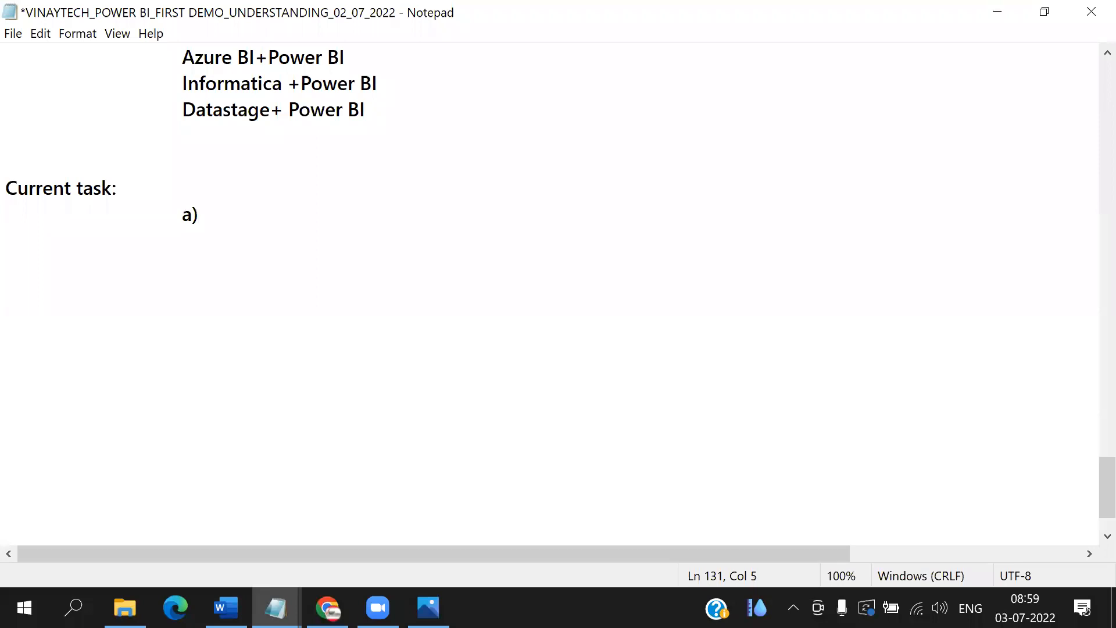
Replace the a) placeholder with the objective about converting normal data into decision-making data with Power BI Desktop
key("BackSpace")
type("Objective: How Po")
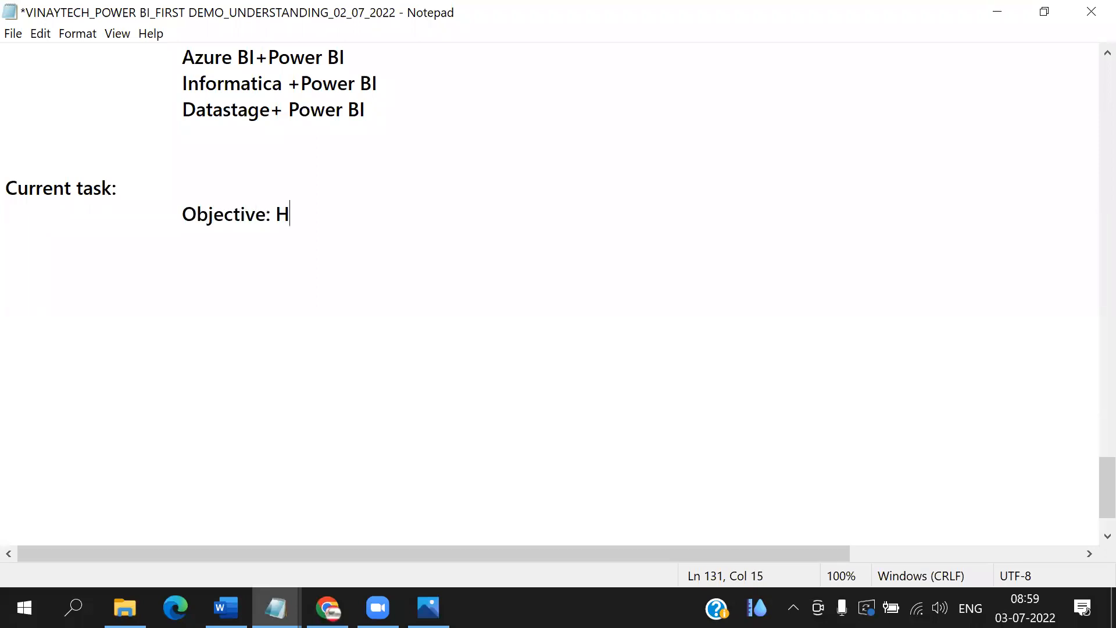
key("BackSpace")
key("BackSpace")
type("e")
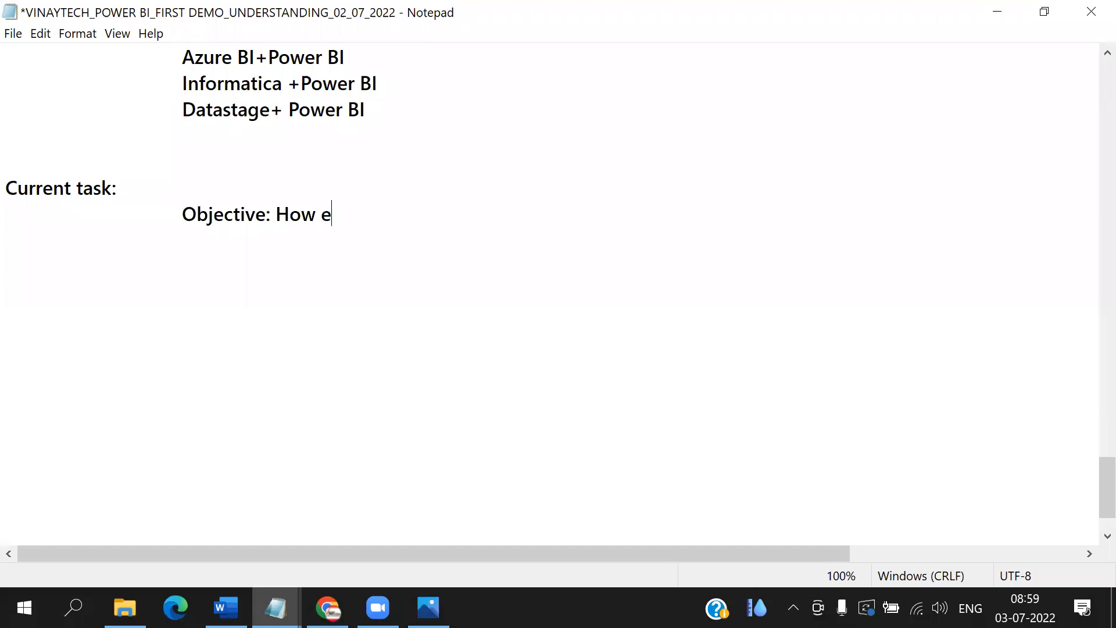
type("asily")
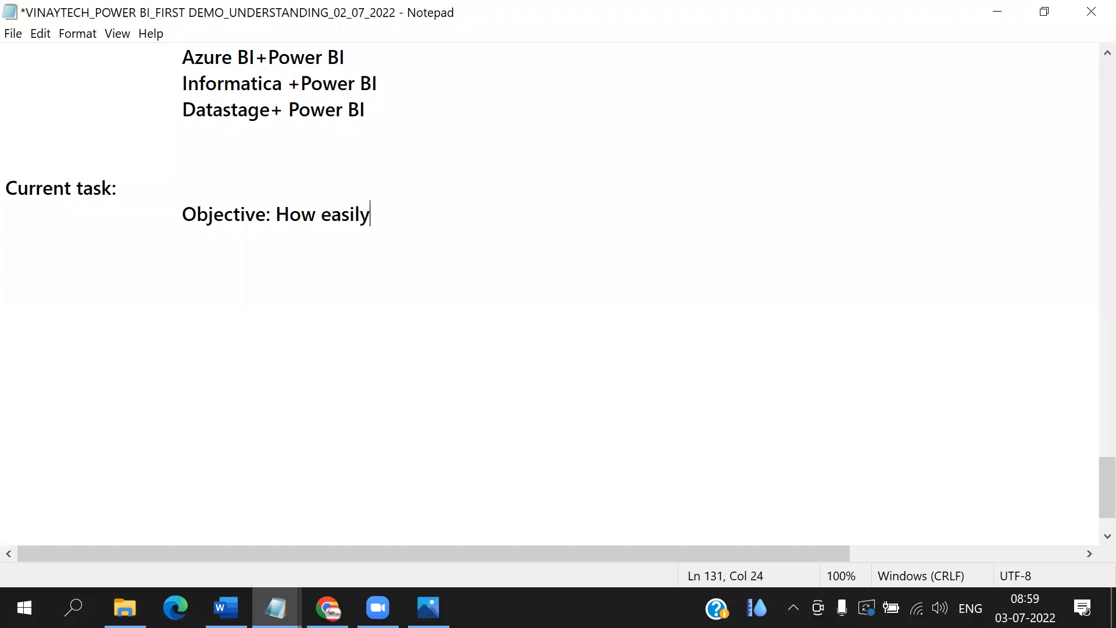
type(" we can convert normal")
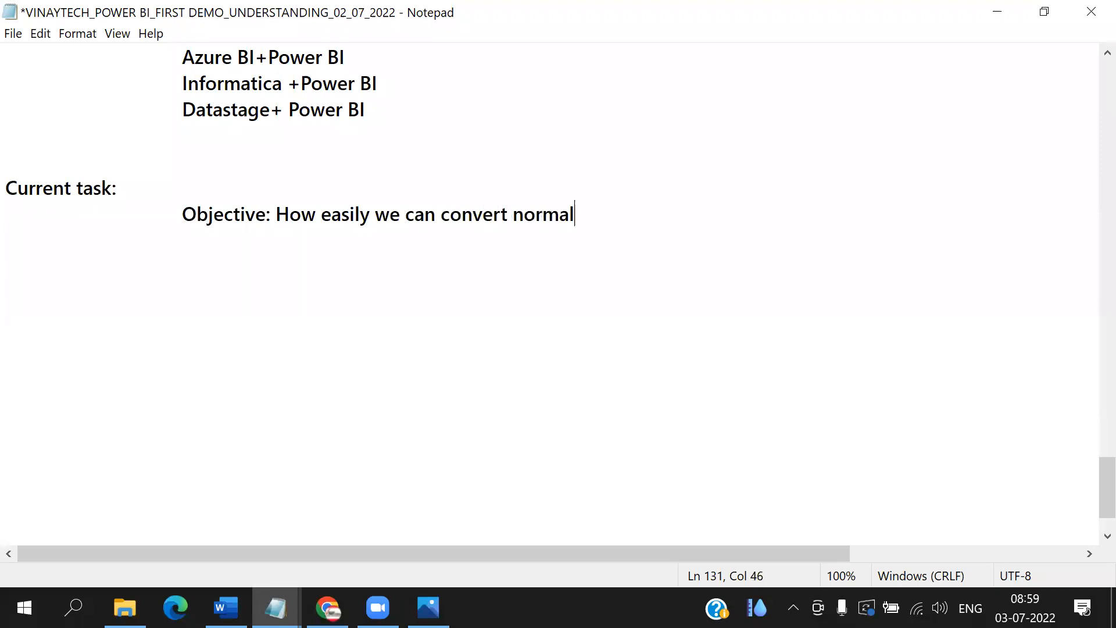
type(" data into")
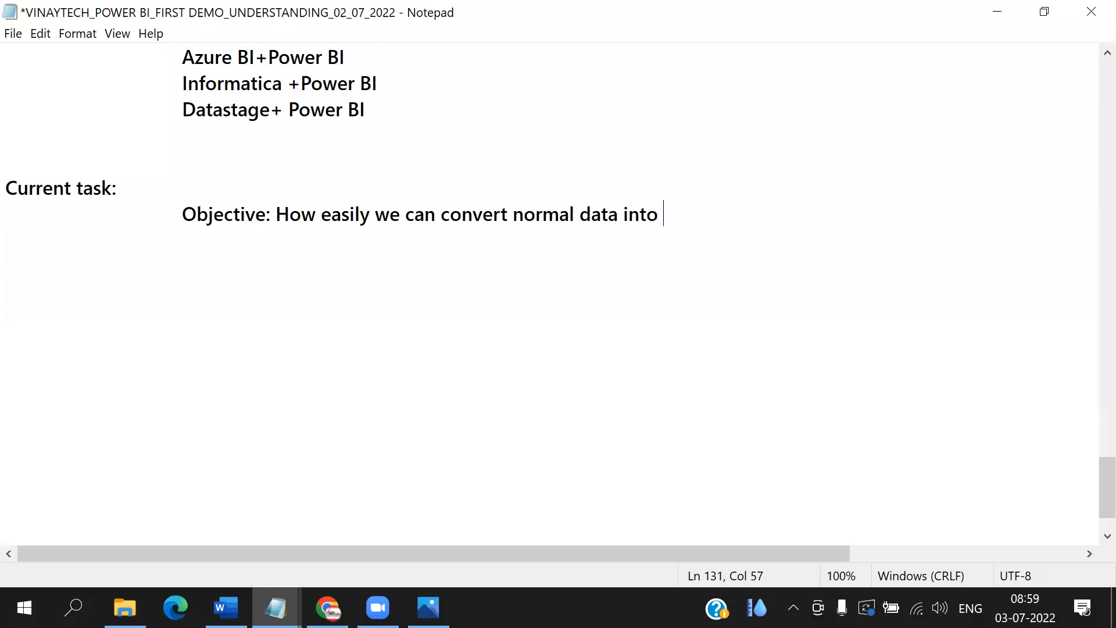
type(" decision ma")
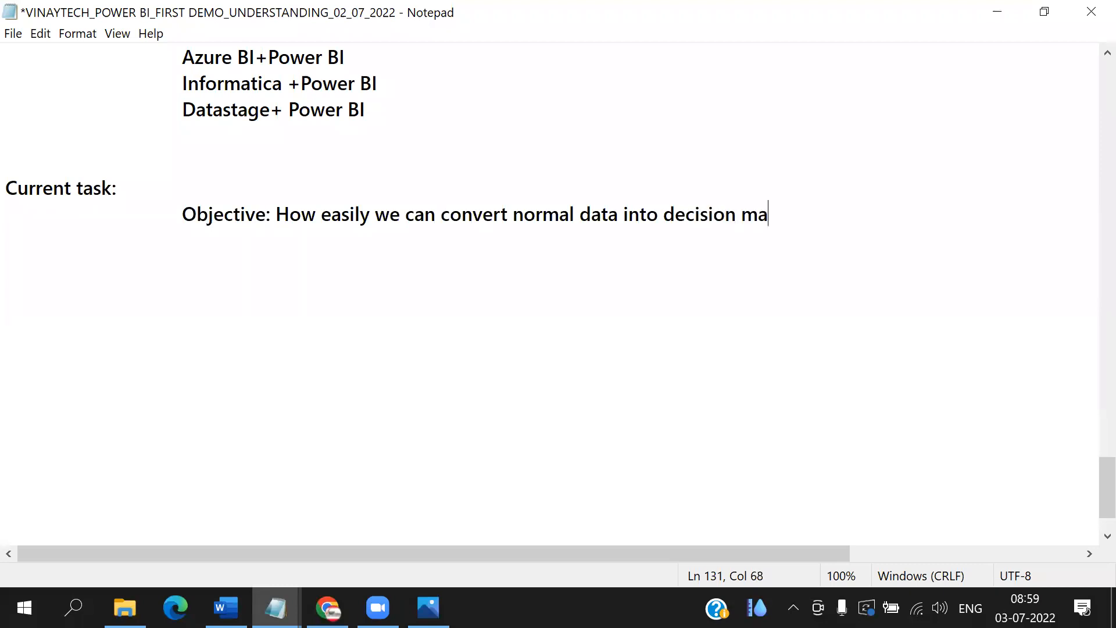
type("king data usin")
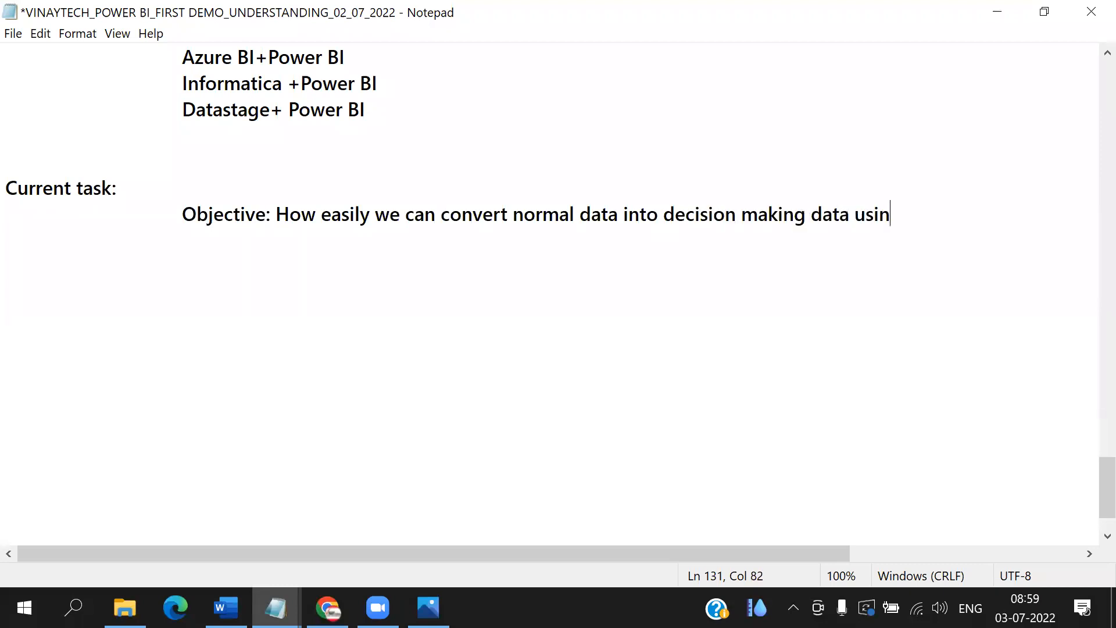
type("g Power Bi")
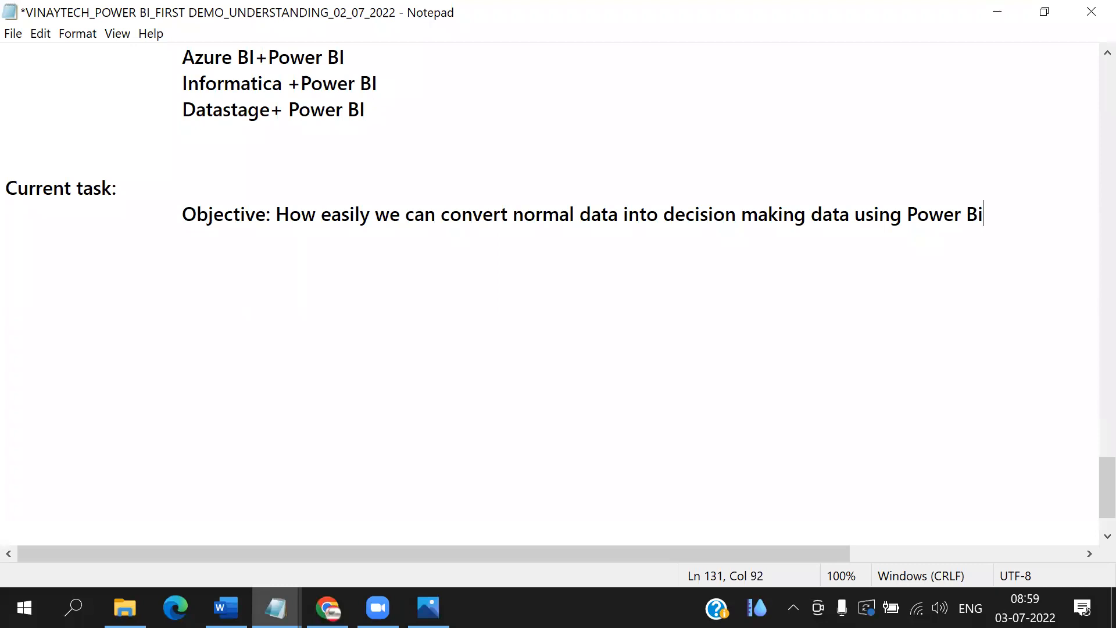
type(" Desktop")
Add indented step a) 'Download and install Power BI Desktop' and begin step b)
key("Return")
key("Tab")
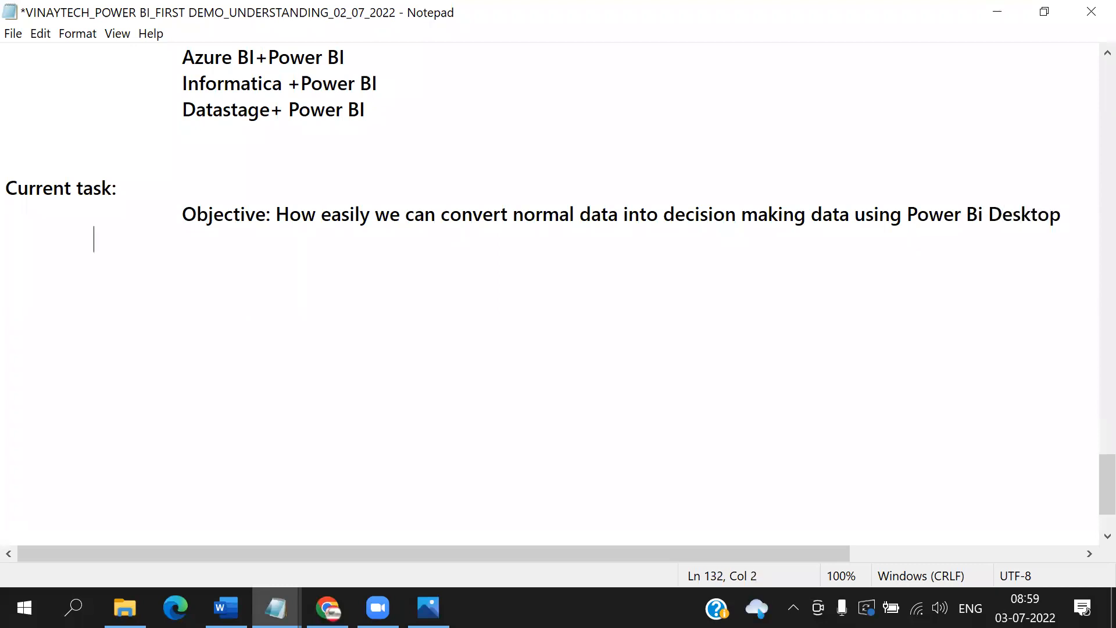
type("a) Download and inst")
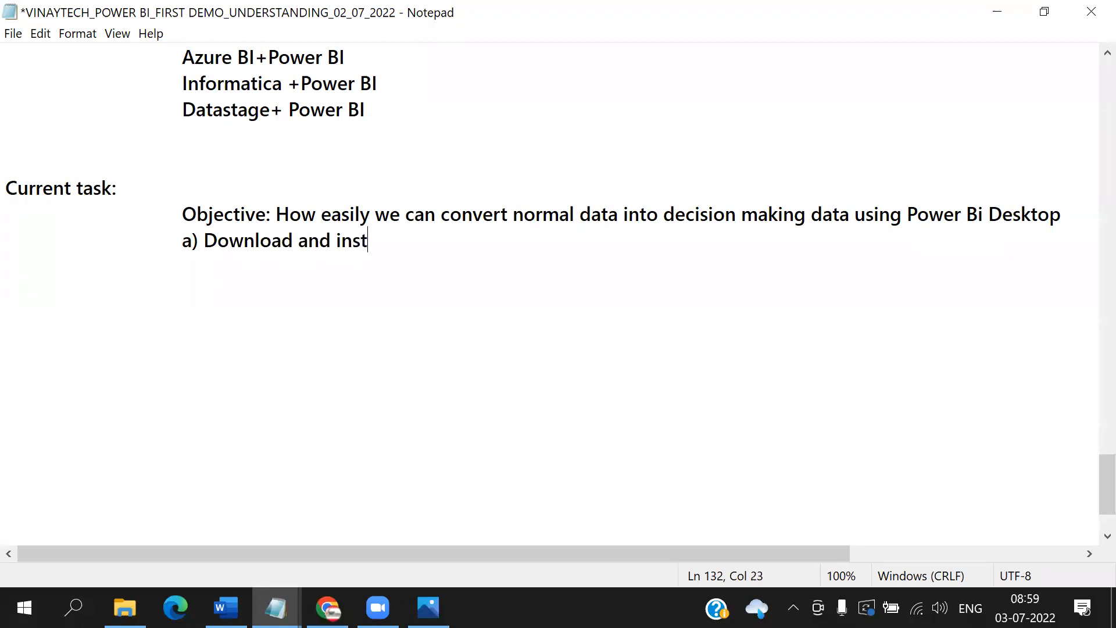
type("all Power ")
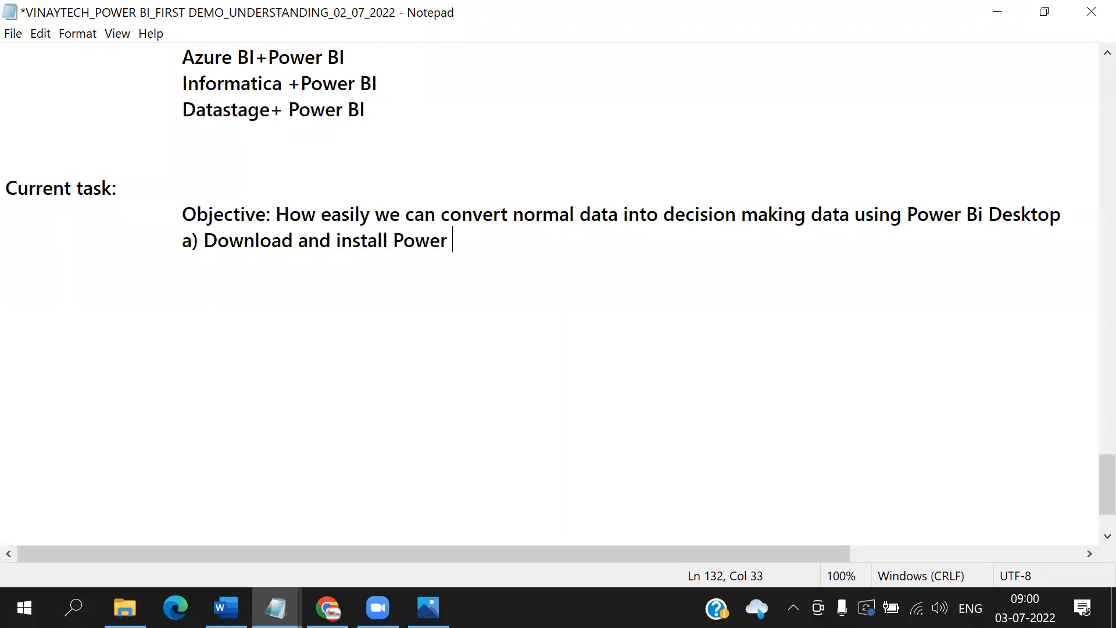
type("BI Desktop")
key("Return")
key("Tab")
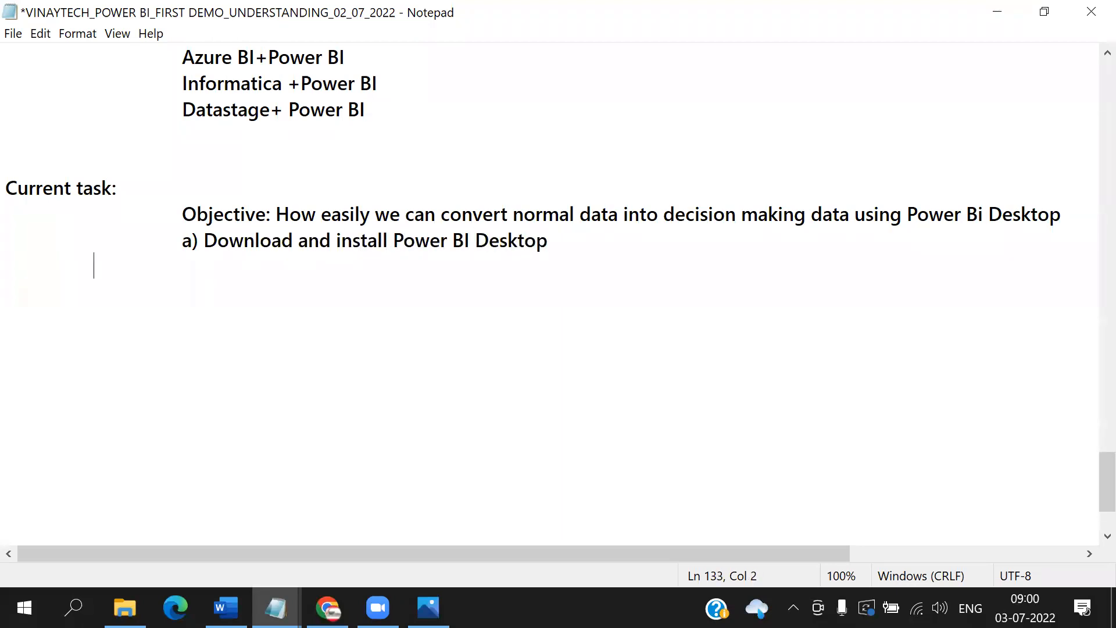
type("b")
type(") I will extract ")
type("no")
Finish step b) 'I will extract business data' and add step c) on transforming data column by column
key("BackSpace")
key("BackSpace")
type("bu")
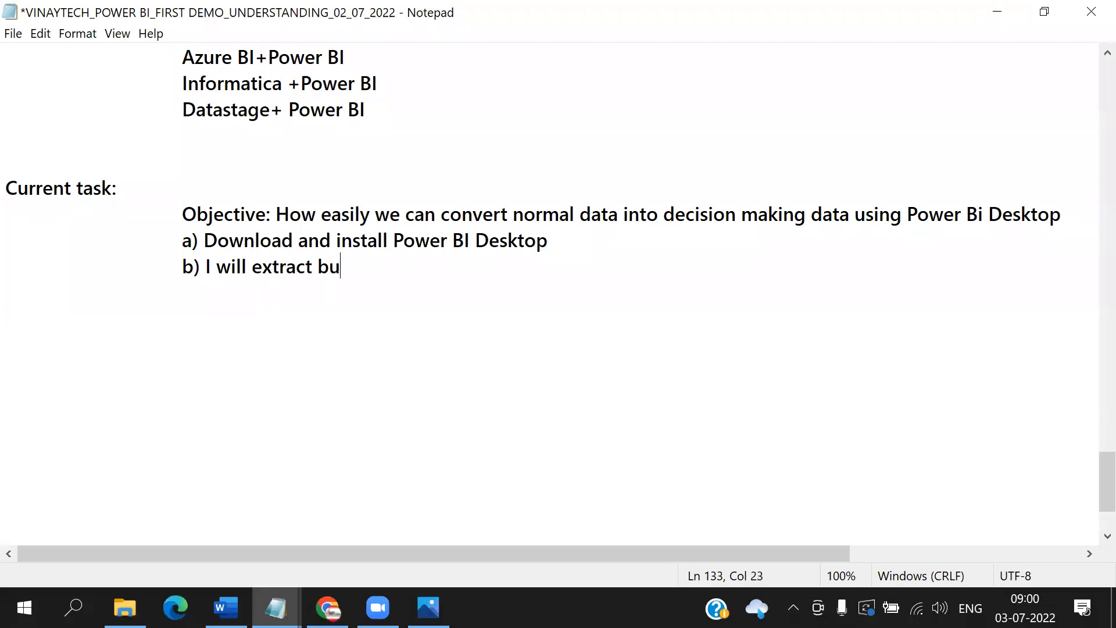
type("siness dd")
key("BackSpace")
type("ata")
key("Return")
key("Tab")
type("c) ")
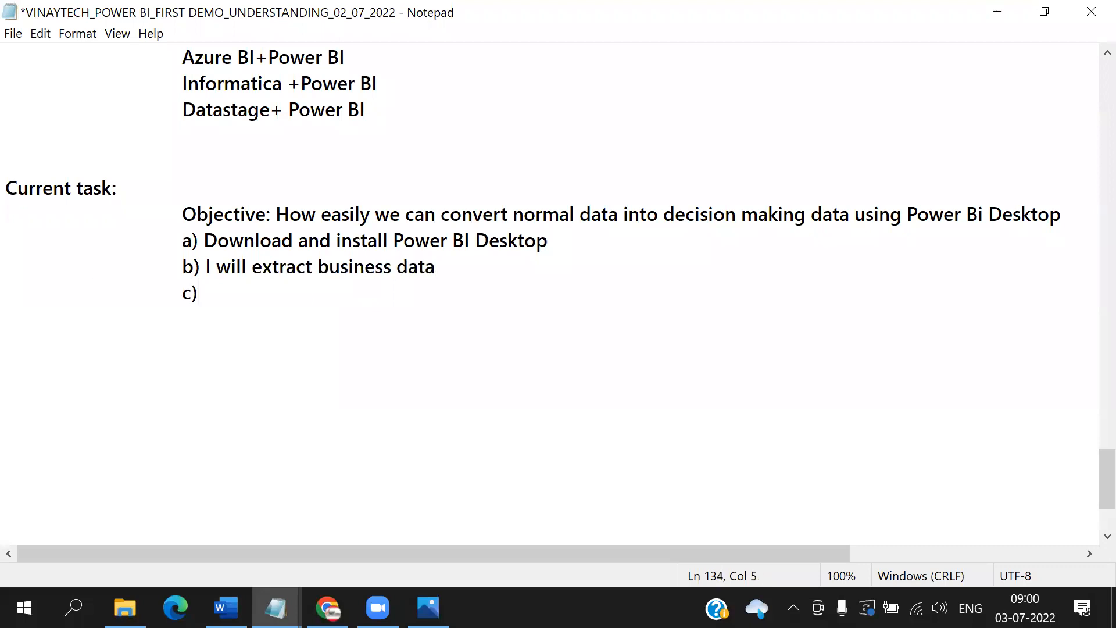
type("I will tr")
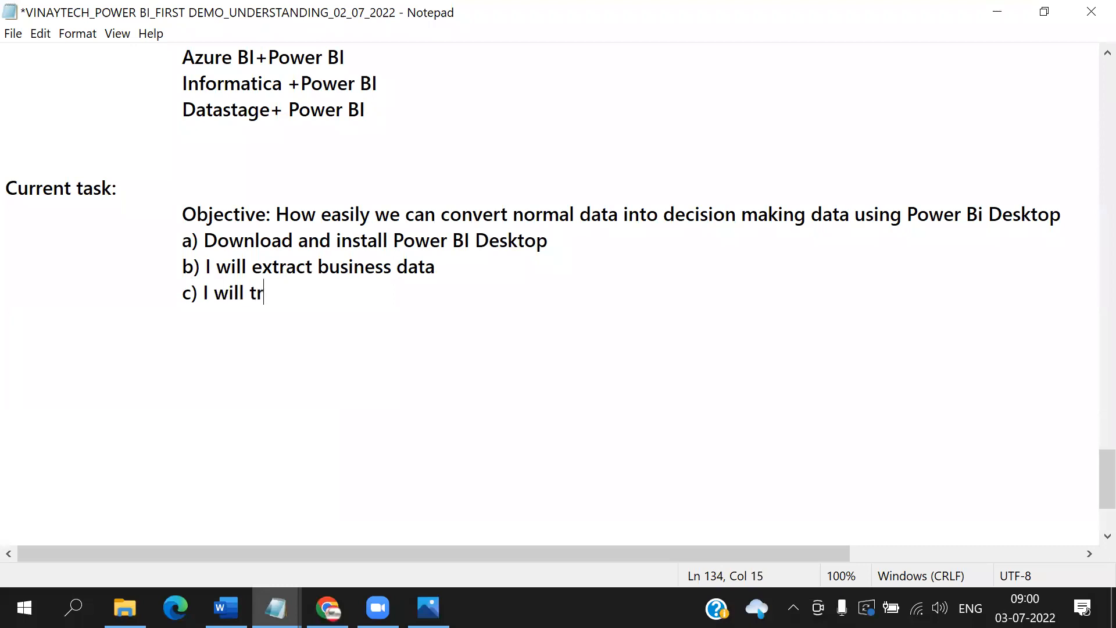
type("ansform busine")
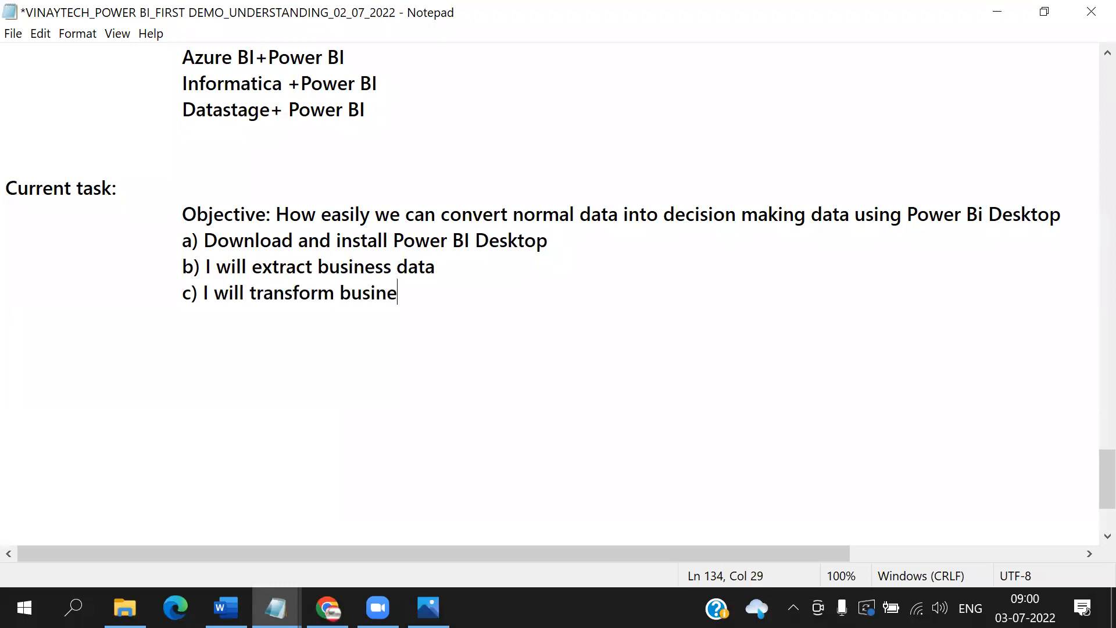
type("ss data [as it")
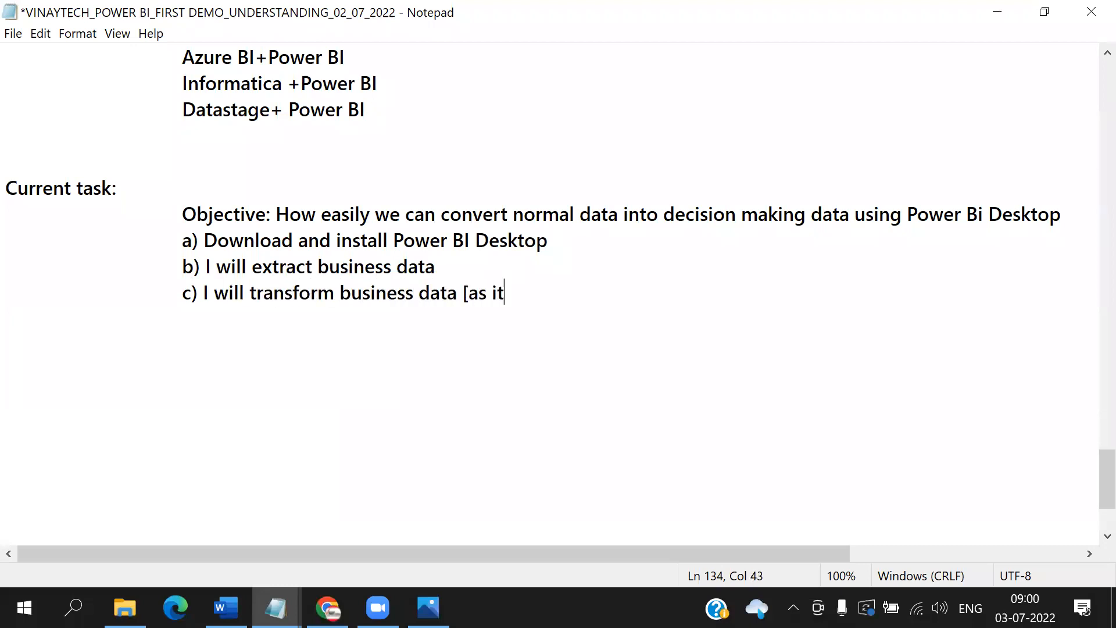
type(" is not apper")
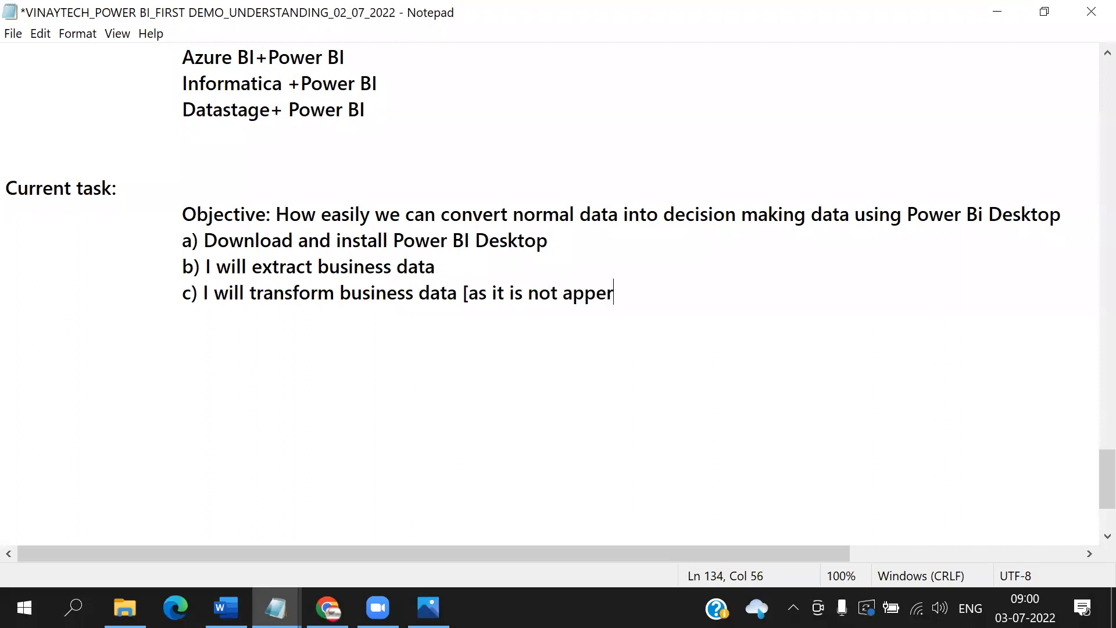
key("BackSpace")
key("BackSpace")
key("BackSpace")
key("BackSpace")
key("BackSpace")
type("column by colum")
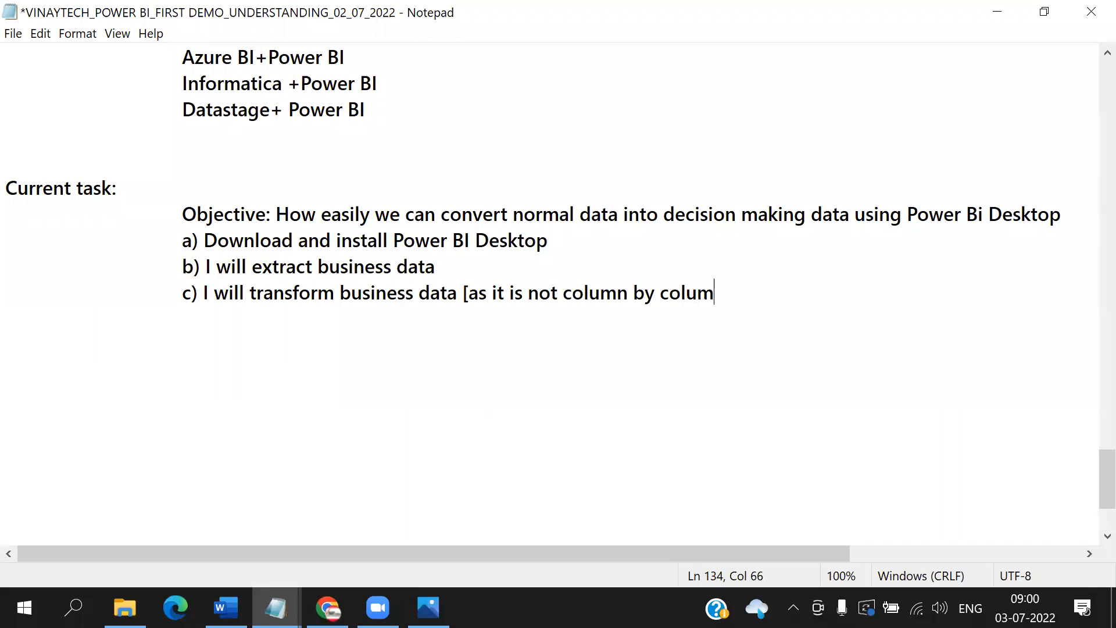
type("n]")
Add step d) 'I will go for visualization [visuals in the report]'
key("Return")
key("Tab")
type("d) I wi")
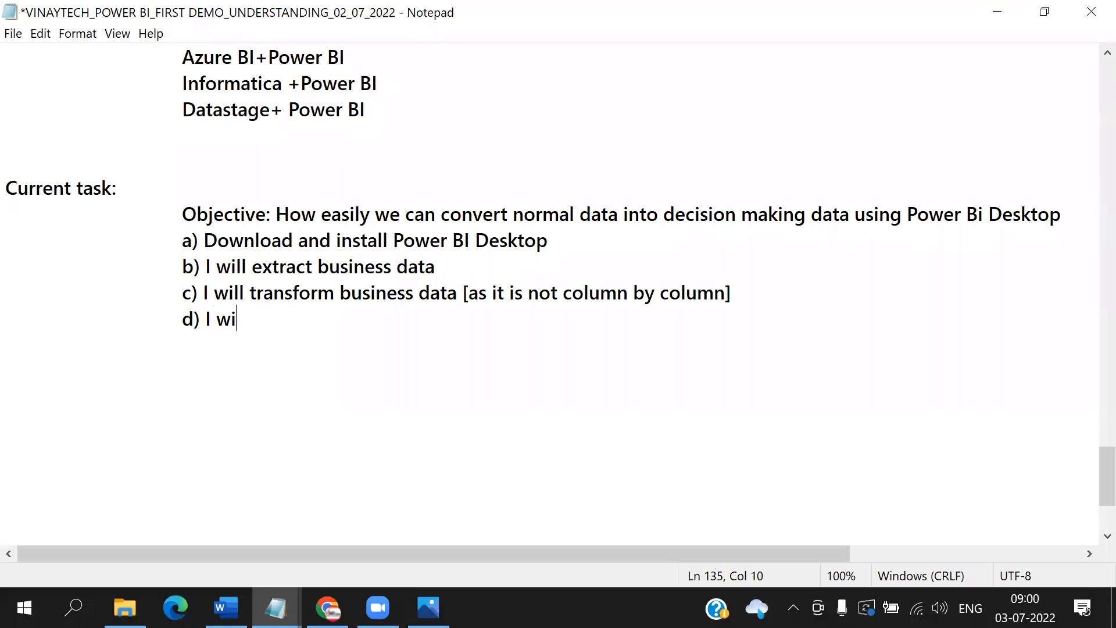
type("ll go for ")
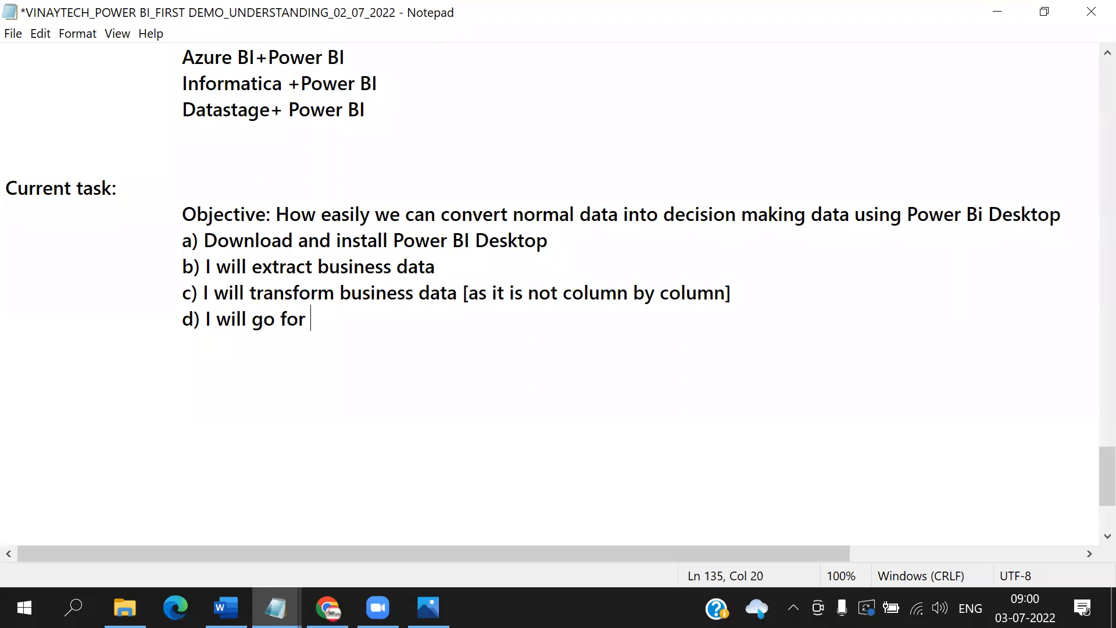
type("visualization")
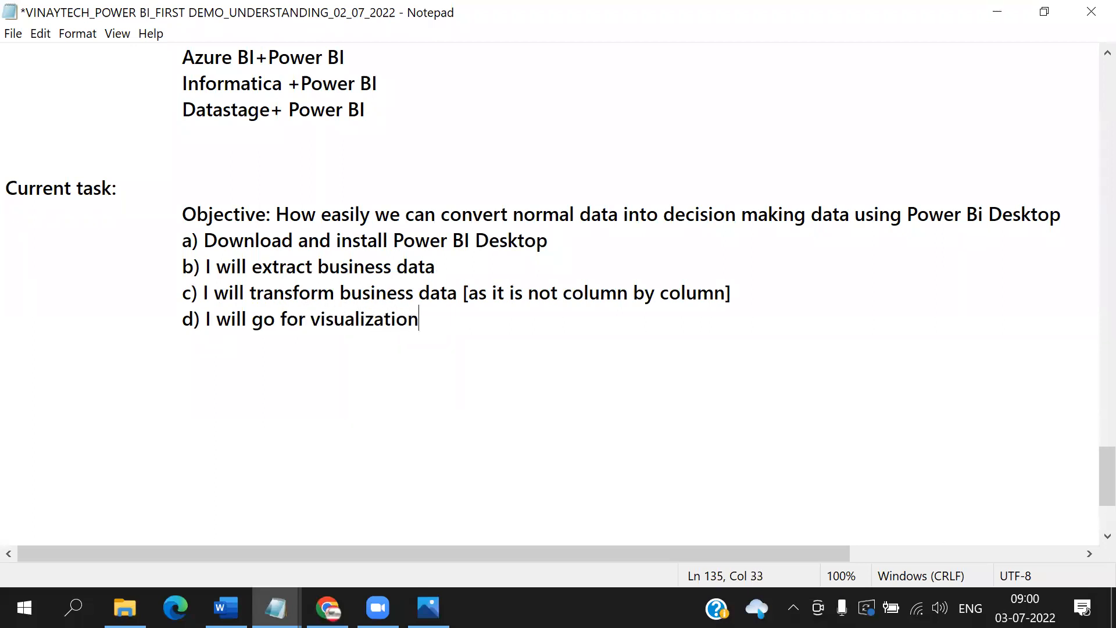
type(" [visuals in the report]")
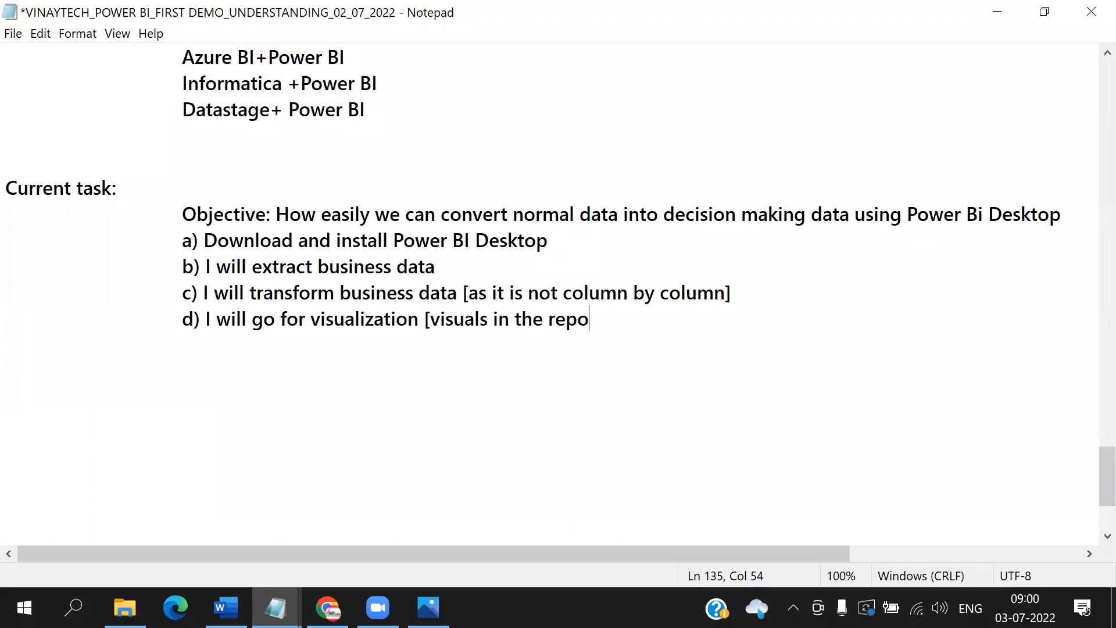
Add step e) about saving the Power BI Desktop document [.pbix]
key("Return")
type("e) Save")
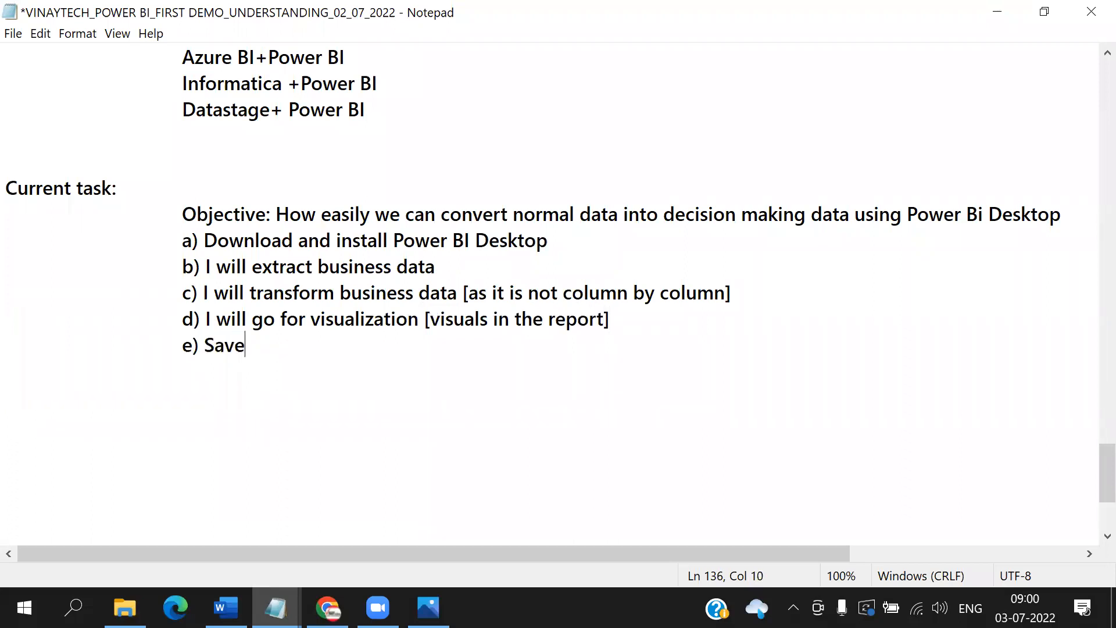
key("BackSpace")
type("ing the r")
type("epport")
key("BackSpace")
key("BackSpace")
key("BackSpace")
key("BackSpace")
type("ort")
key("BackSpace")
key("BackSpace")
key("BackSpace")
key("BackSpace")
key("BackSpace")
key("BackSpace")
type("do")
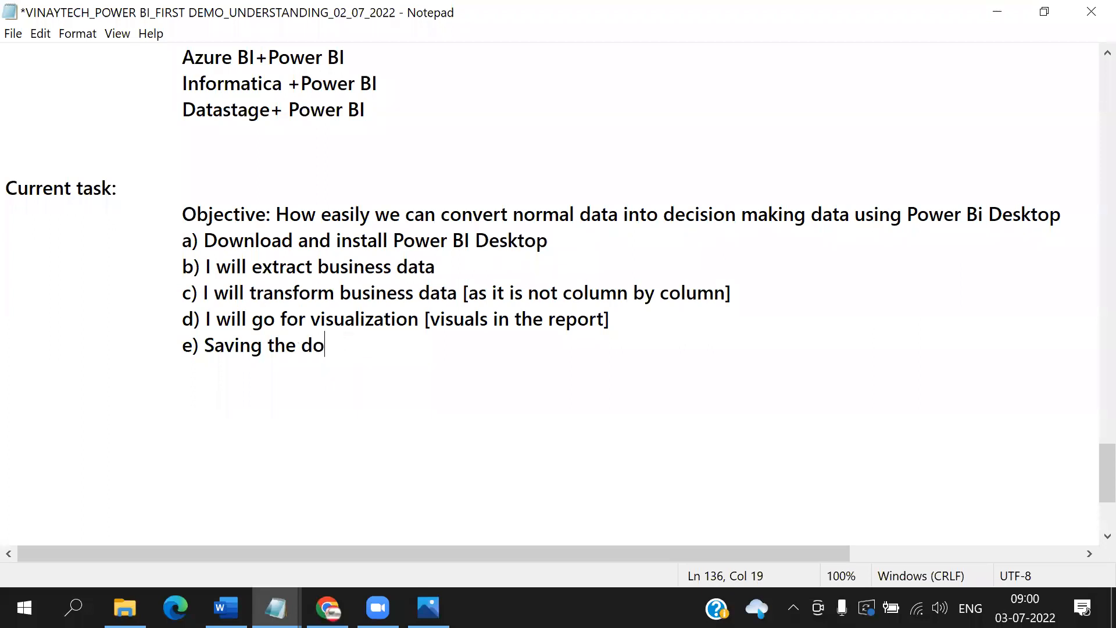
type("cument [")
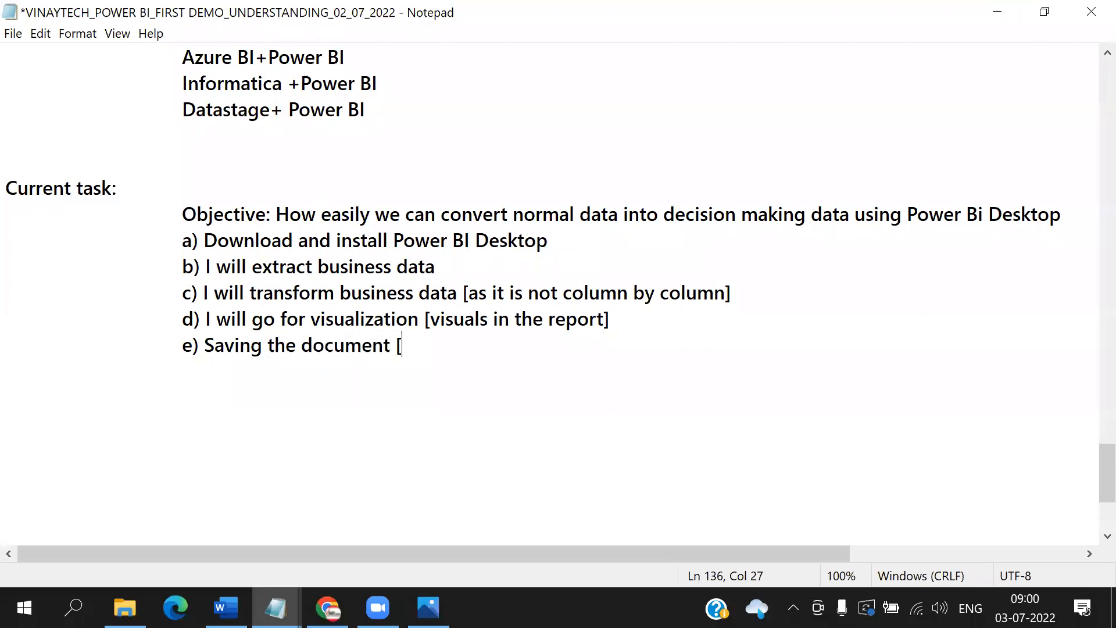
type(".pbix]")
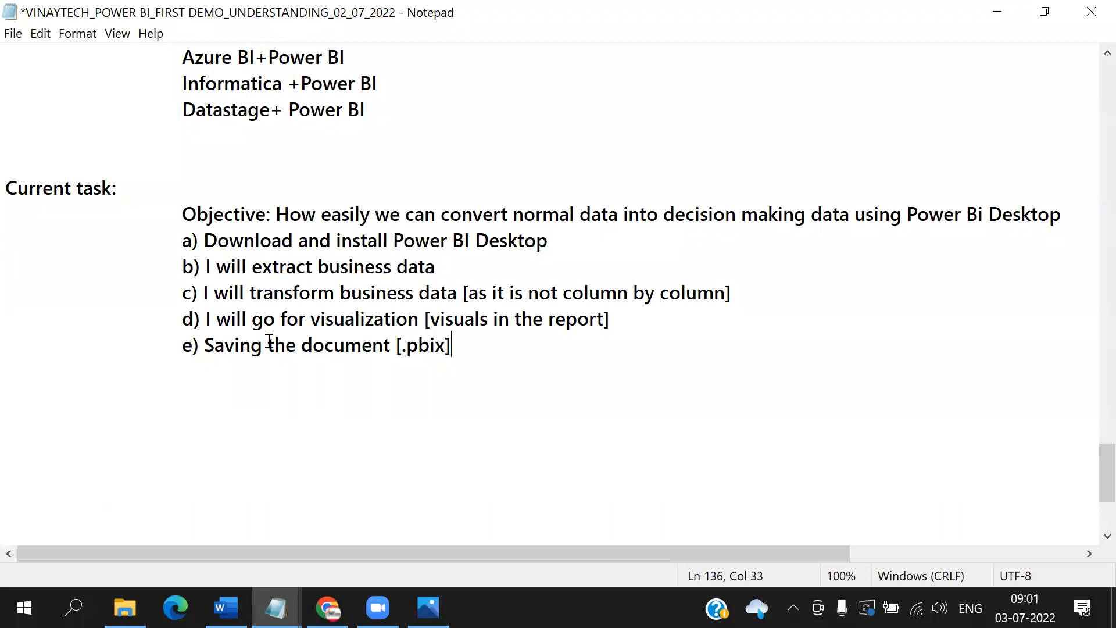
type(" Power BI ")
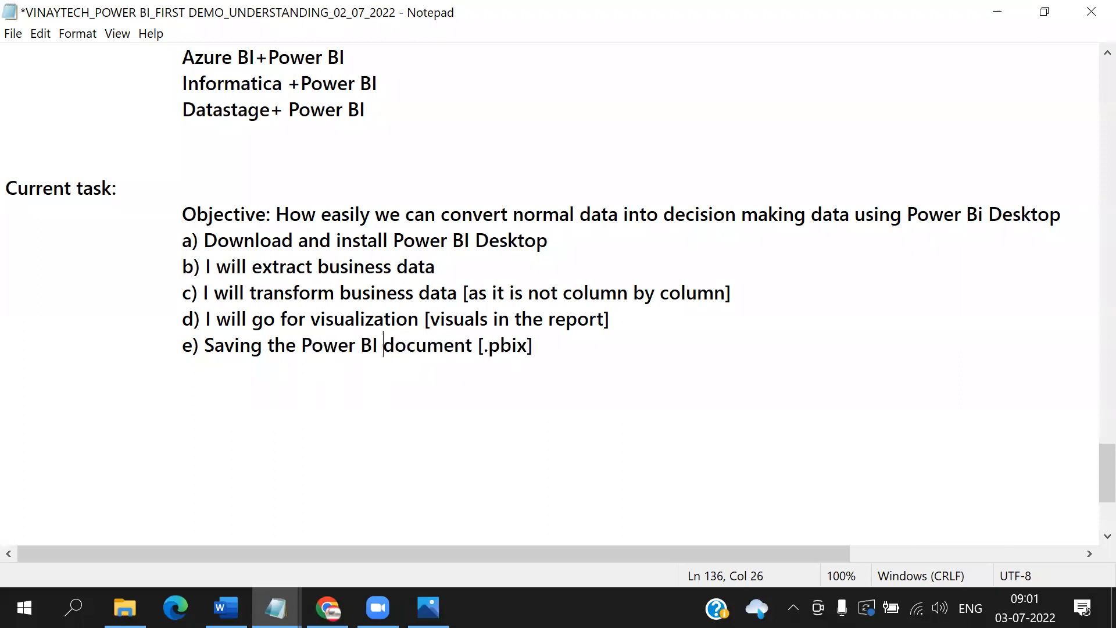
type("D")
key("Delete")
type("Desktop D")
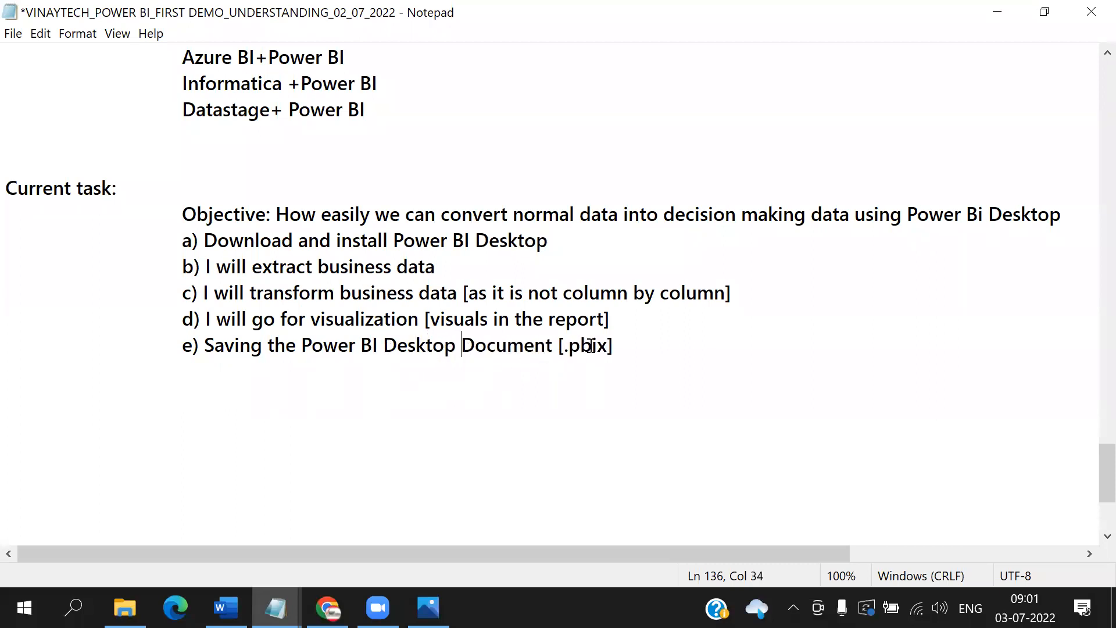
Begin a Note line on what the end-to-end process does not cover
key("End")
key("Return")
type("Note: In")
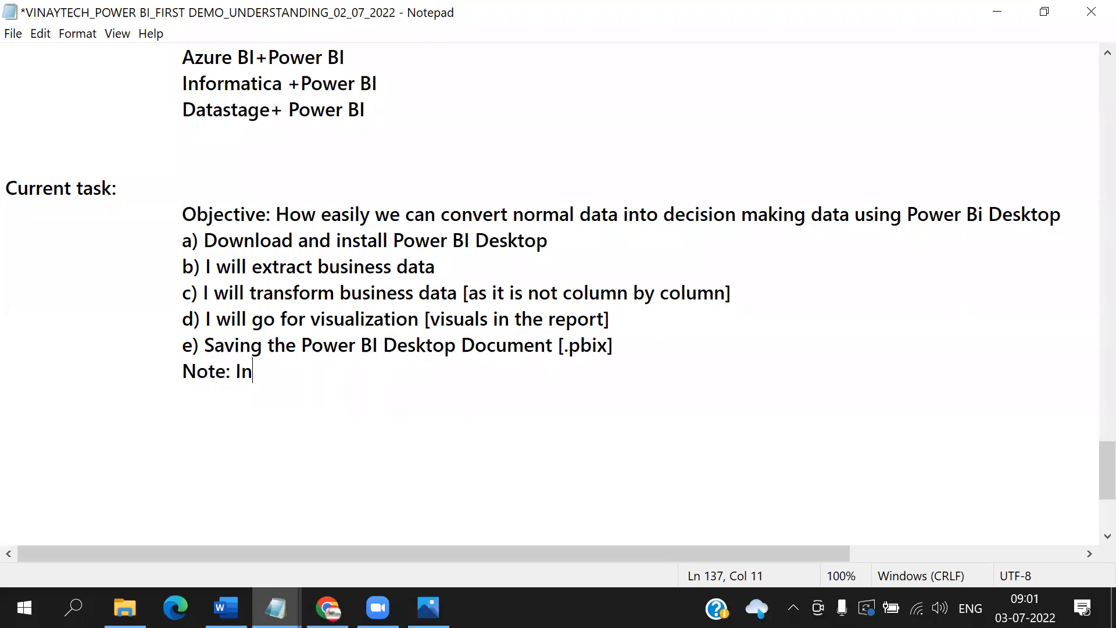
type(" the end-end ")
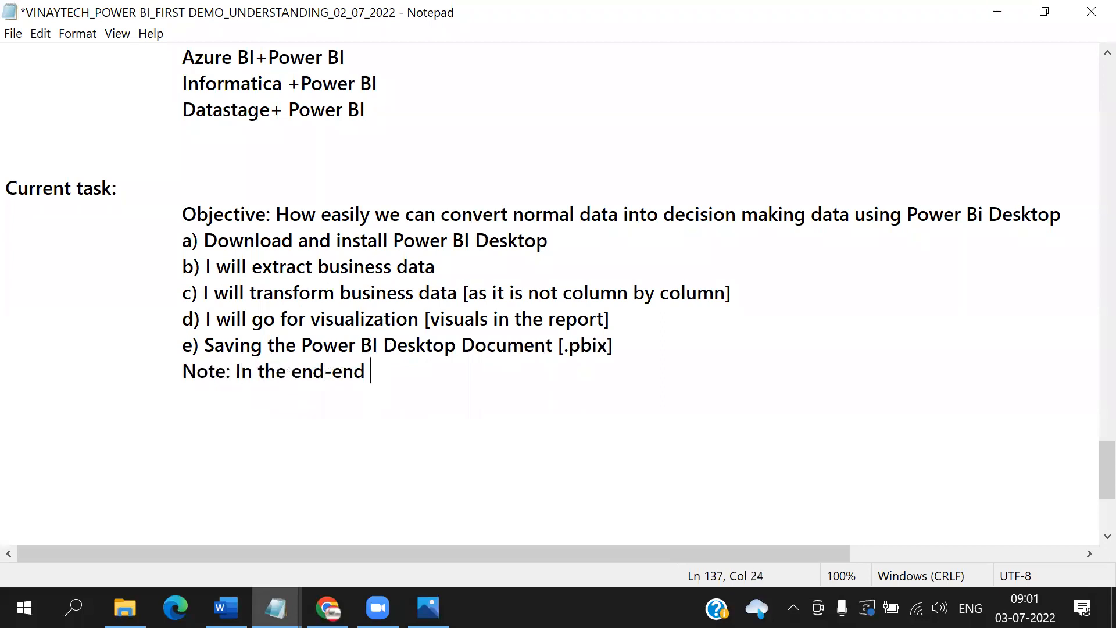
type("process we a")
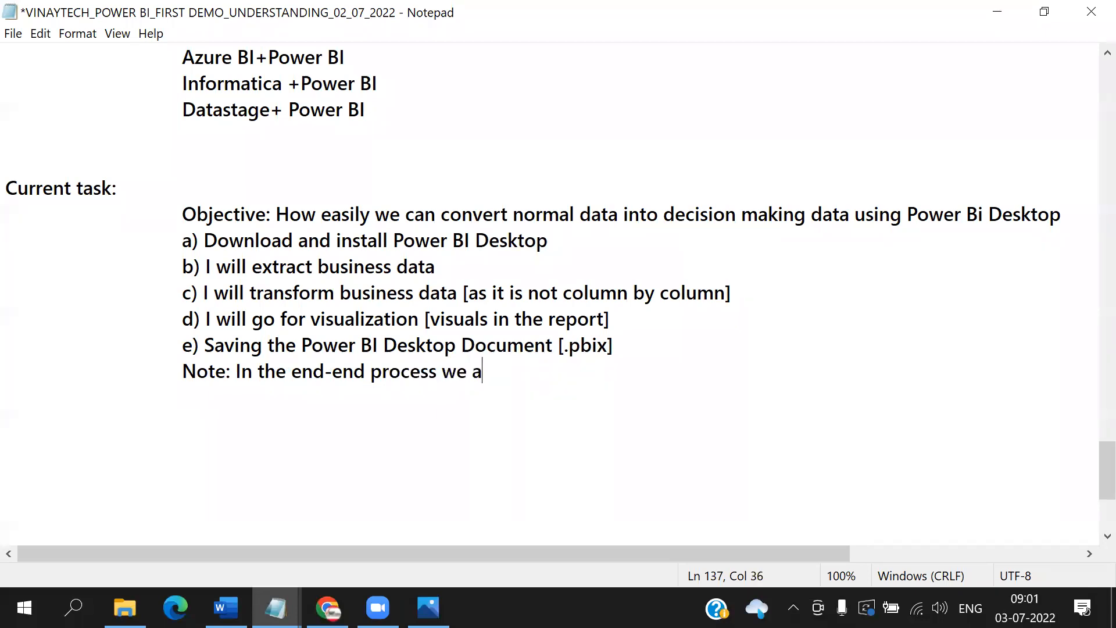
type("re not doi")
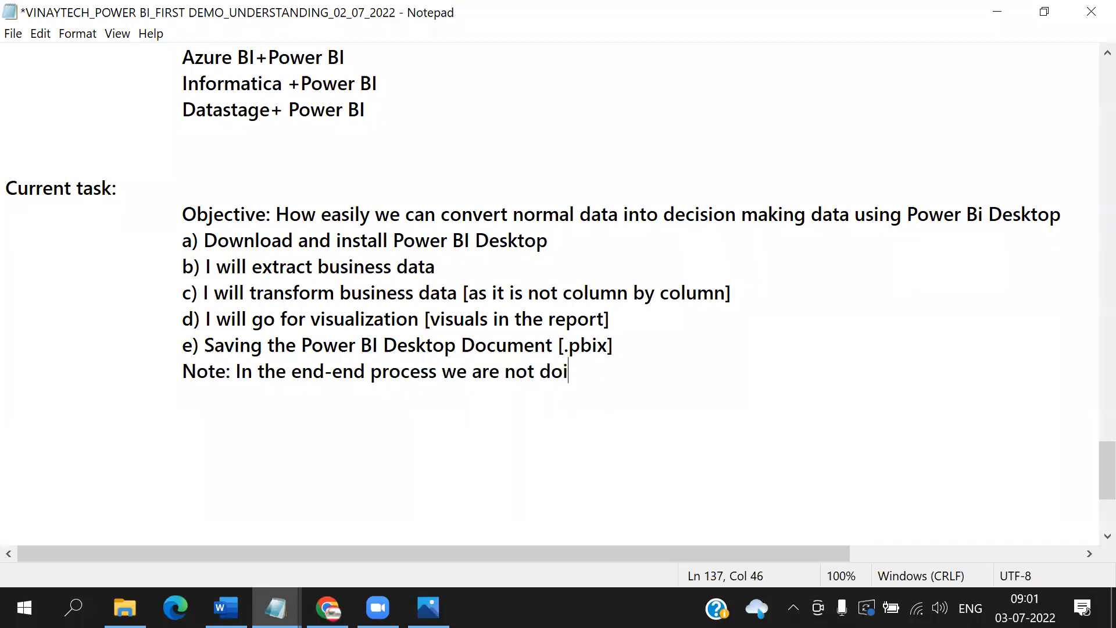
type("mg")
Complete the note: no modeling today, and no store/manage/share to customers [Service, Server]
key("BackSpace")
key("BackSpace")
type("ng modeling ")
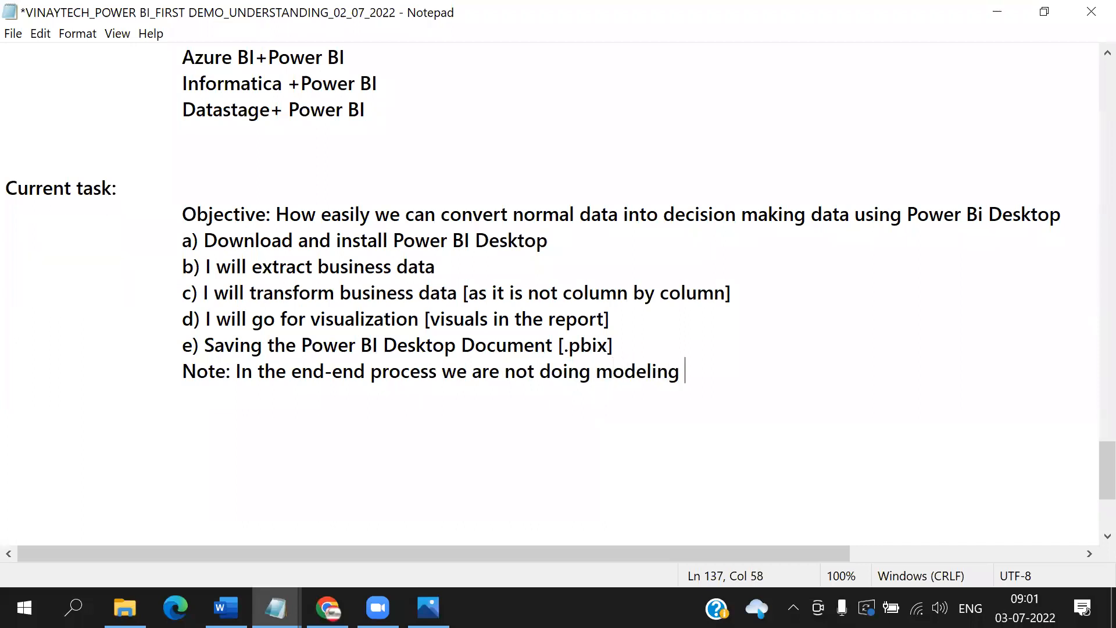
type("today")
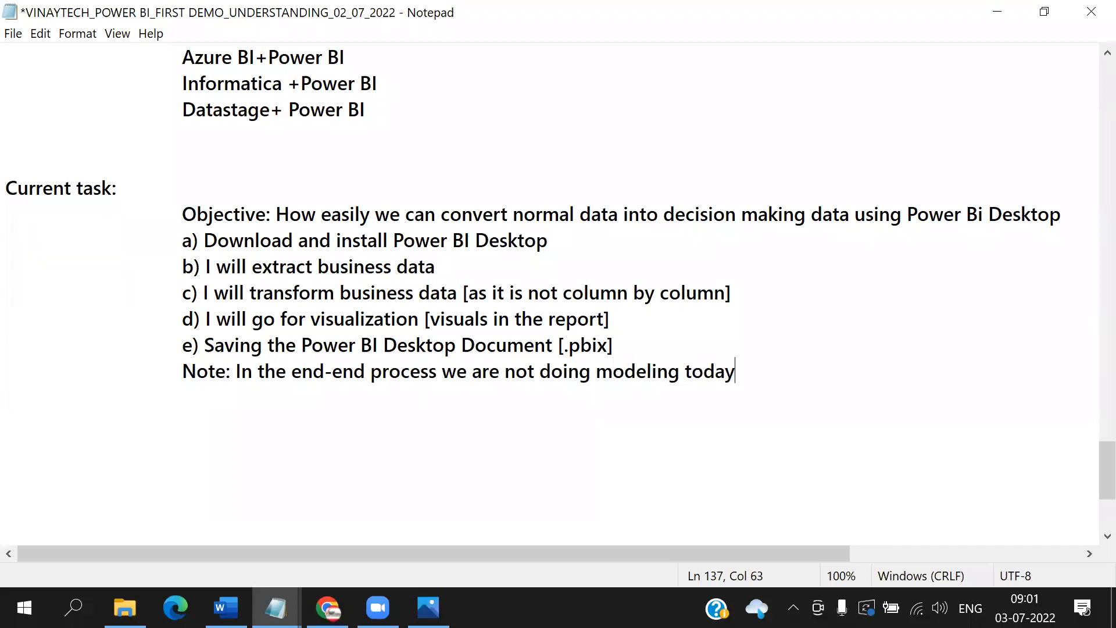
key("Return")
key("Return")
key("Tab")
type("Store, m")
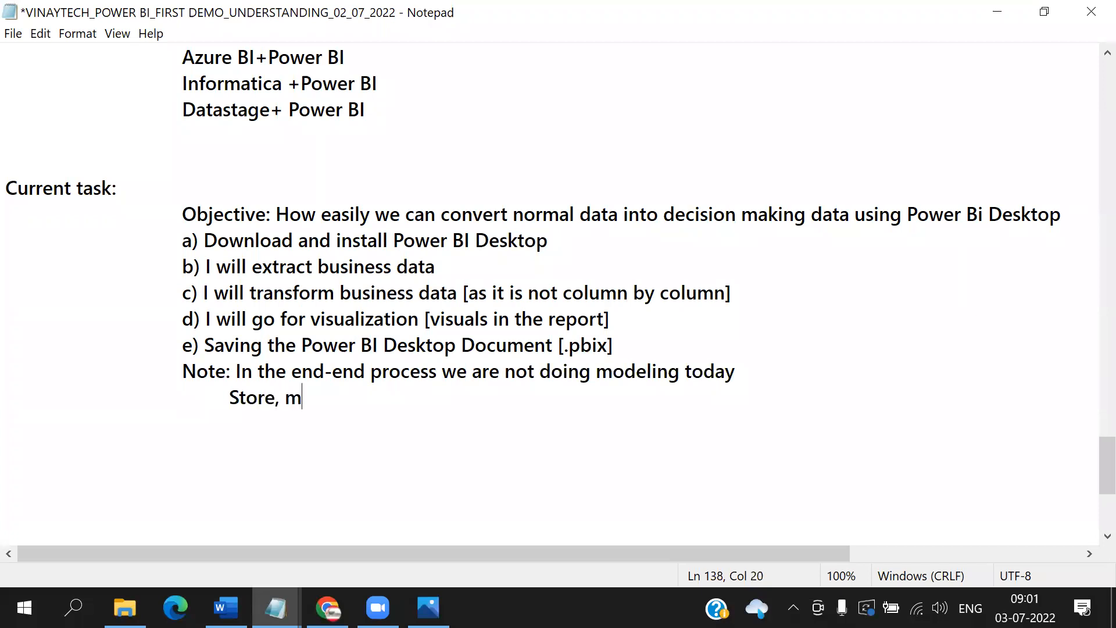
type("anage, and ")
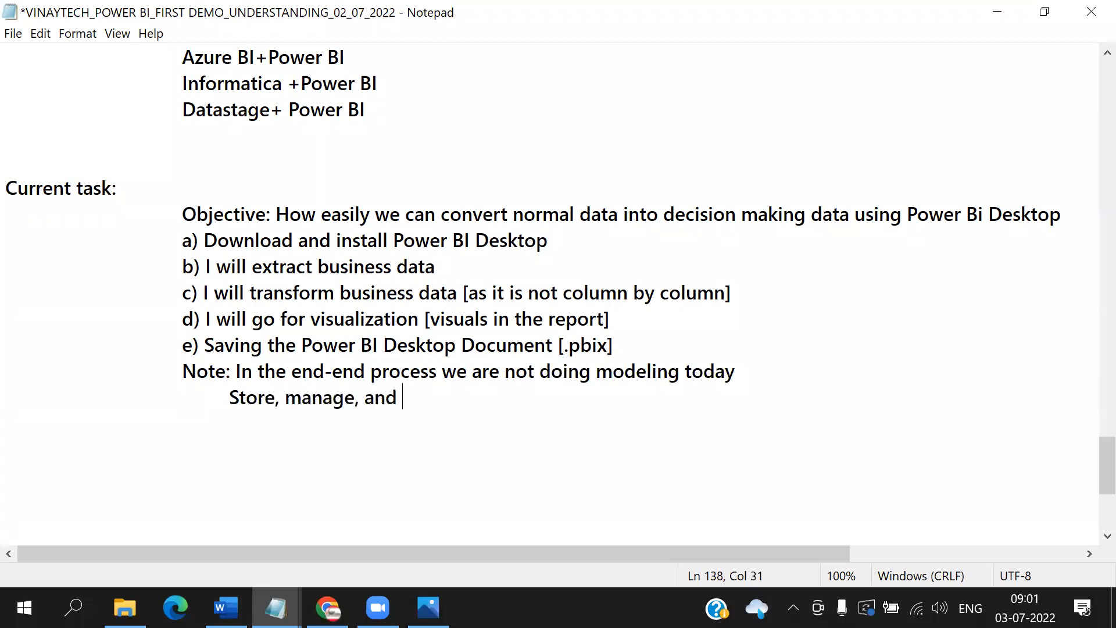
type("share to custo")
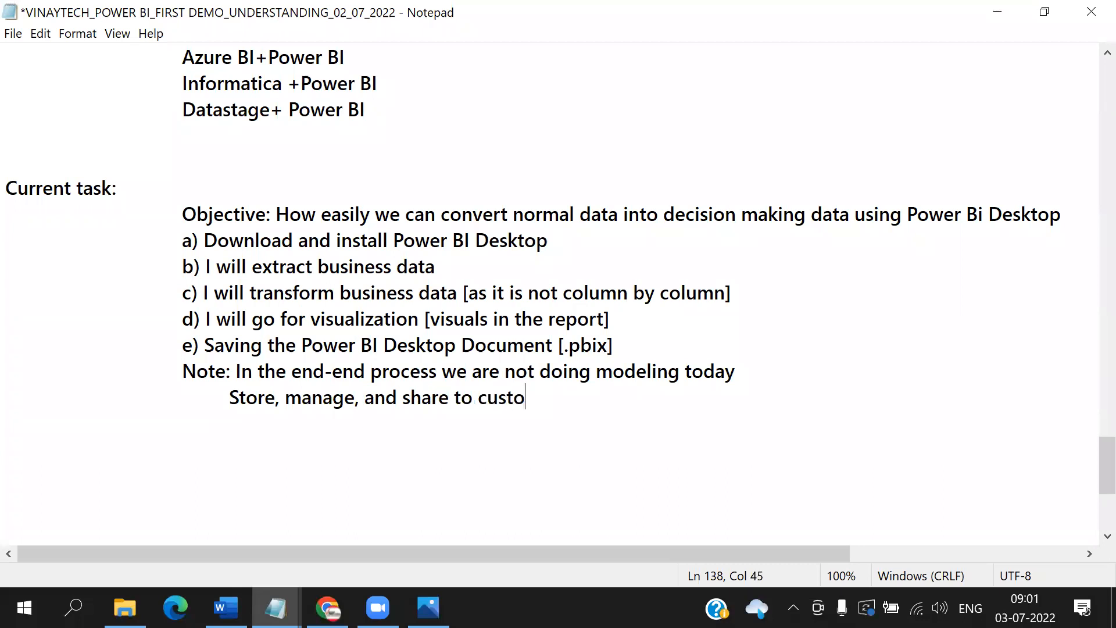
type("mers also not showing...")
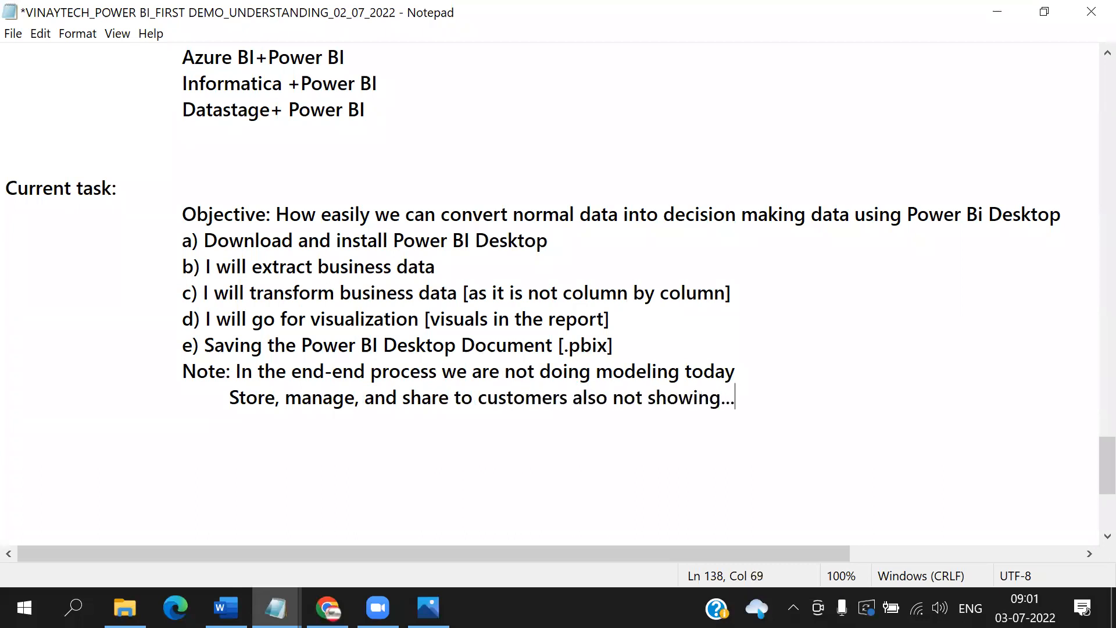
type("[Service")
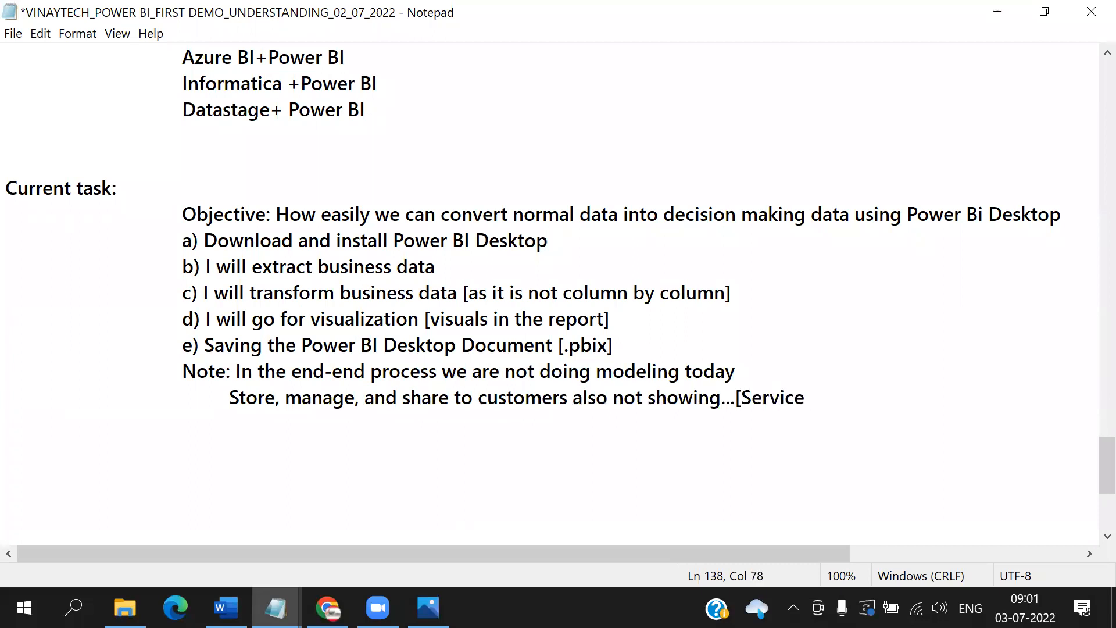
key("BackSpace")
type(", Server]")
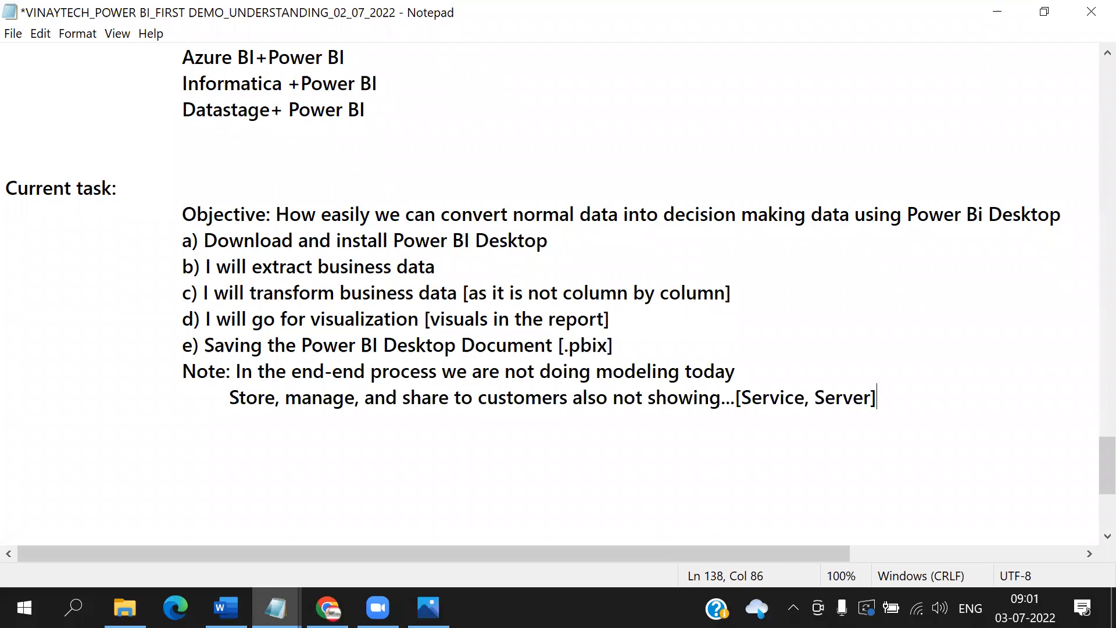
Save the Notepad notes file
key("alt+f")
key("s")
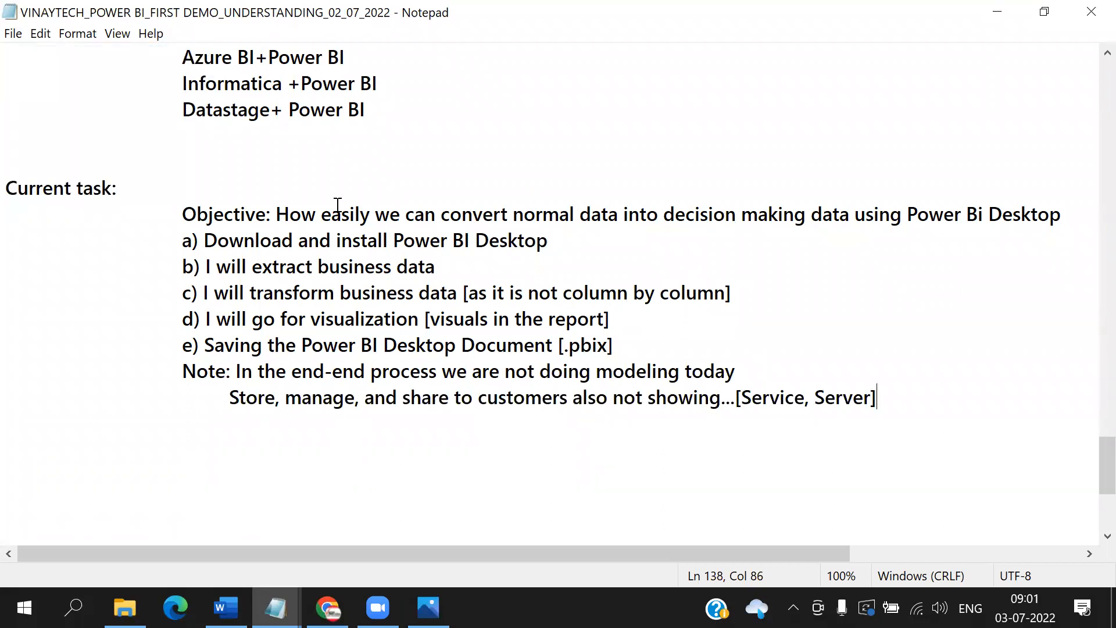
left_click(185, 240)
Browse from POWER BI through the backup folders into GENERAL FILES FOR PRACTICE and open the Family_Expenses CSV
left_click(125, 608)
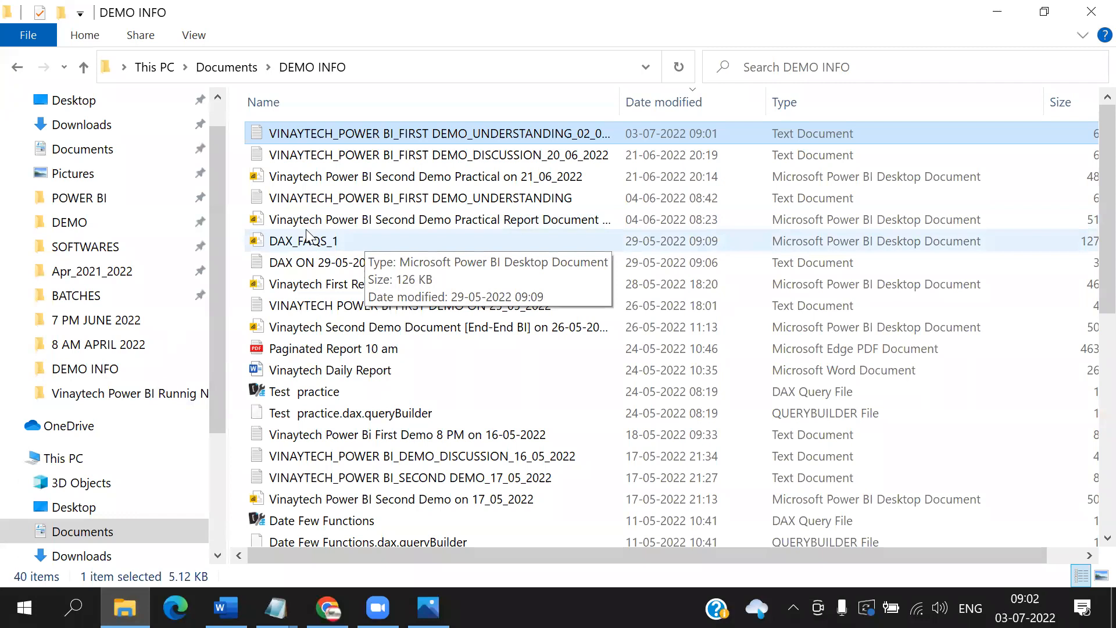
left_click(90, 199)
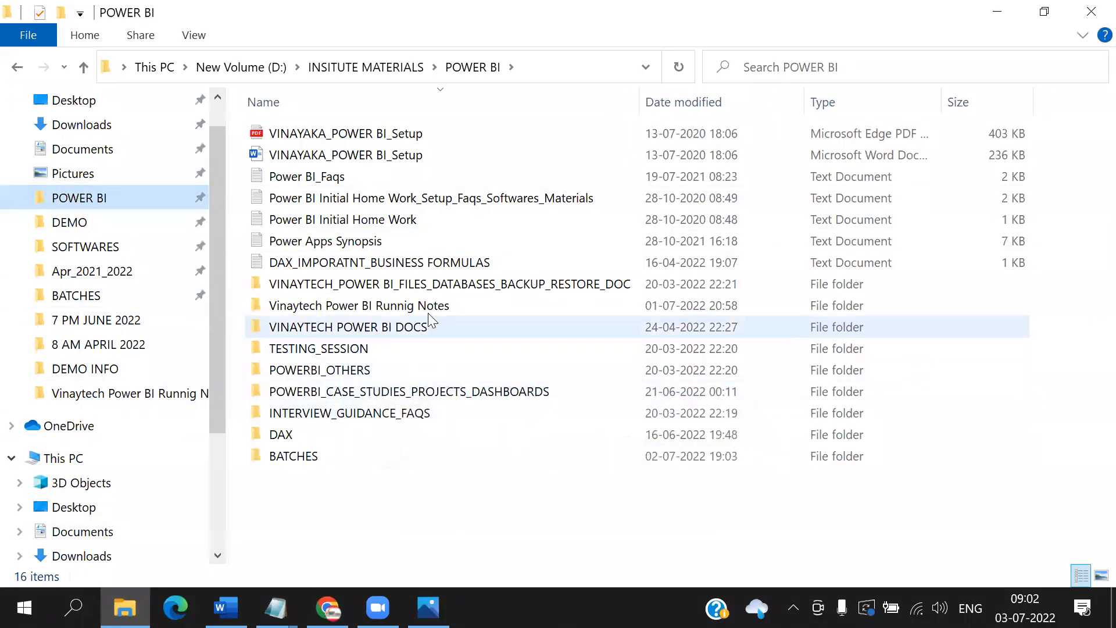
double_click(456, 284)
double_click(355, 139)
double_click(351, 141)
double_click(343, 221)
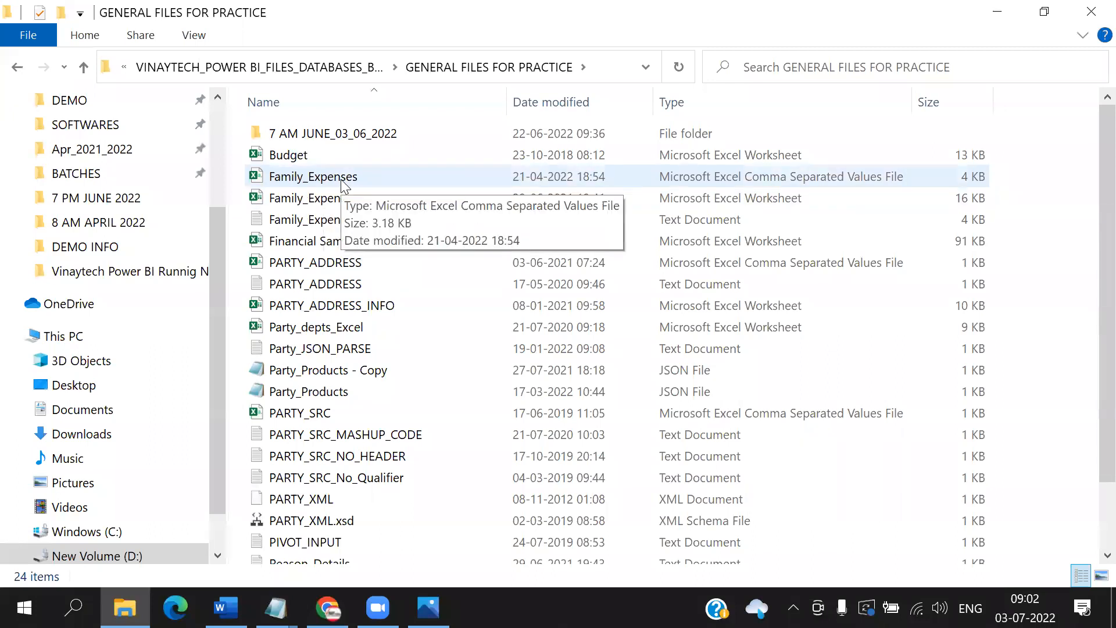
double_click(342, 179)
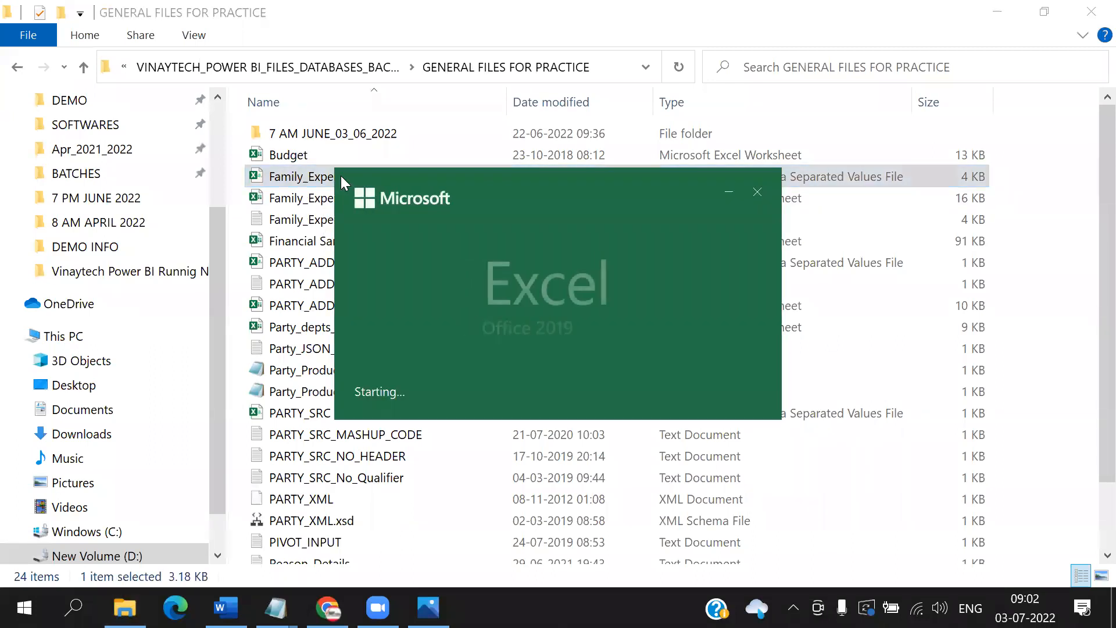
left_click(757, 191)
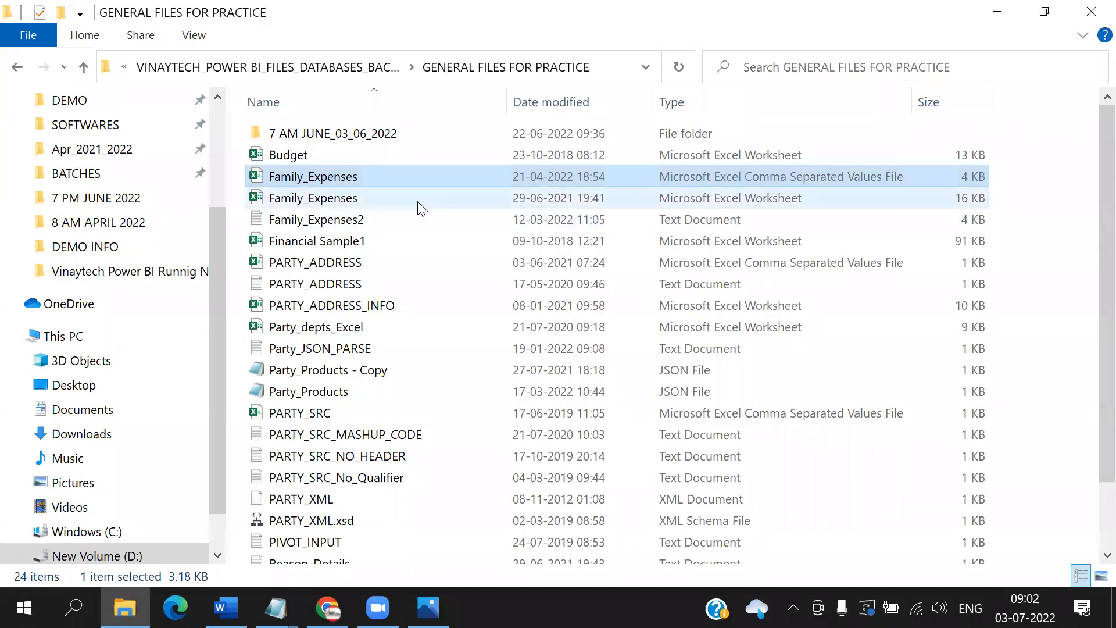
left_click(354, 201)
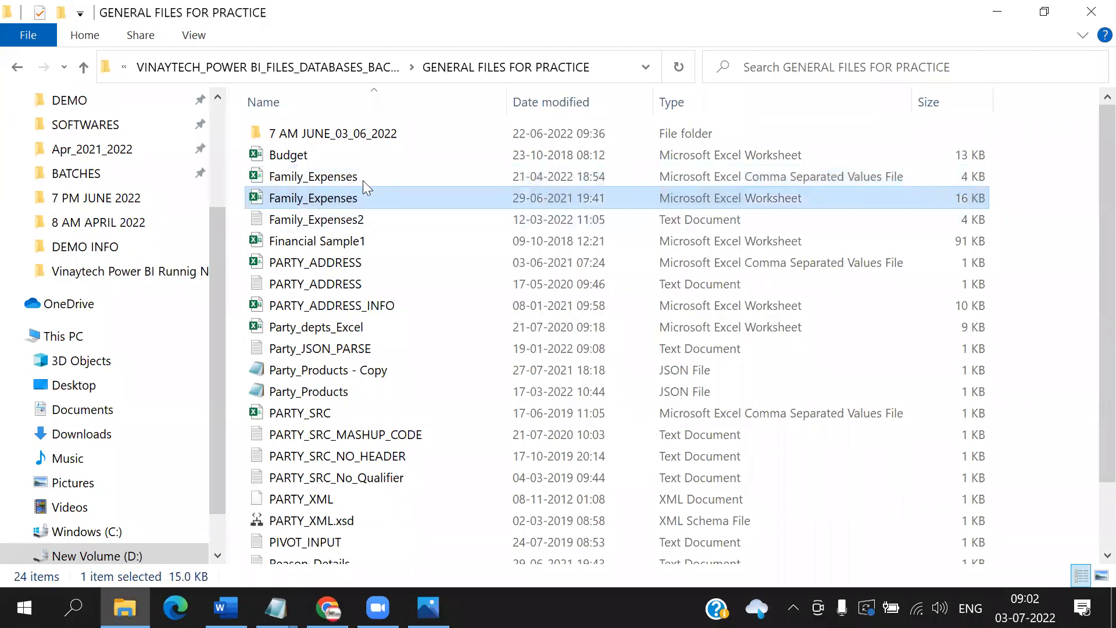
key("Return")
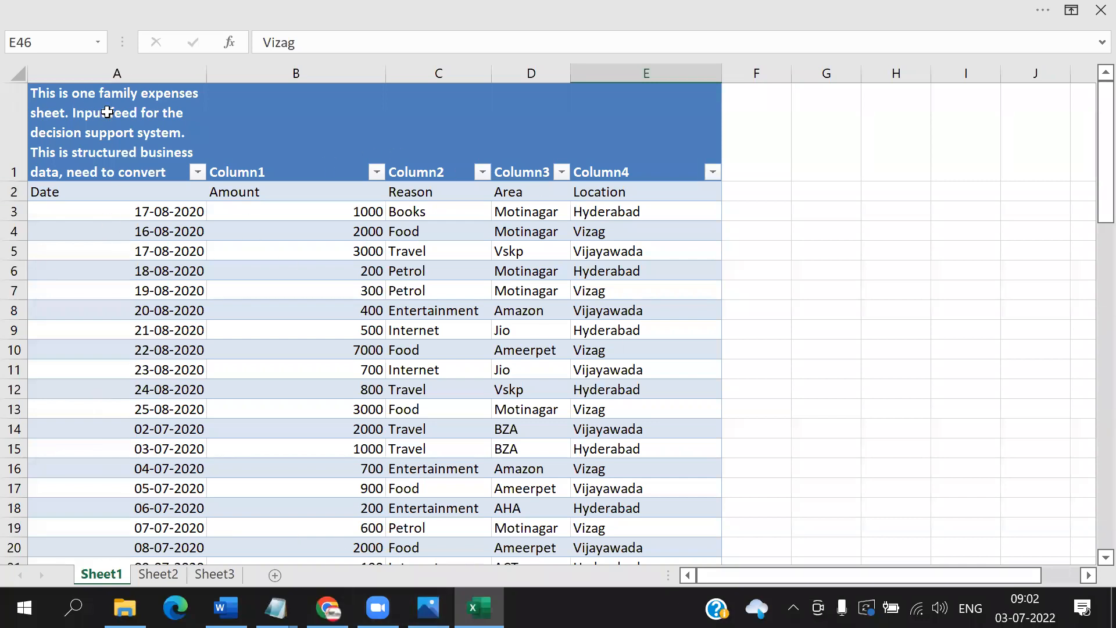
left_click(167, 211)
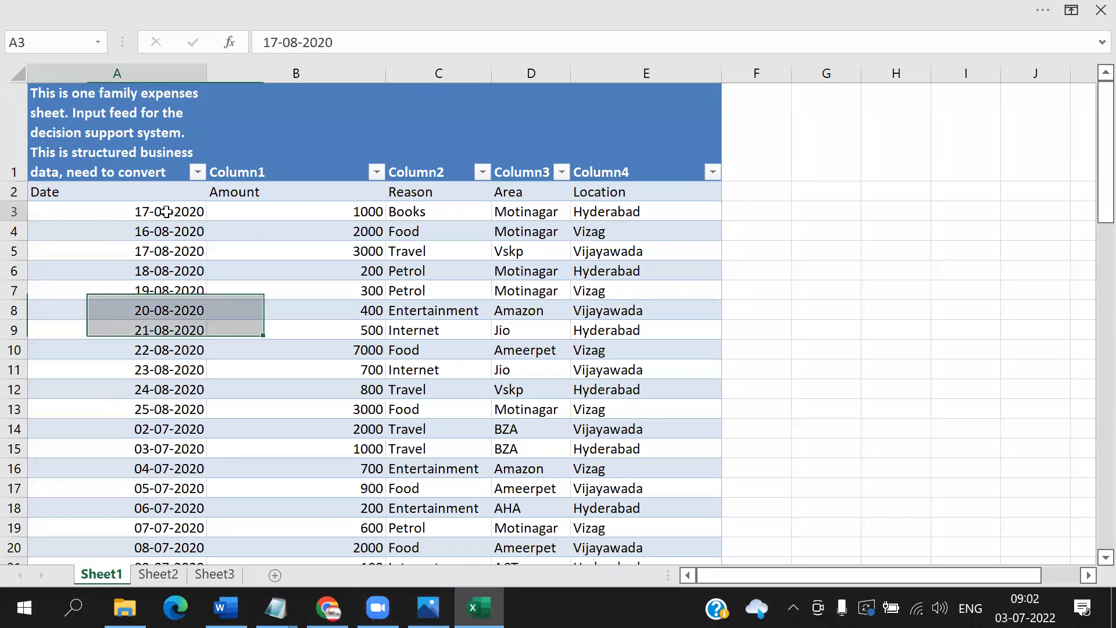
left_click(313, 212)
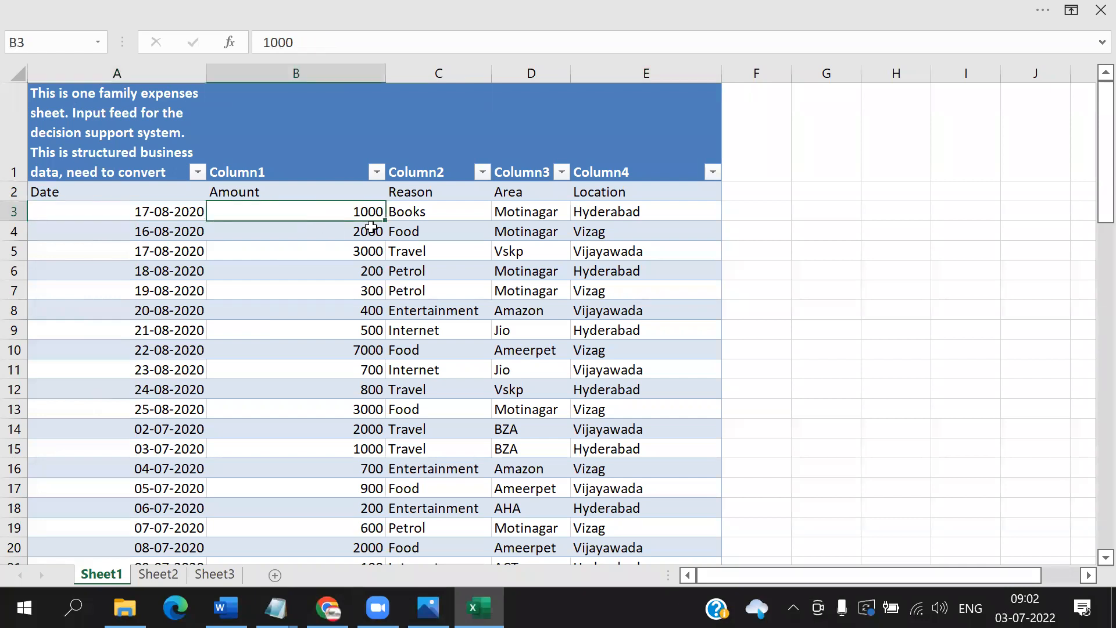
left_click(417, 207)
left_click(546, 211)
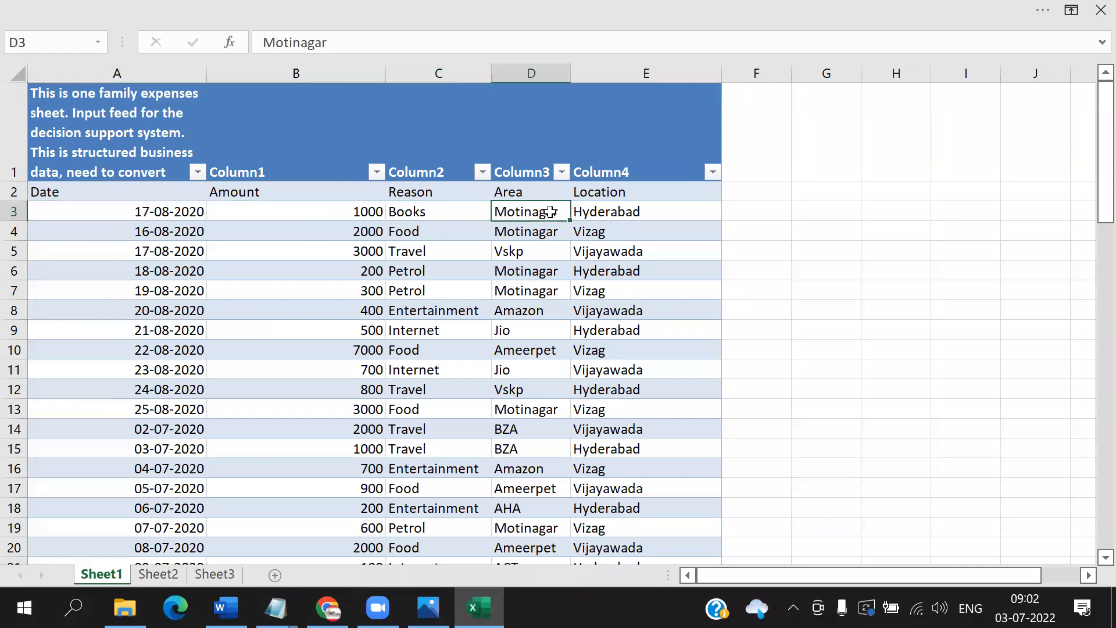
left_click(622, 214)
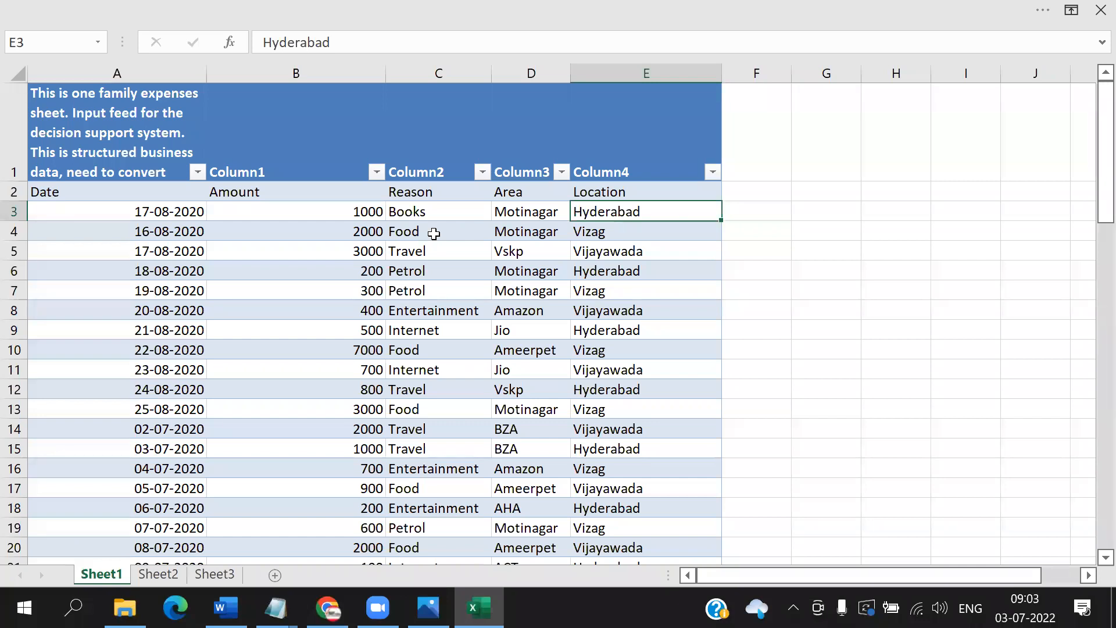
left_click(1100, 11)
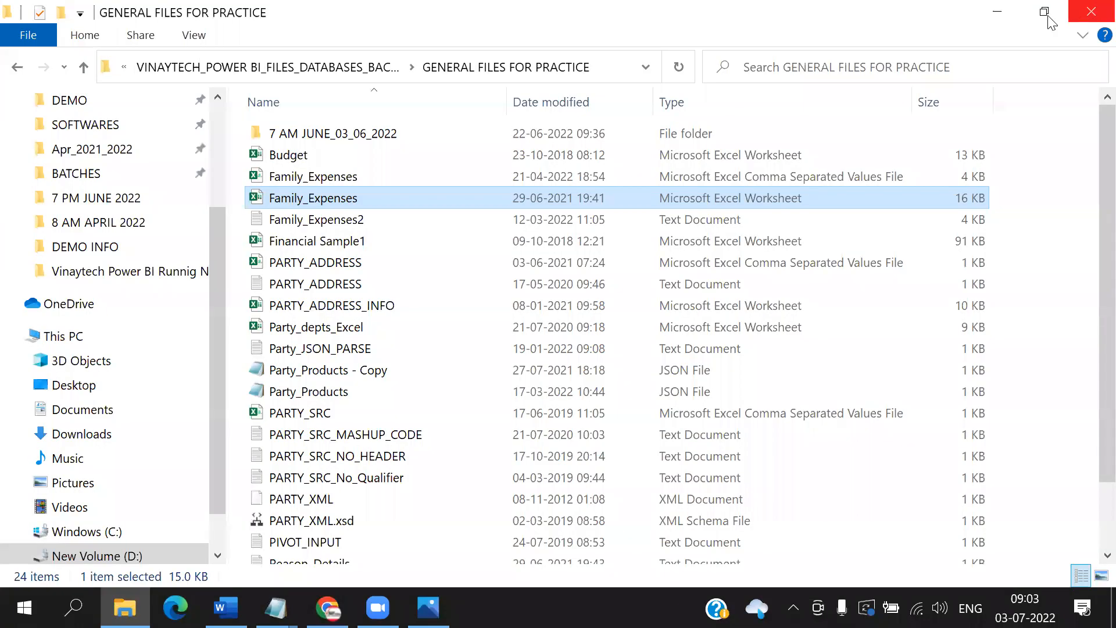
Minimise the Explorer, Notepad and diagram windows and restore Chrome
left_click(993, 14)
left_click(992, 14)
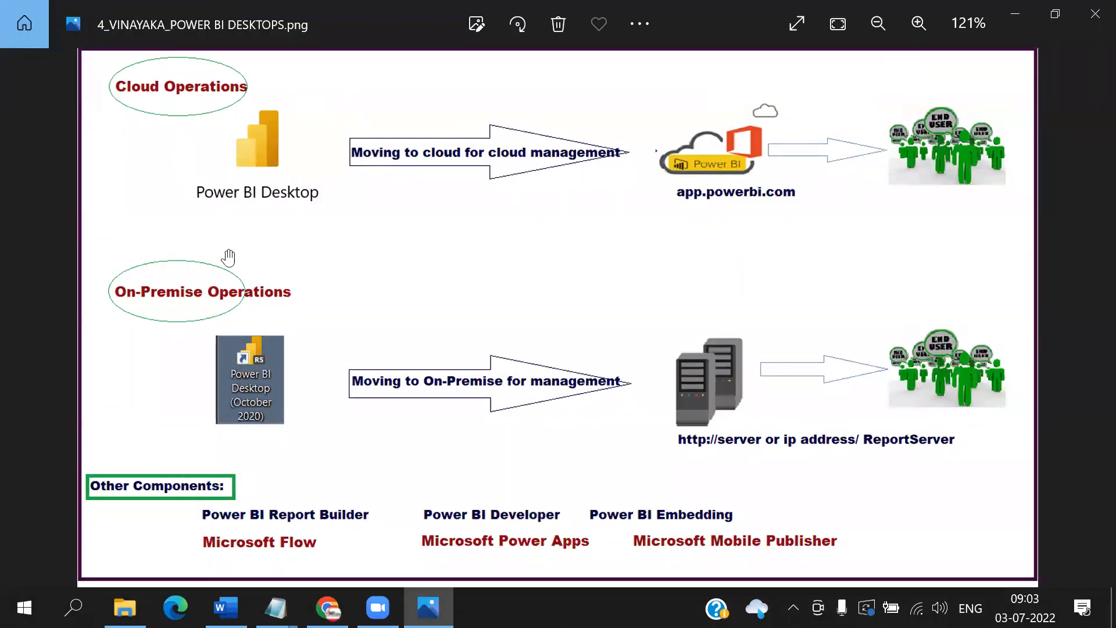
left_click(1032, 25)
left_click(1032, 25)
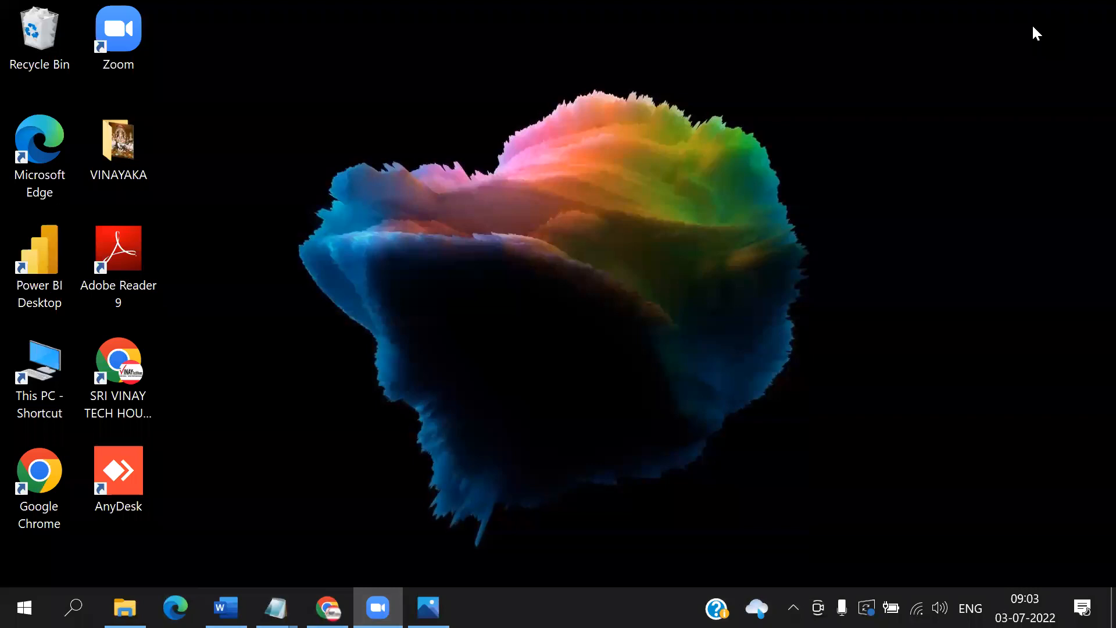
left_click(327, 607)
Search Google for 'power bi desktop download' and open the Microsoft Power BI downloads page
left_click(330, 50)
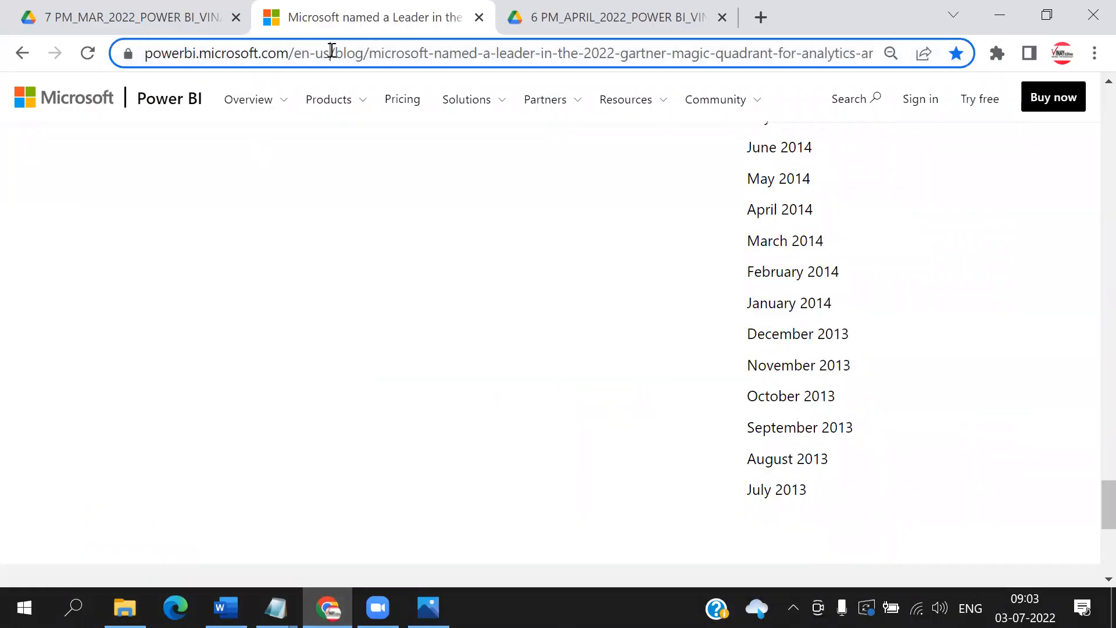
type("google.com")
key("Return")
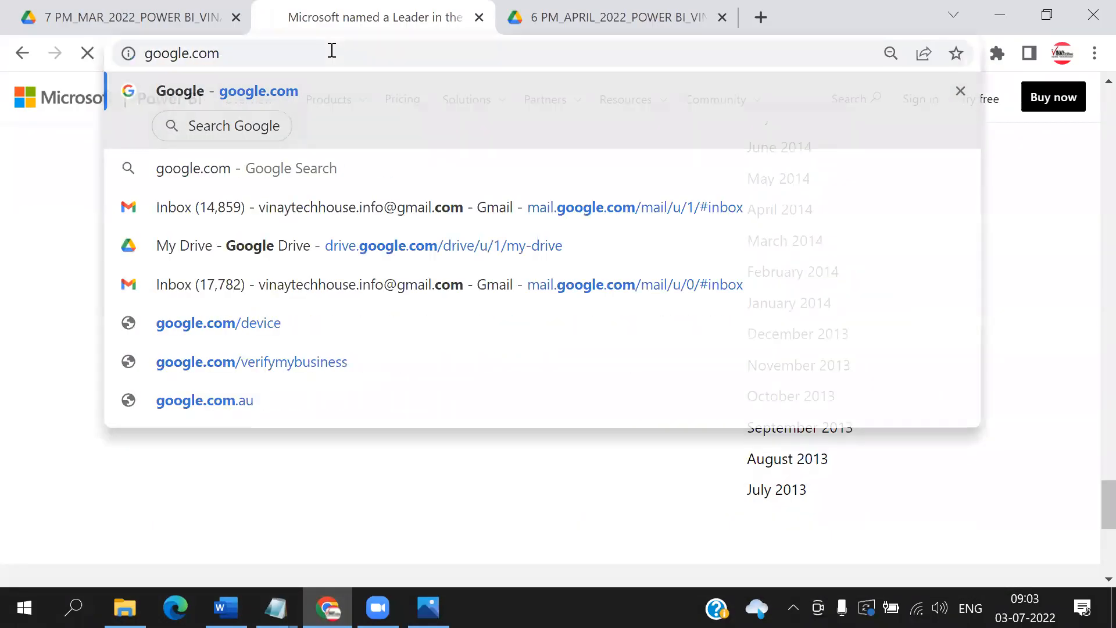
type("Power B")
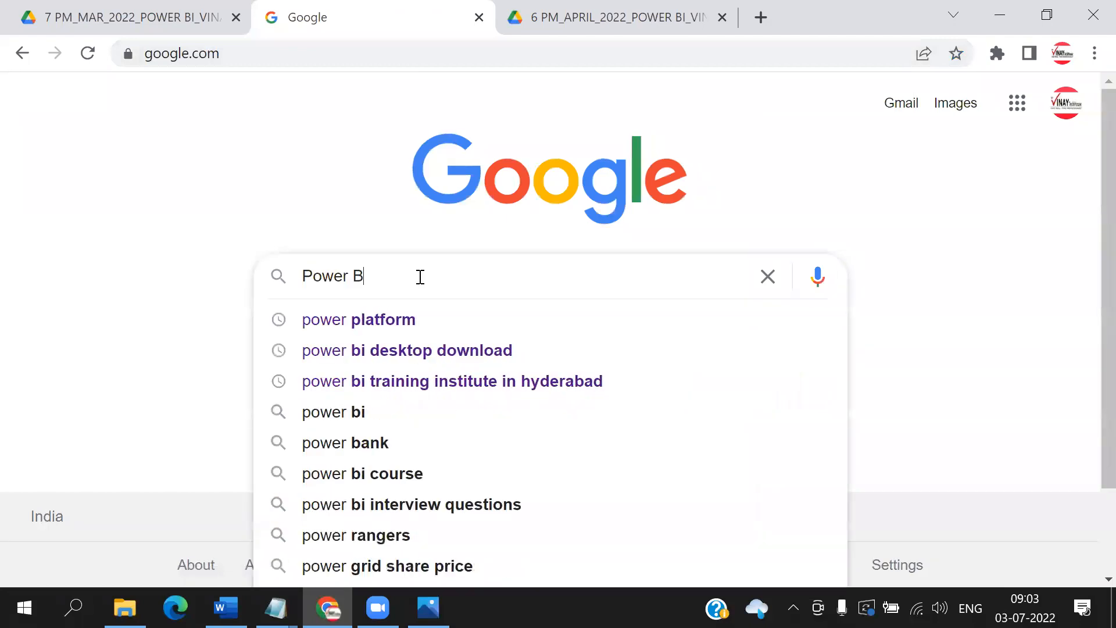
type("i Desktop")
key("Down")
key("Return")
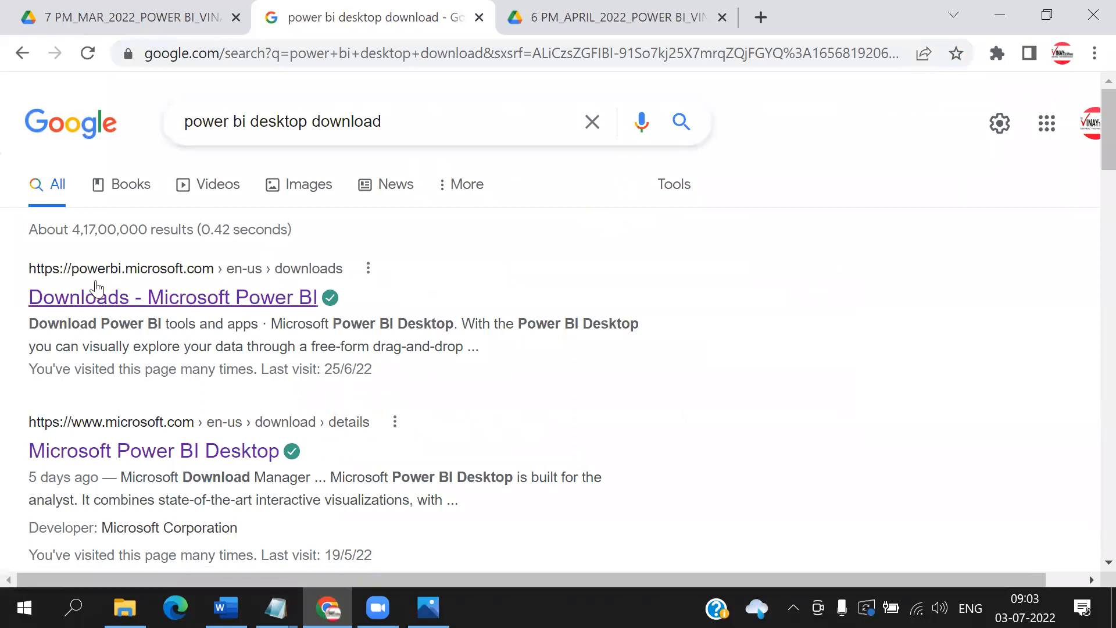
left_click(75, 299)
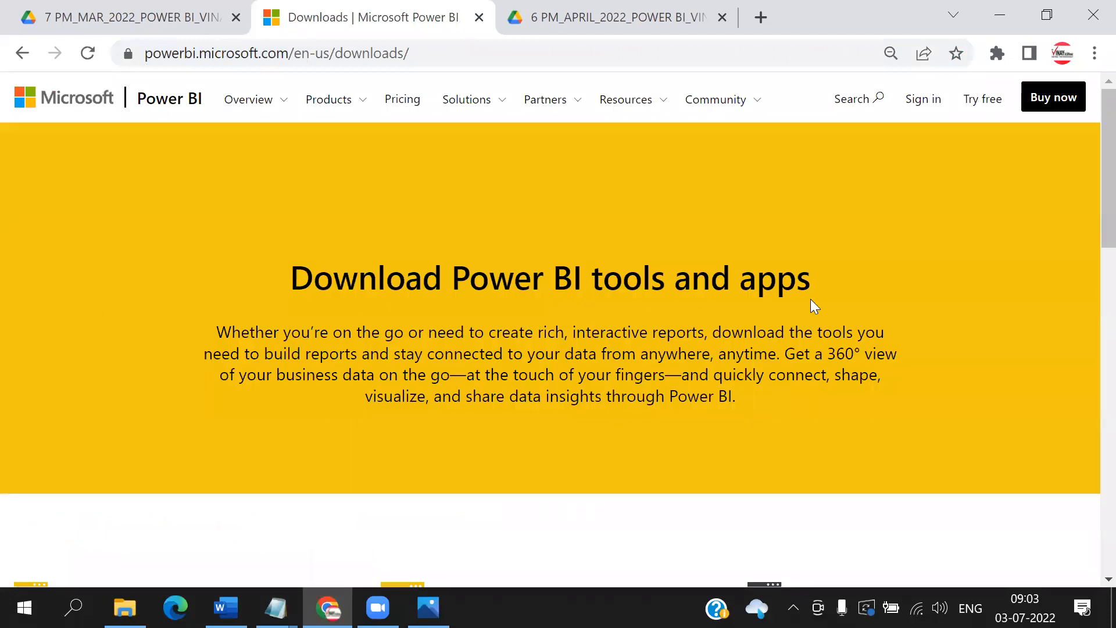
Scroll to Microsoft Power BI Desktop and choose its Advanced download options
scroll(860, 302, "down", 8)
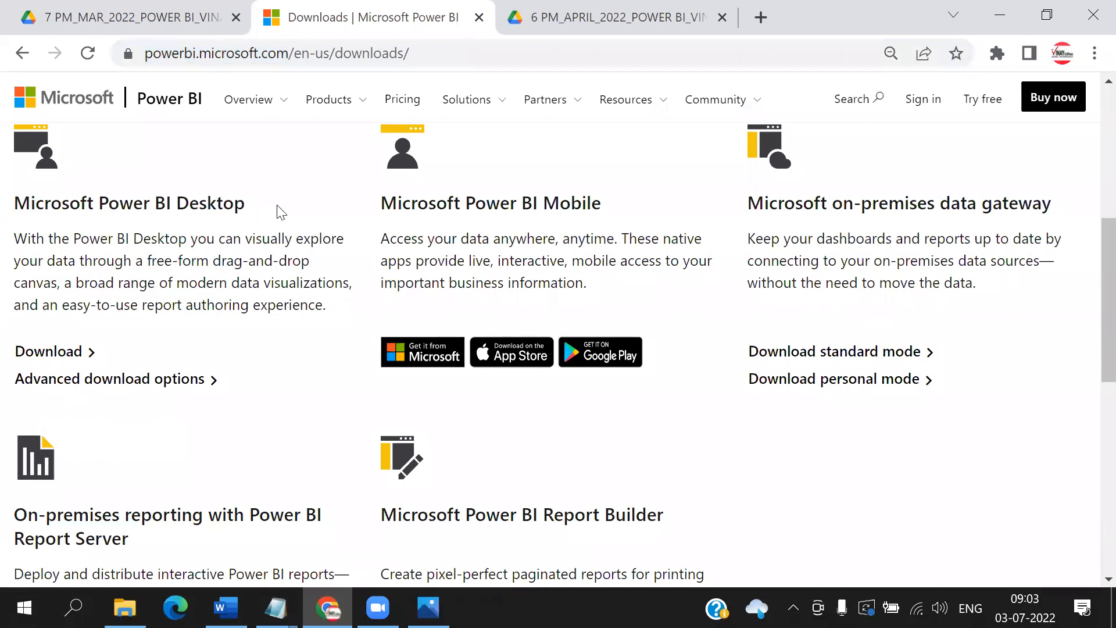
left_click(68, 380)
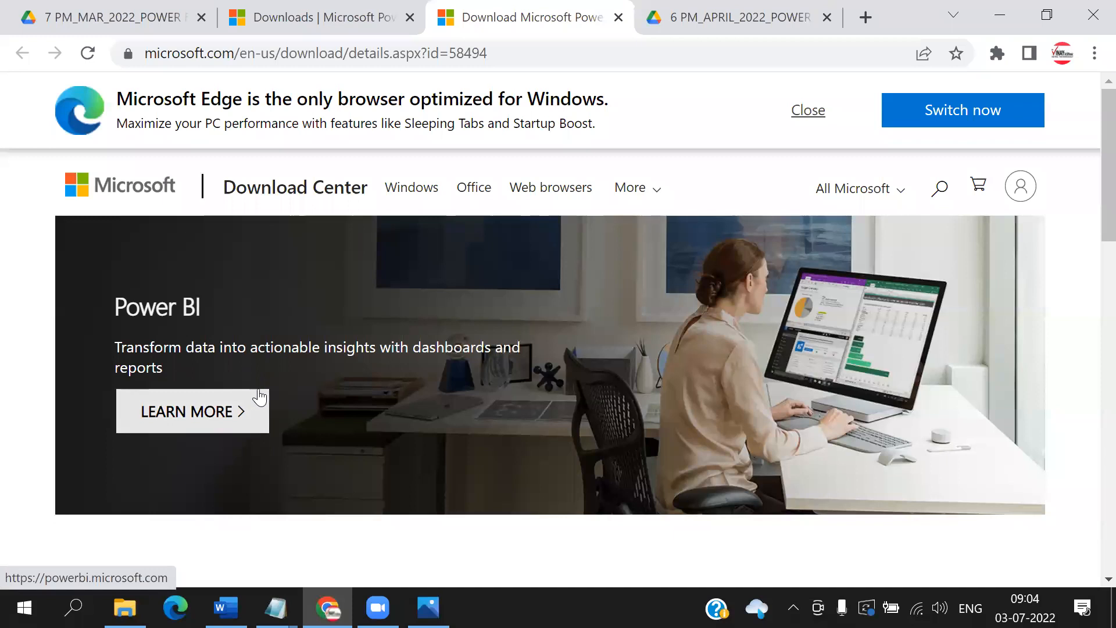
Locate the Microsoft Power BI Desktop section and start the English download
scroll(254, 394, "down", 6)
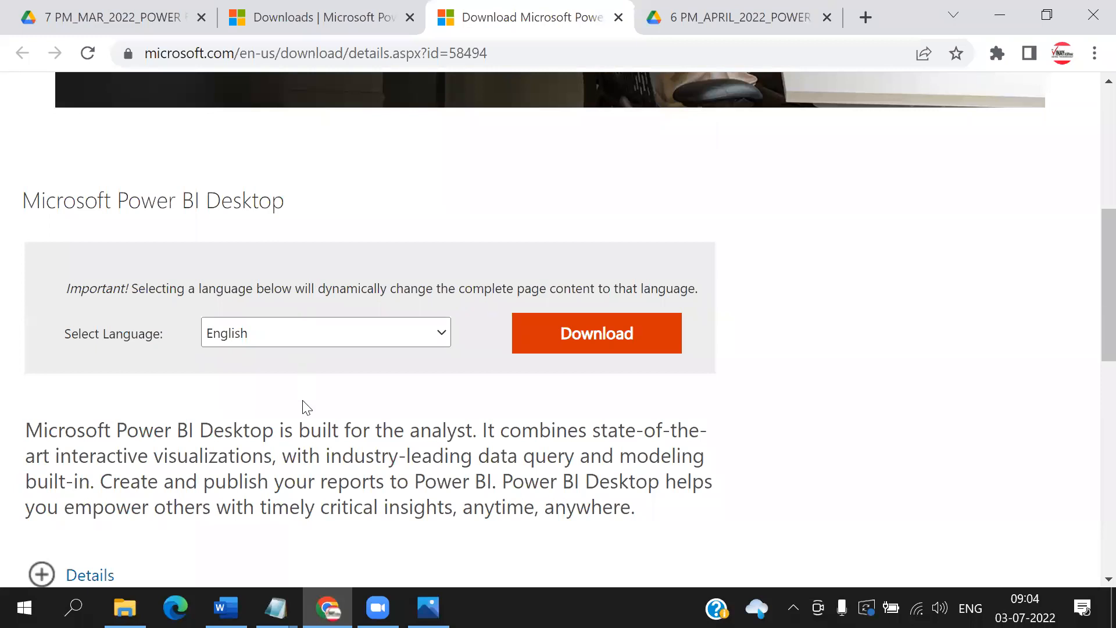
scroll(301, 407, "down", 3)
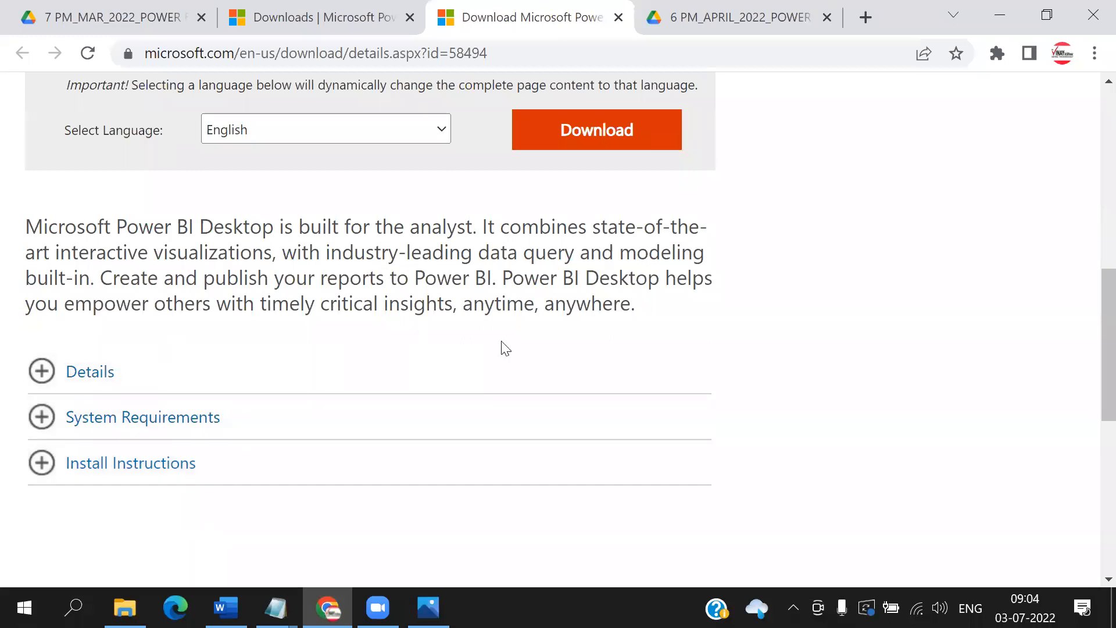
scroll(510, 349, "up", 2)
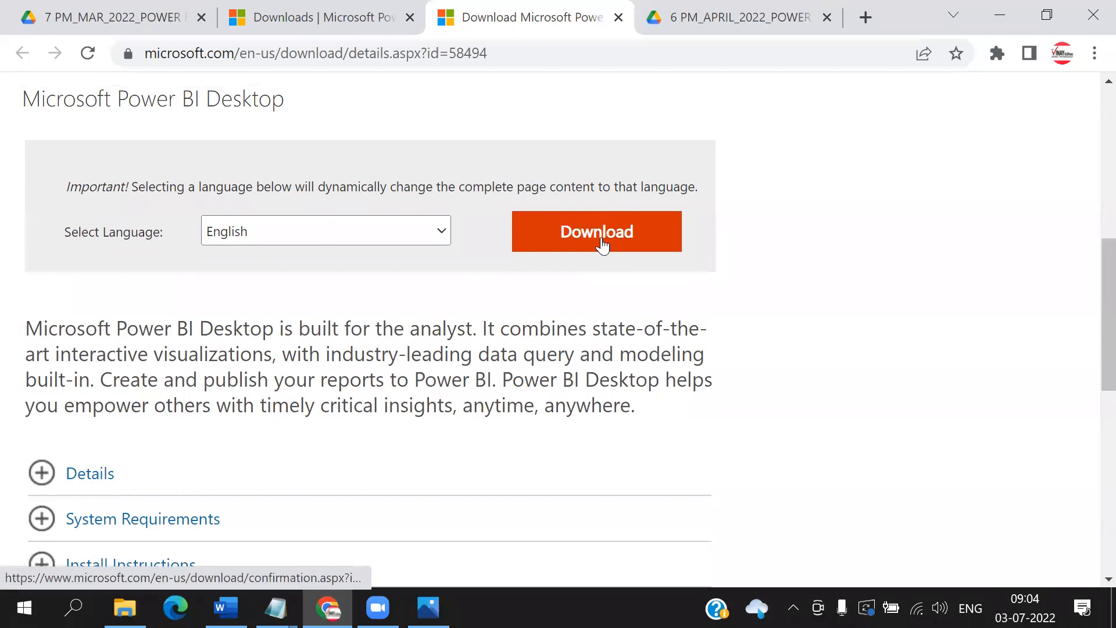
left_click(602, 247)
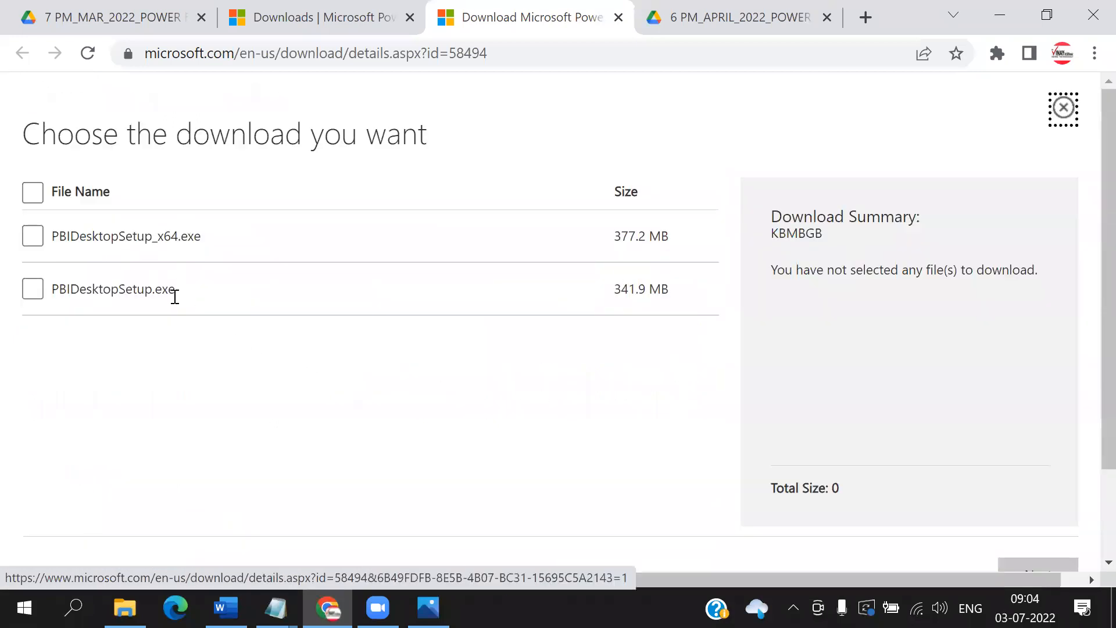
Tick the 64-bit PBIDesktopSetup_x64.exe (377.2 MB) and circle its name, size and the 32-bit alternative
left_click(33, 235)
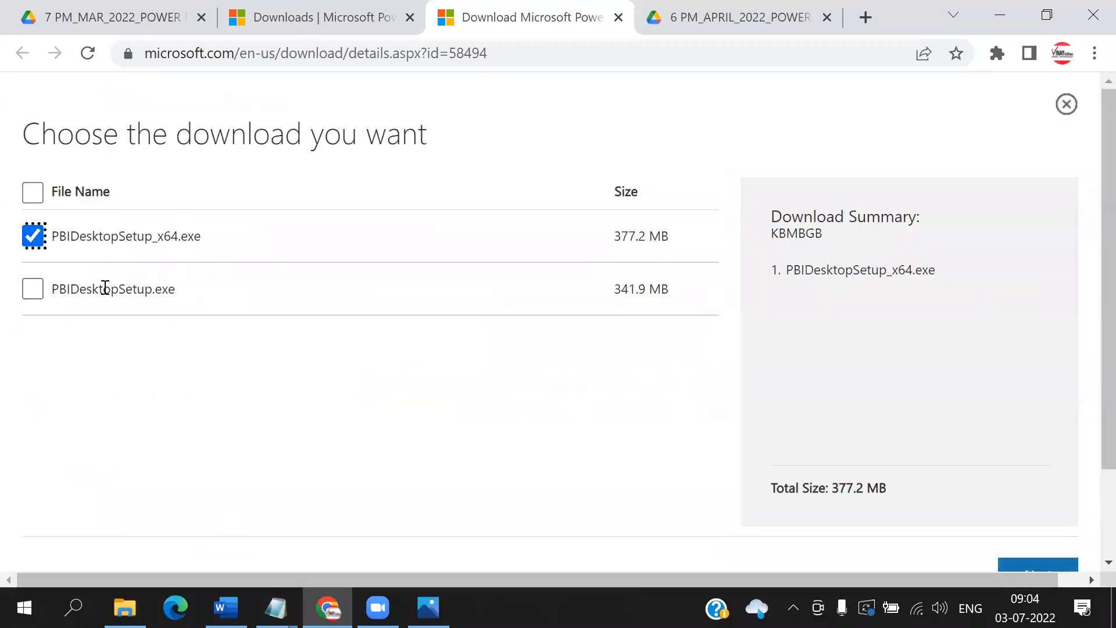
mouse_move(141, 250)
left_mouse_down()
mouse_move(188, 206)
mouse_move(201, 262)
left_mouse_up()
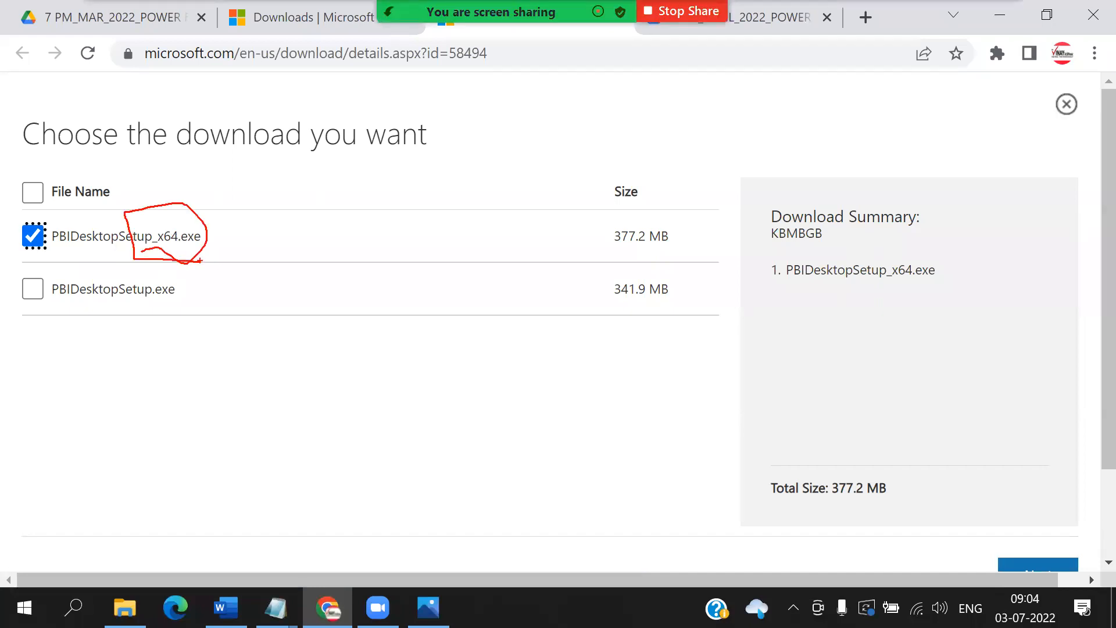
mouse_move(587, 251)
left_mouse_down()
mouse_move(621, 253)
mouse_move(656, 207)
mouse_move(625, 248)
left_mouse_up()
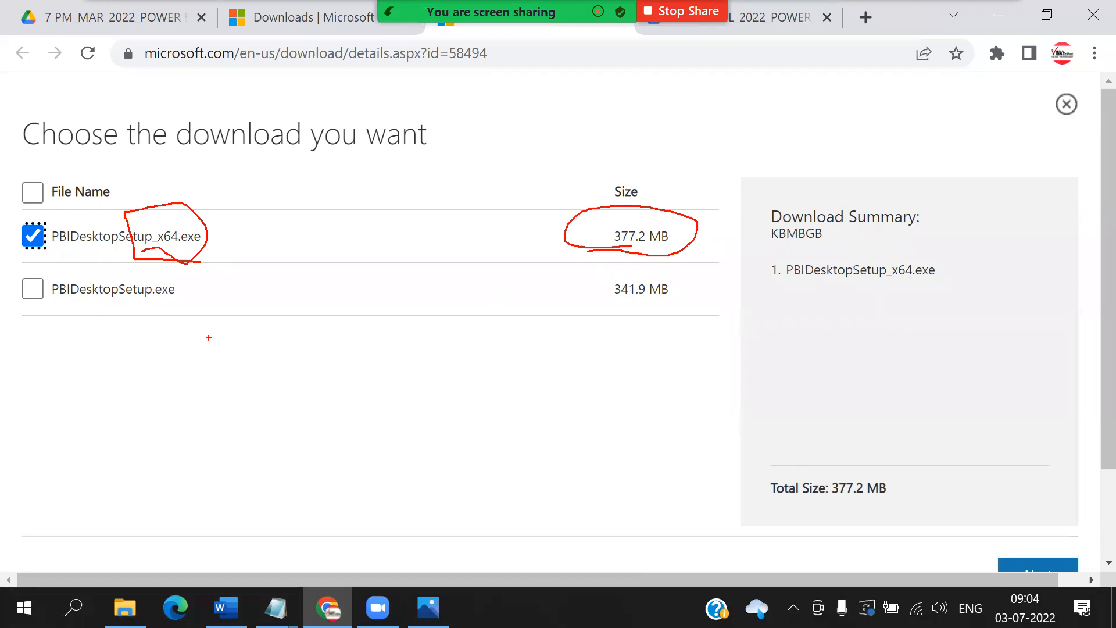
mouse_move(147, 319)
left_mouse_down()
mouse_move(162, 329)
mouse_move(159, 356)
mouse_move(229, 308)
mouse_move(251, 348)
mouse_move(272, 350)
left_mouse_up()
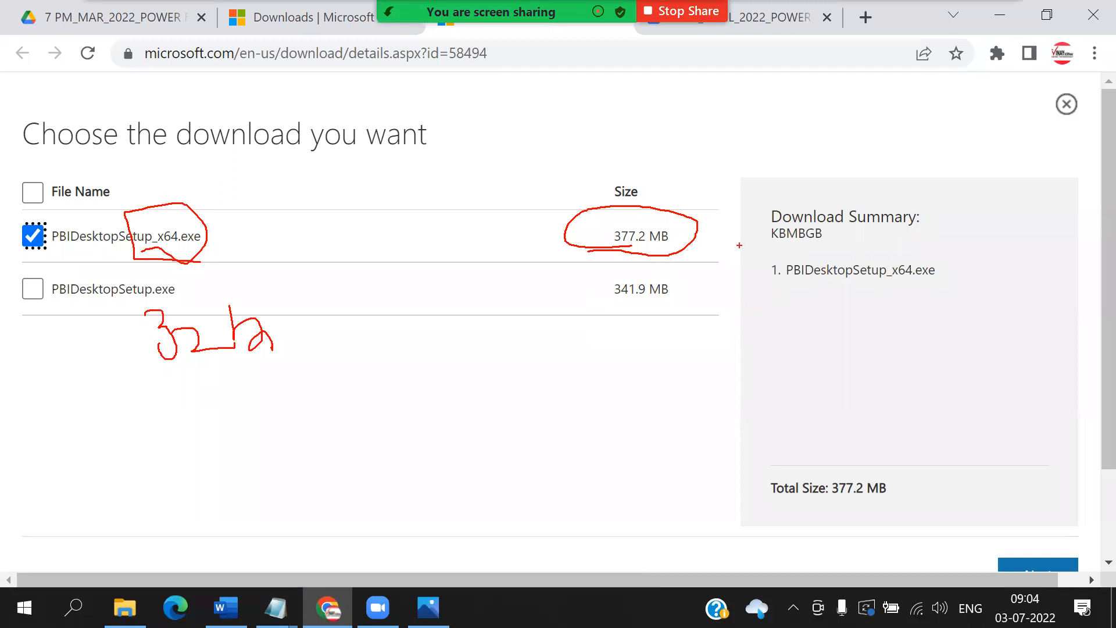
left_click_drag(693, 218, 760, 198)
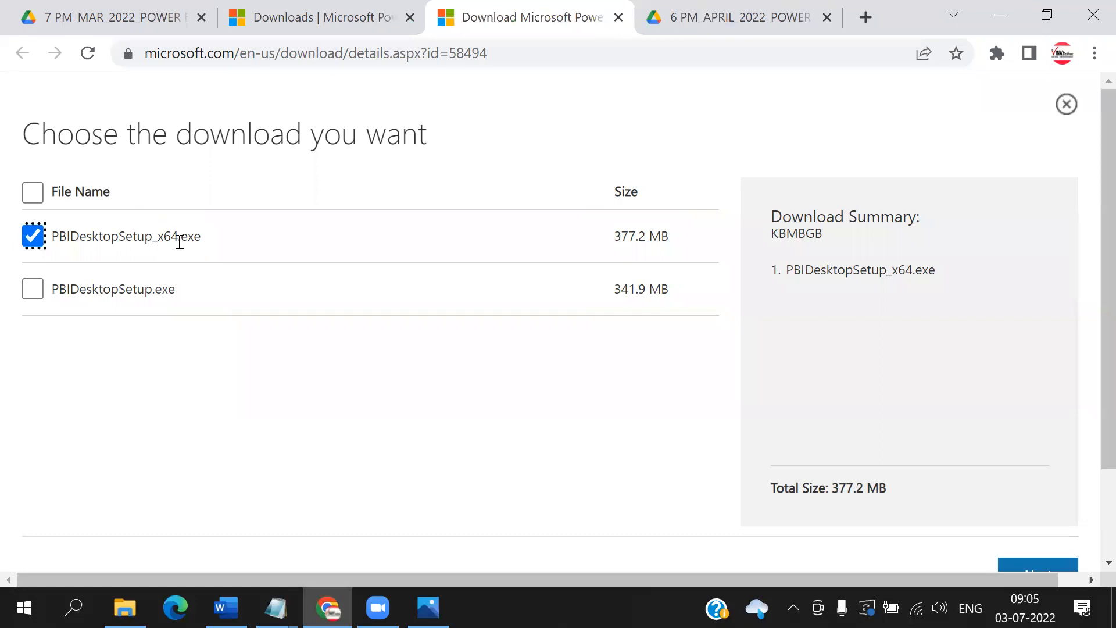
Handwrite 30MB below the file list, clear the annotations, and switch to File Explorer
mouse_move(209, 341)
left_mouse_down()
mouse_move(314, 445)
mouse_move(273, 397)
left_mouse_up()
mouse_move(450, 345)
left_mouse_down()
mouse_move(483, 403)
mouse_move(447, 344)
left_mouse_up()
mouse_move(525, 367)
left_mouse_down()
mouse_move(499, 326)
mouse_move(590, 396)
mouse_move(698, 363)
mouse_move(618, 373)
left_mouse_up()
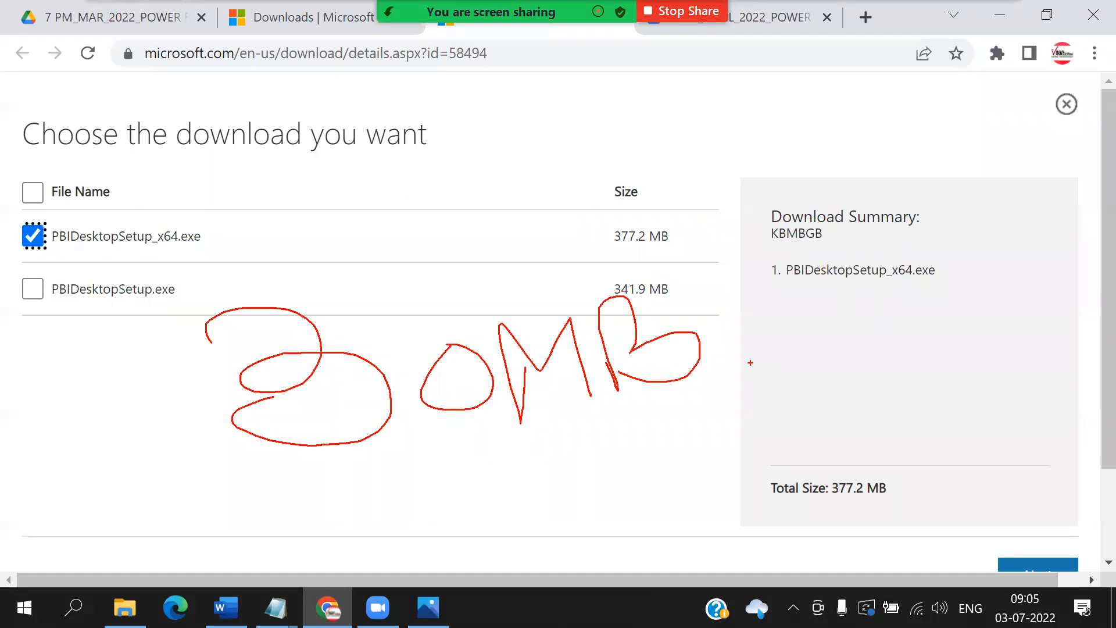
key("Escape")
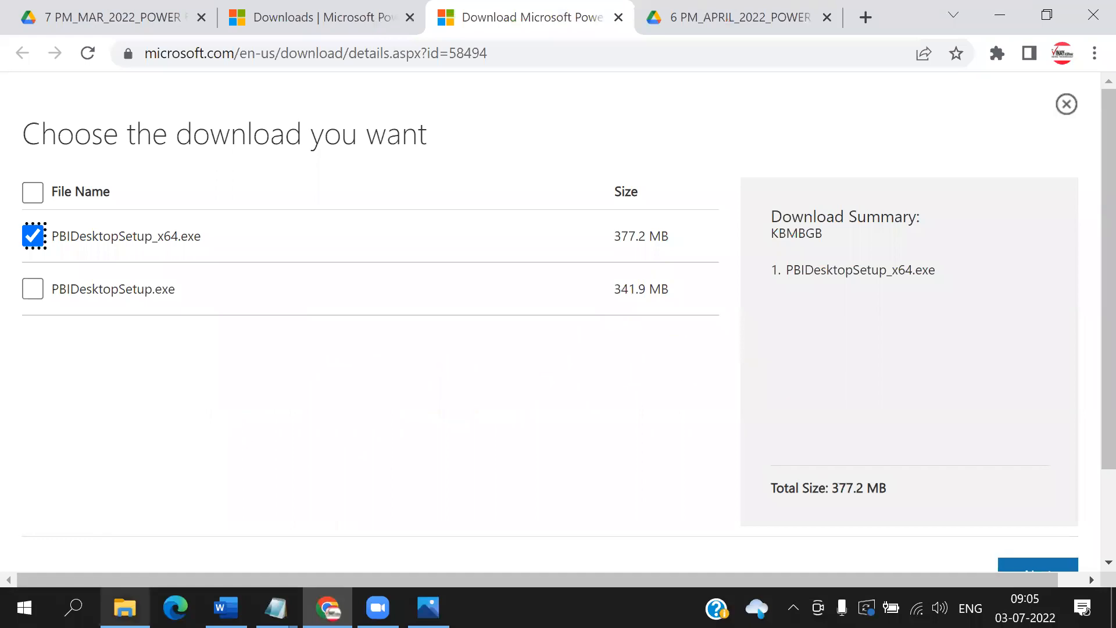
left_click(124, 607)
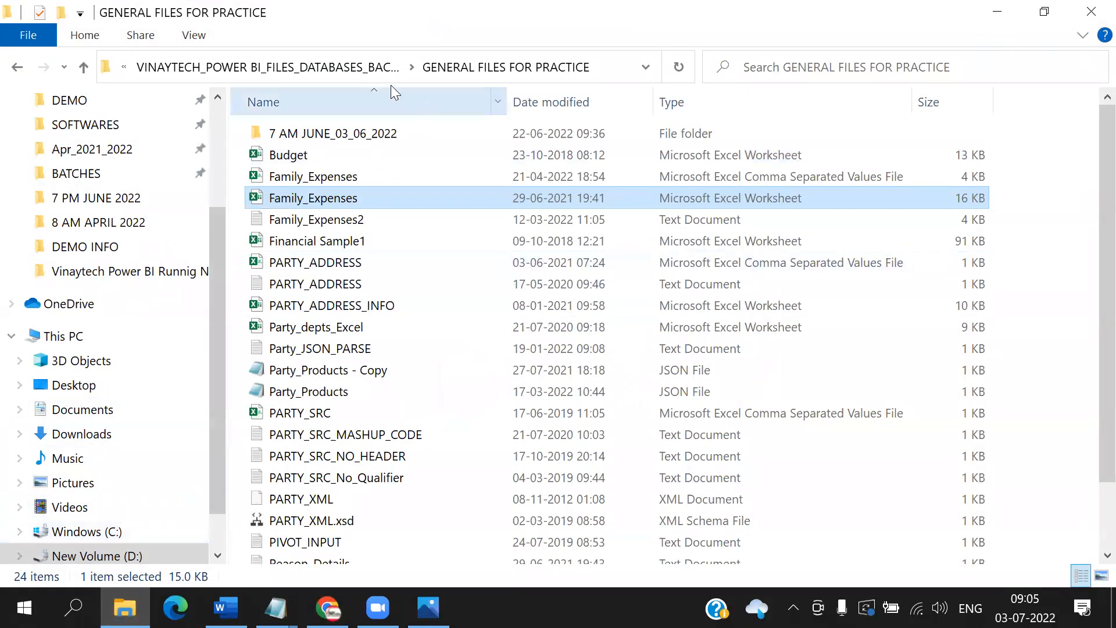
Browse D:\SOFTWARES\POWER BI SOFTWARES\Power BI Desktop Softwares into the Power Bi Desktop 2015 folder
left_click(121, 558)
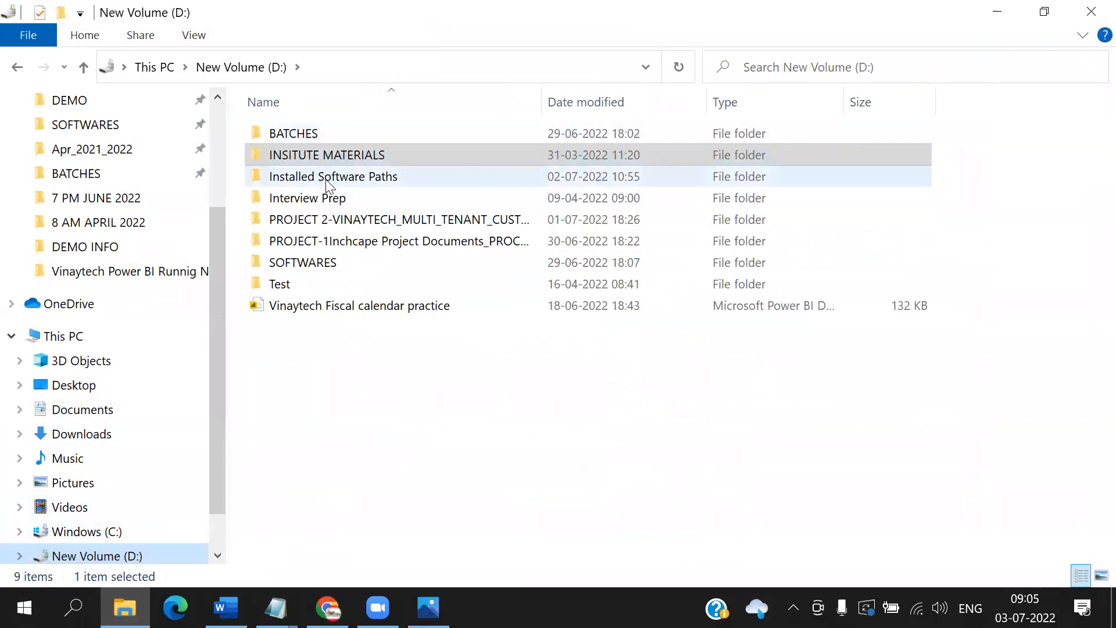
double_click(326, 260)
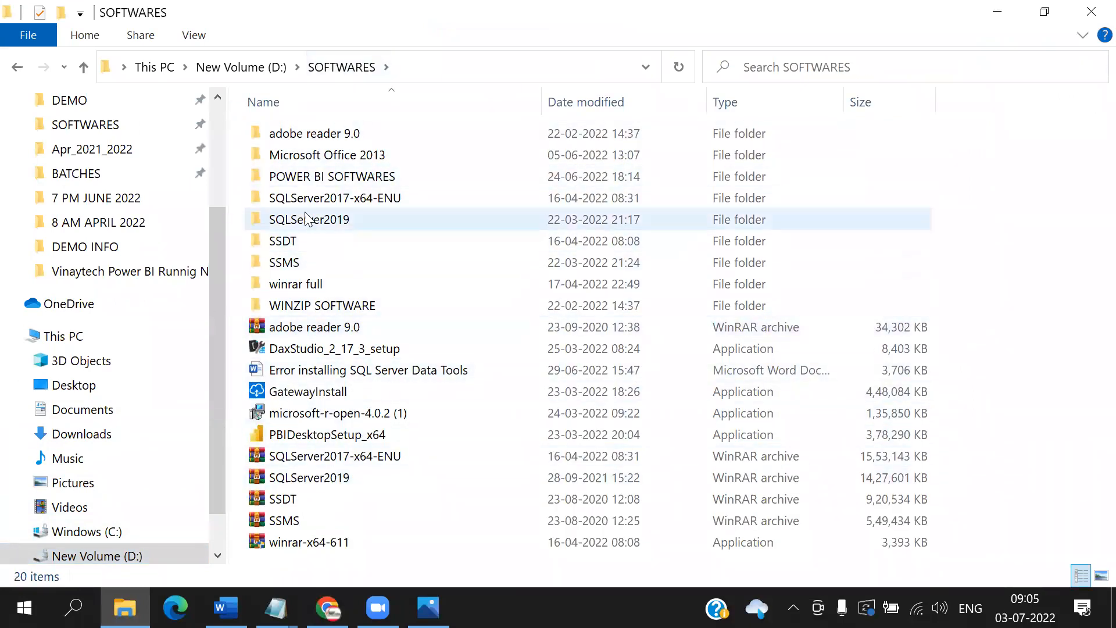
double_click(311, 176)
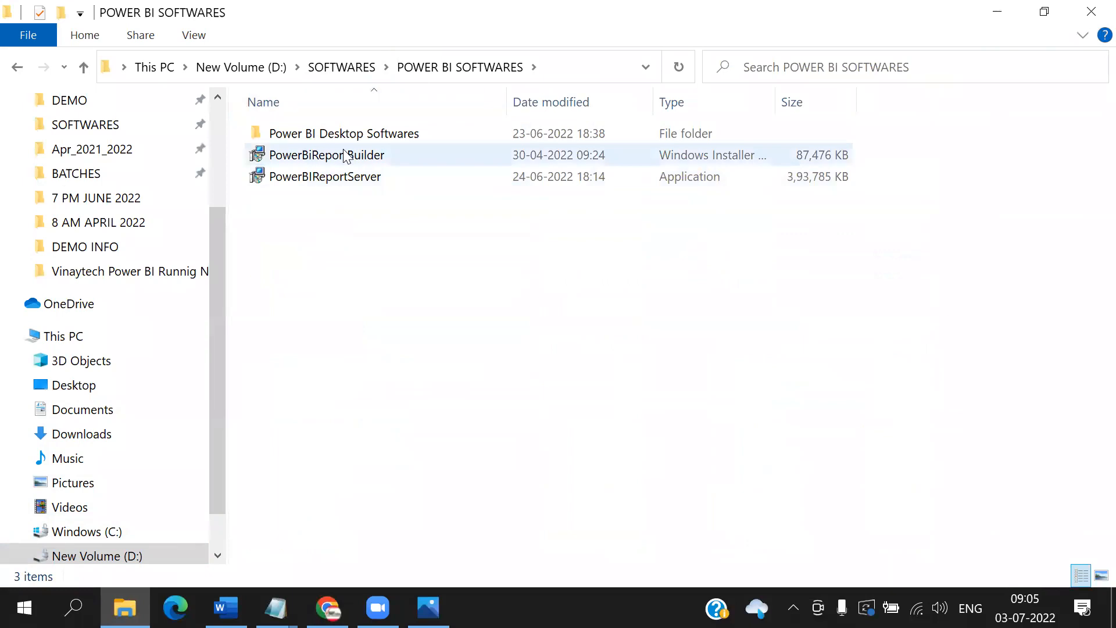
double_click(350, 137)
double_click(383, 176)
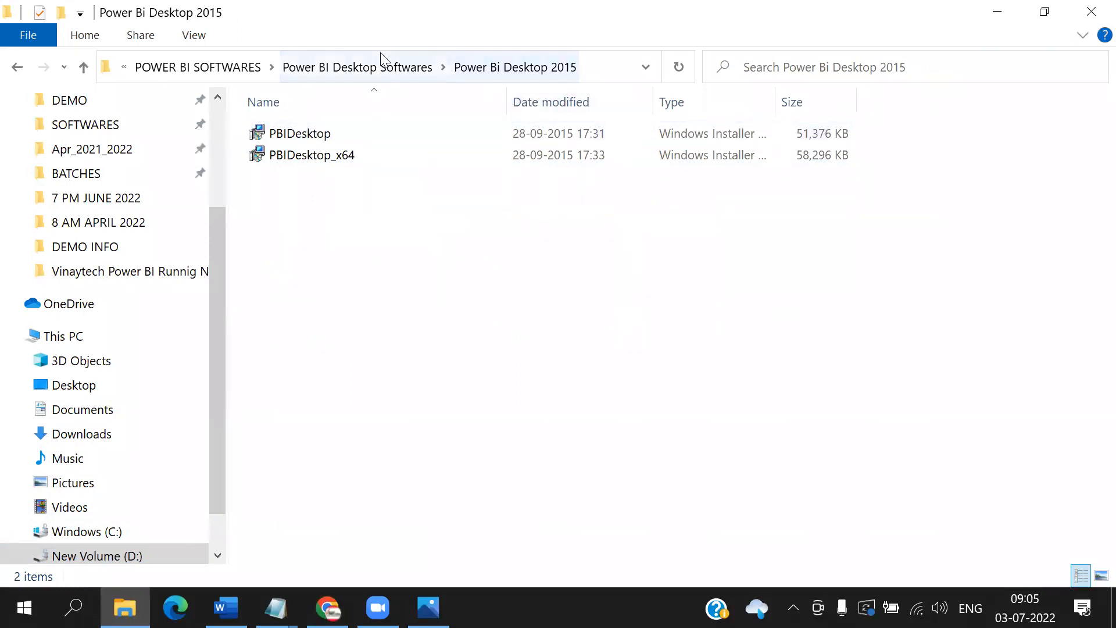
Inspect the PBIDesktop_x64 installer in Power BI Desktop_2018, then close and reopen File Explorer
left_click(337, 67)
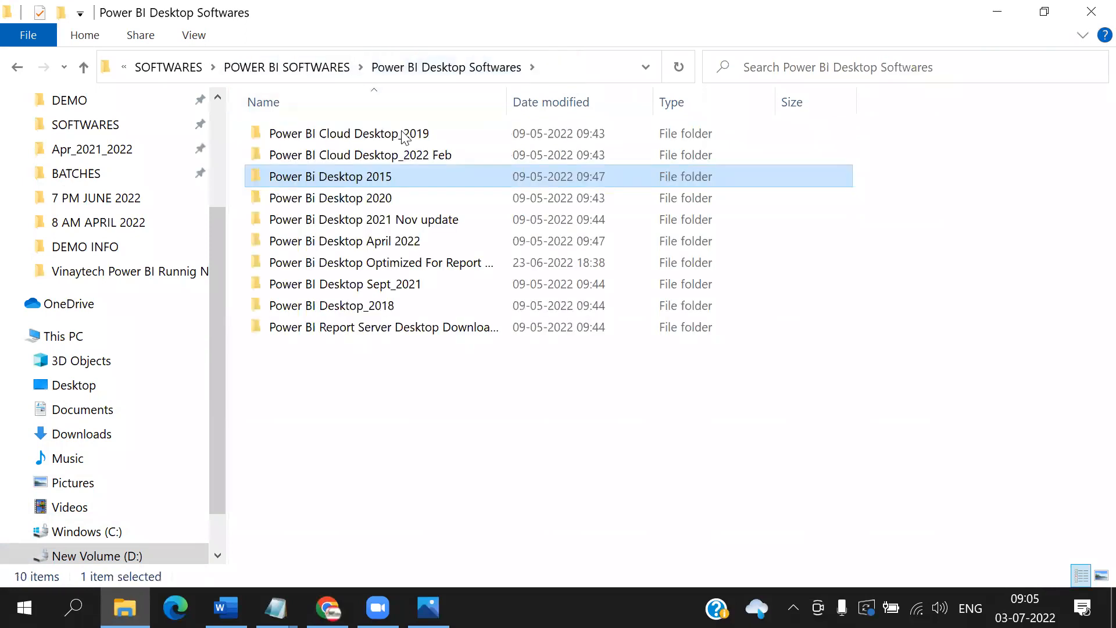
double_click(359, 309)
left_click(807, 145)
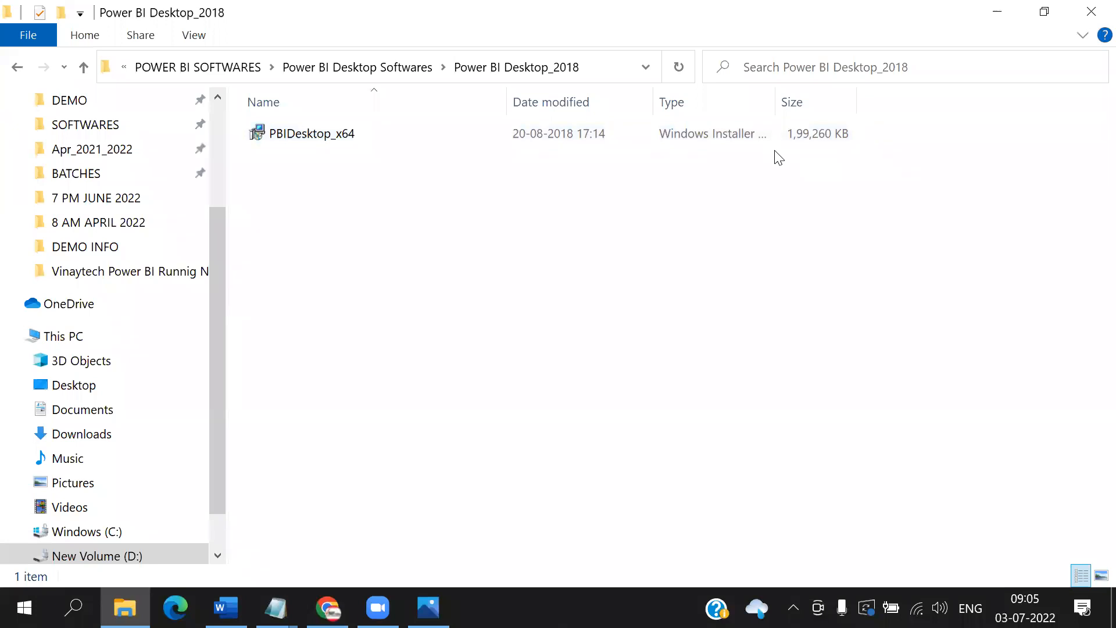
left_click(1090, 11)
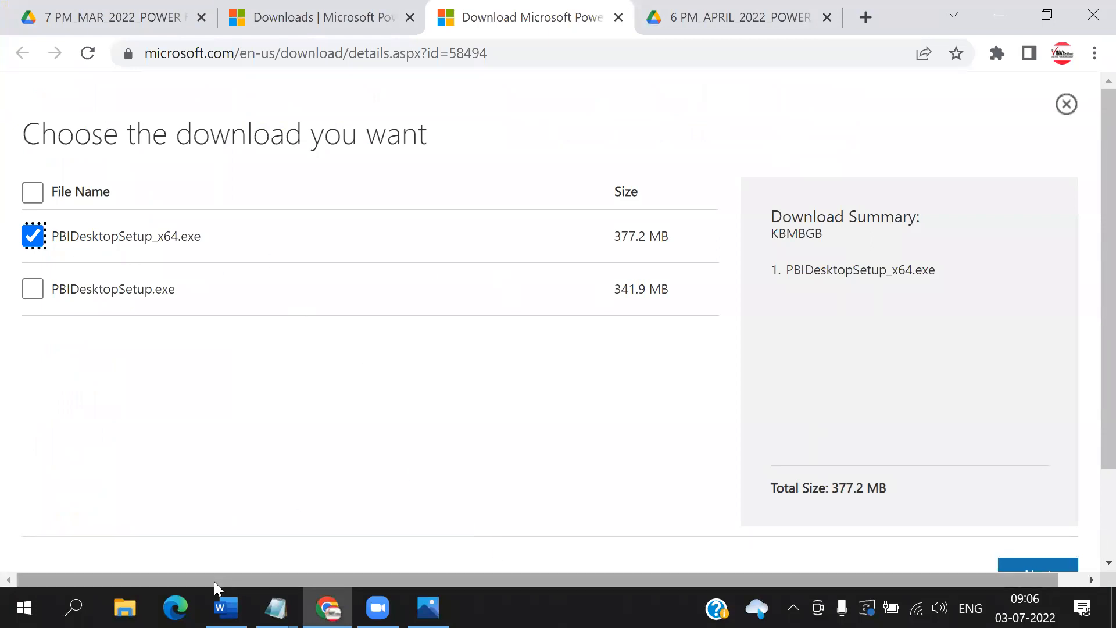
left_click(125, 607)
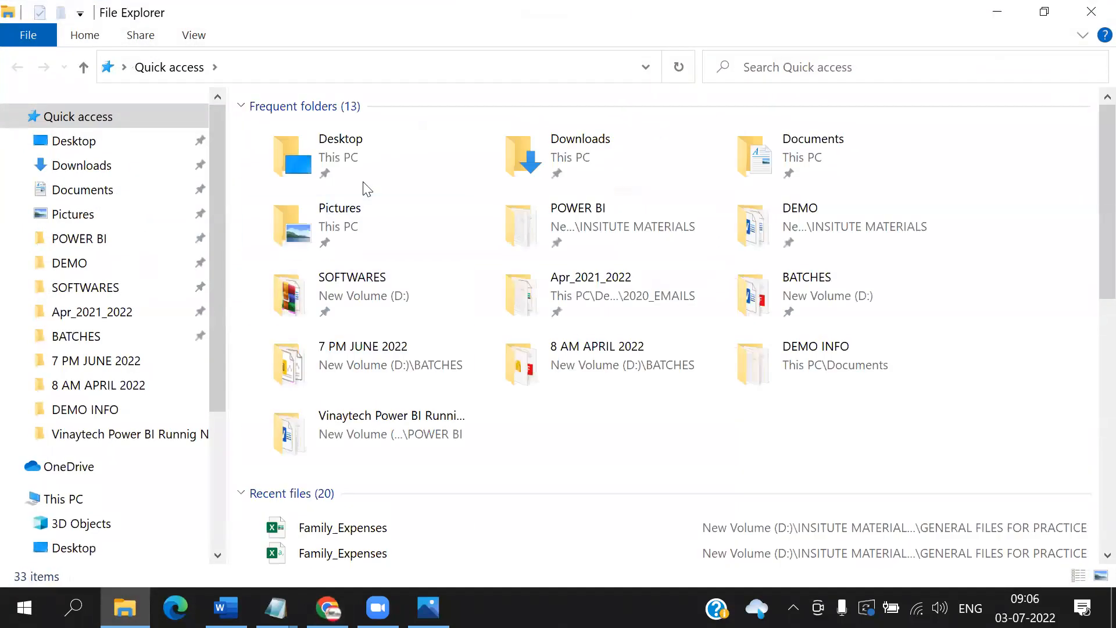
Select the PBIDesktopSetup_x64 installer (3,78,290 KB) in D:\SOFTWARES
scroll(121, 412, "down", 3)
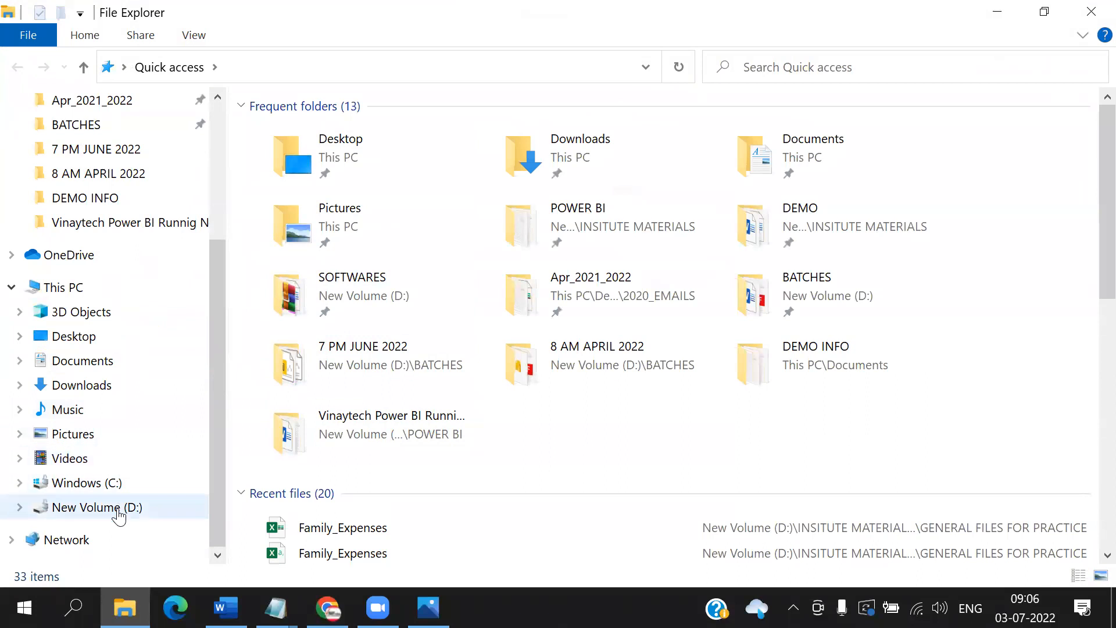
left_click(118, 511)
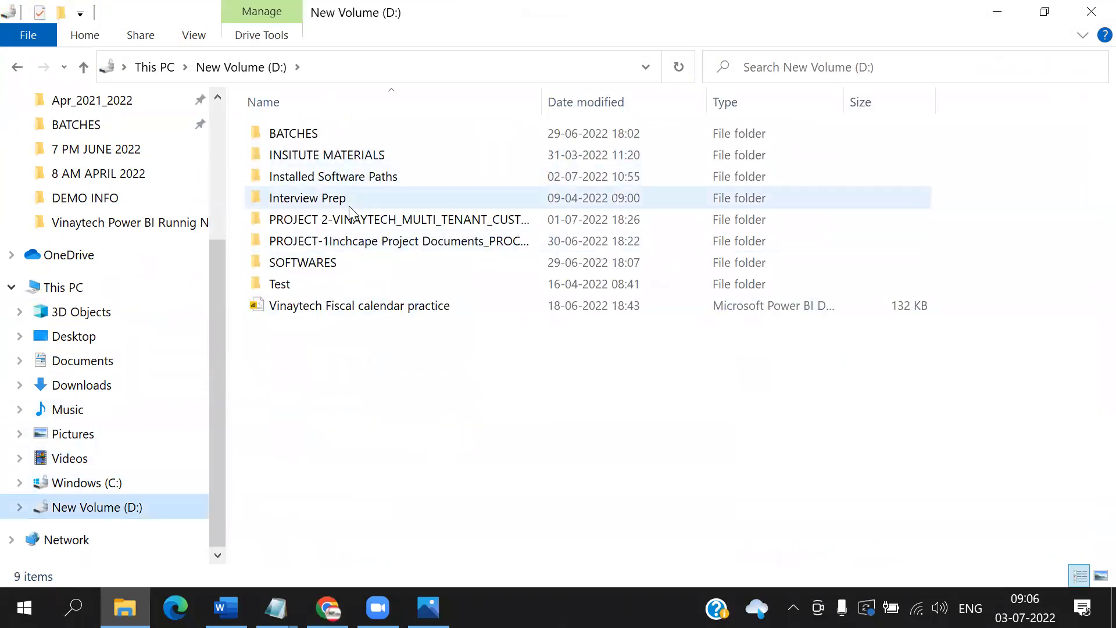
double_click(318, 264)
left_click(322, 455)
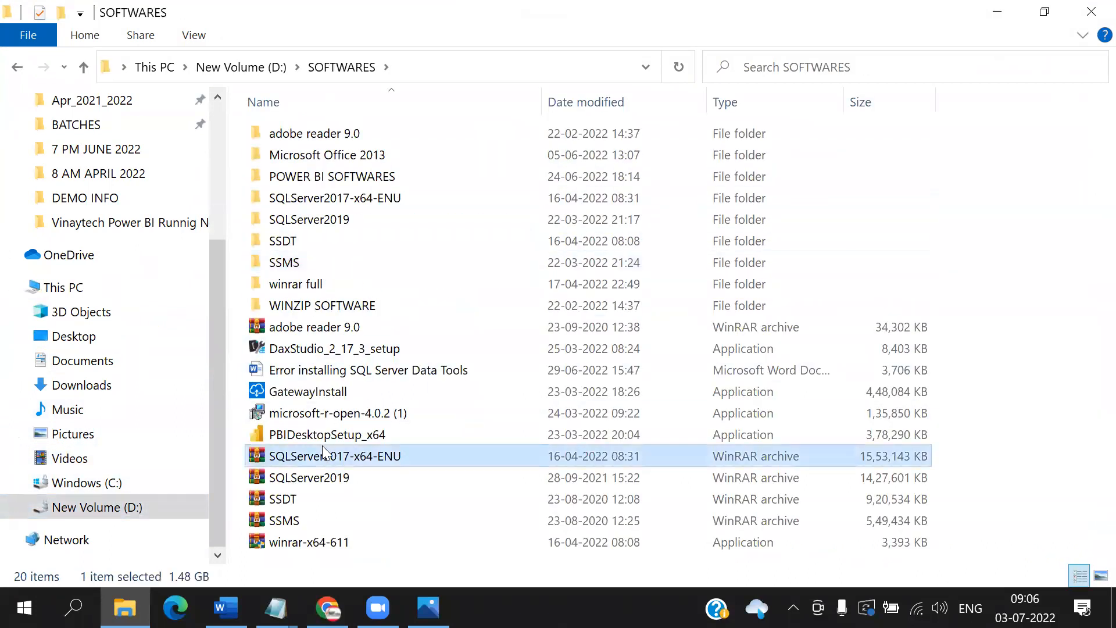
left_click(326, 435)
Box the installer and handwrite 'Next' install notes, then clear them and minimise Explorer and Chrome
key("ctrl+2")
mouse_move(245, 420)
left_mouse_down()
mouse_move(952, 449)
mouse_move(989, 400)
left_mouse_up()
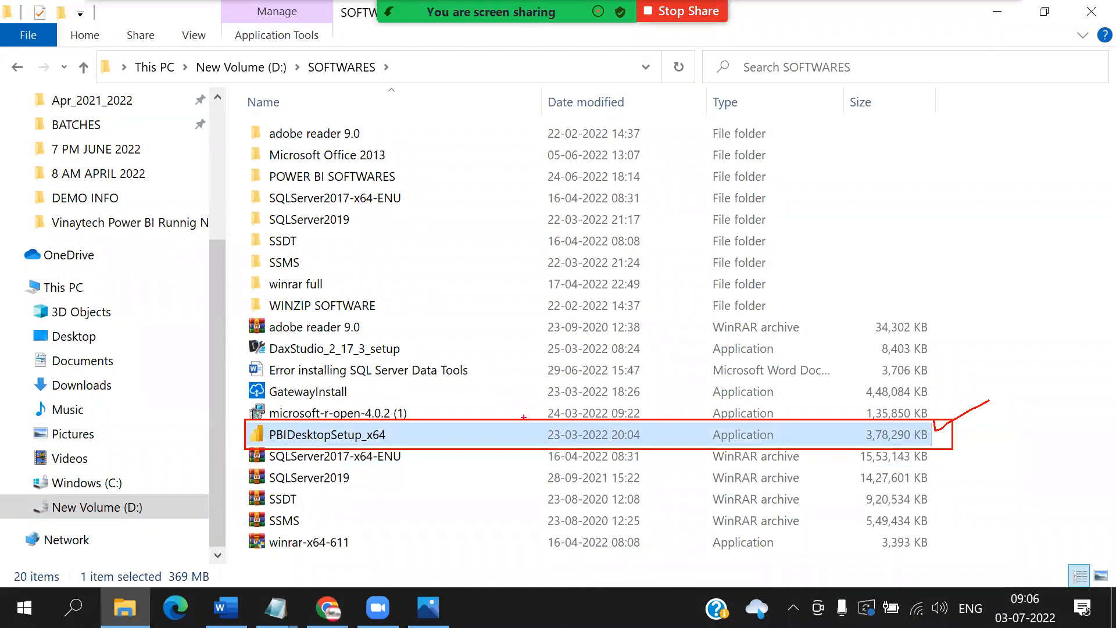
left_click_drag(456, 429, 585, 279)
mouse_move(502, 215)
left_mouse_down()
mouse_move(528, 256)
mouse_move(553, 192)
left_mouse_up()
mouse_move(562, 242)
left_mouse_down()
mouse_move(624, 262)
mouse_move(703, 244)
left_mouse_up()
mouse_move(722, 238)
left_mouse_down()
mouse_move(722, 265)
mouse_move(767, 247)
left_mouse_up()
left_click_drag(796, 222, 789, 277)
mouse_move(796, 255)
left_mouse_down()
mouse_move(869, 244)
mouse_move(900, 272)
left_mouse_up()
mouse_move(866, 238)
left_mouse_down()
mouse_move(913, 231)
mouse_move(962, 253)
mouse_move(1010, 174)
mouse_move(1045, 198)
left_mouse_up()
left_click_drag(1001, 228, 1053, 229)
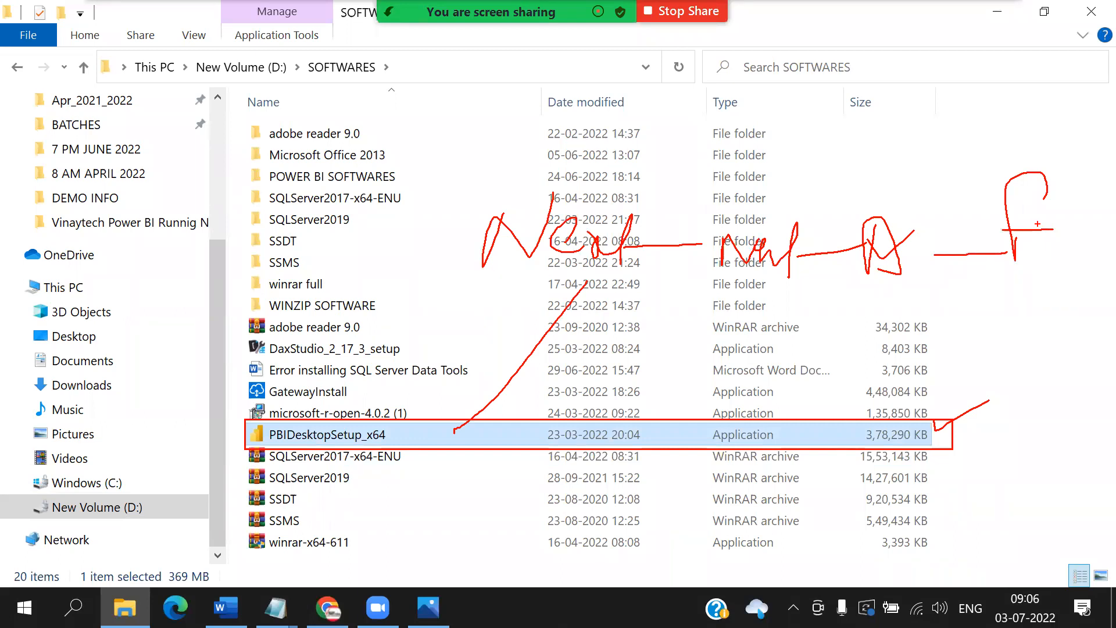
key("Escape")
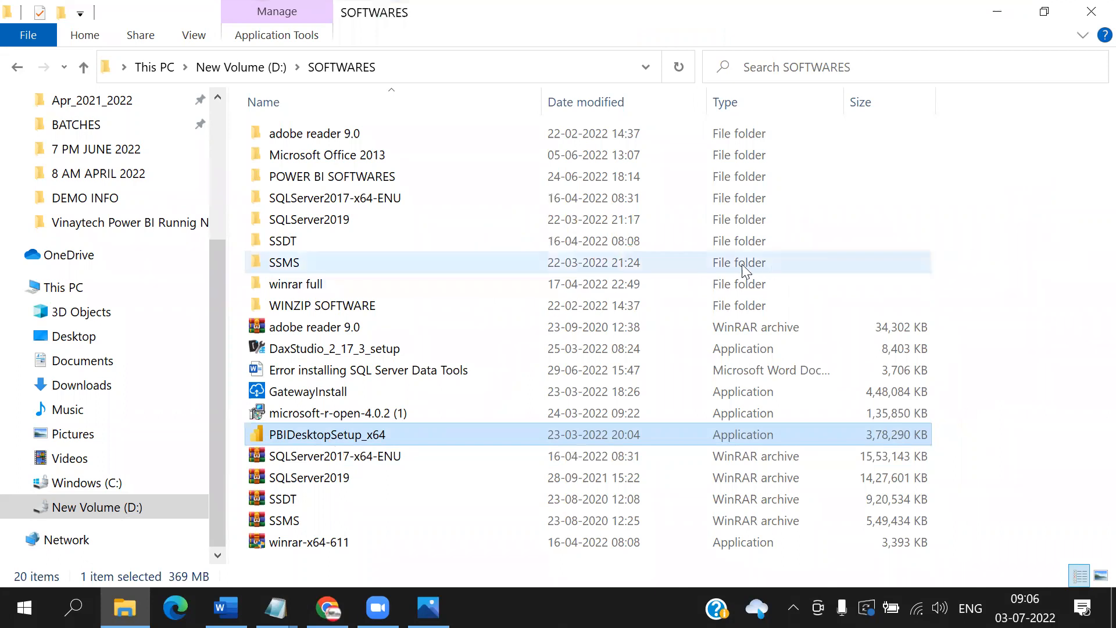
left_click(997, 11)
left_click(998, 11)
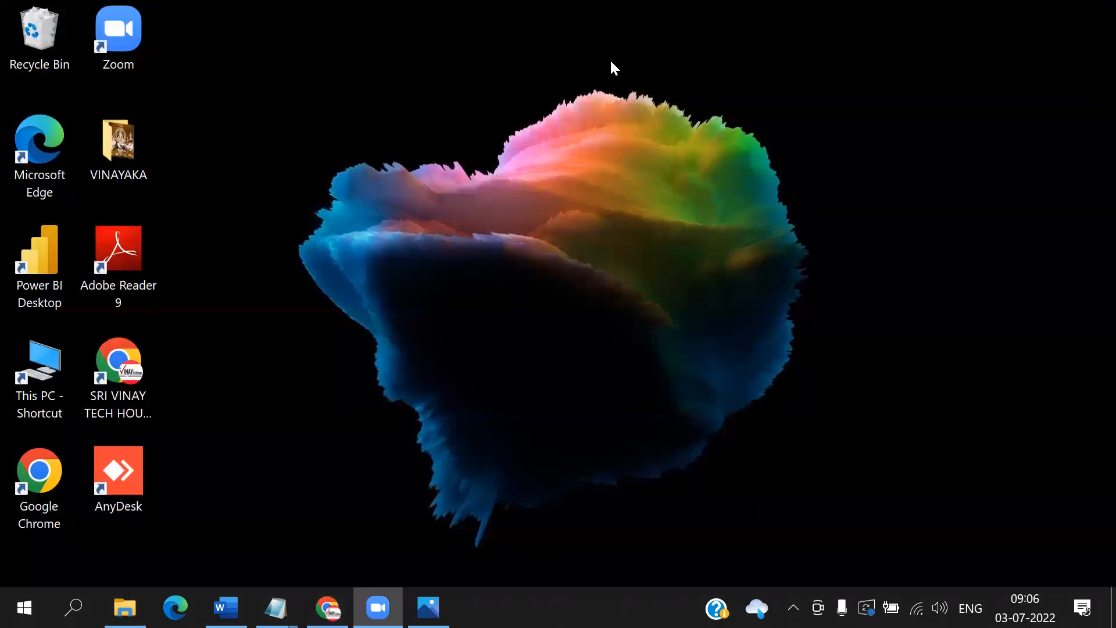
Launch Power BI Desktop from its desktop shortcut and reach the start screen
left_click(65, 292)
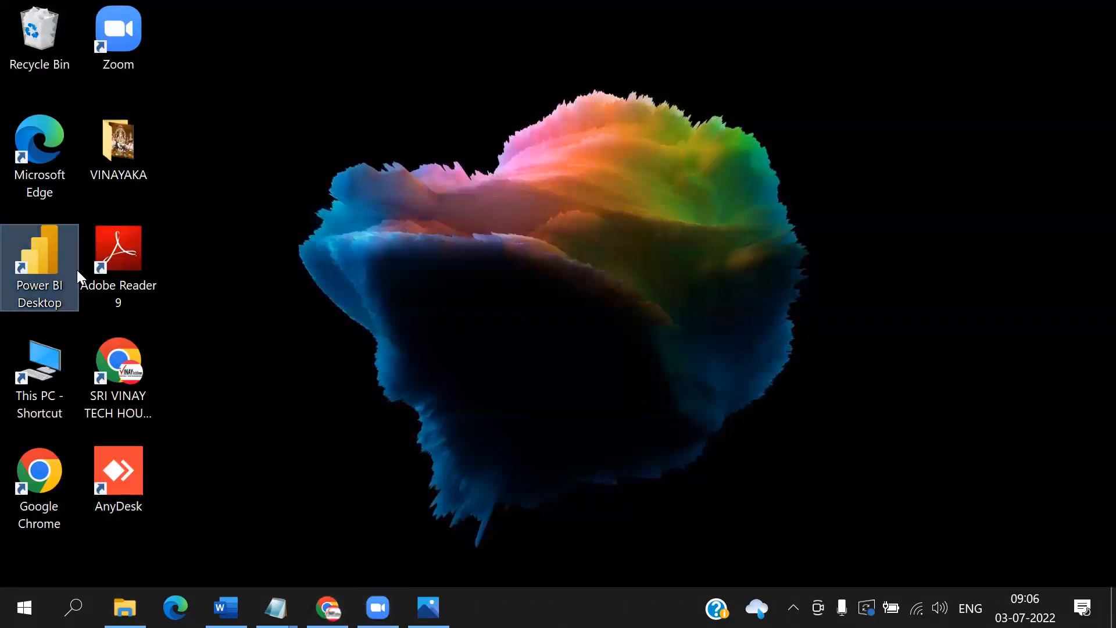
double_click(45, 286)
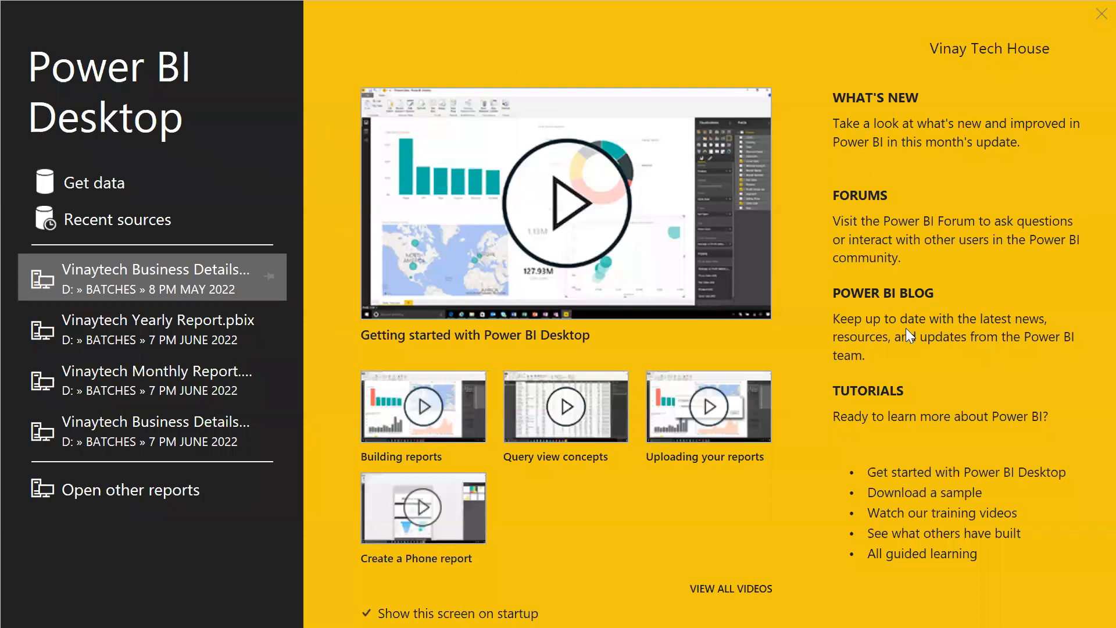
left_click(1100, 13)
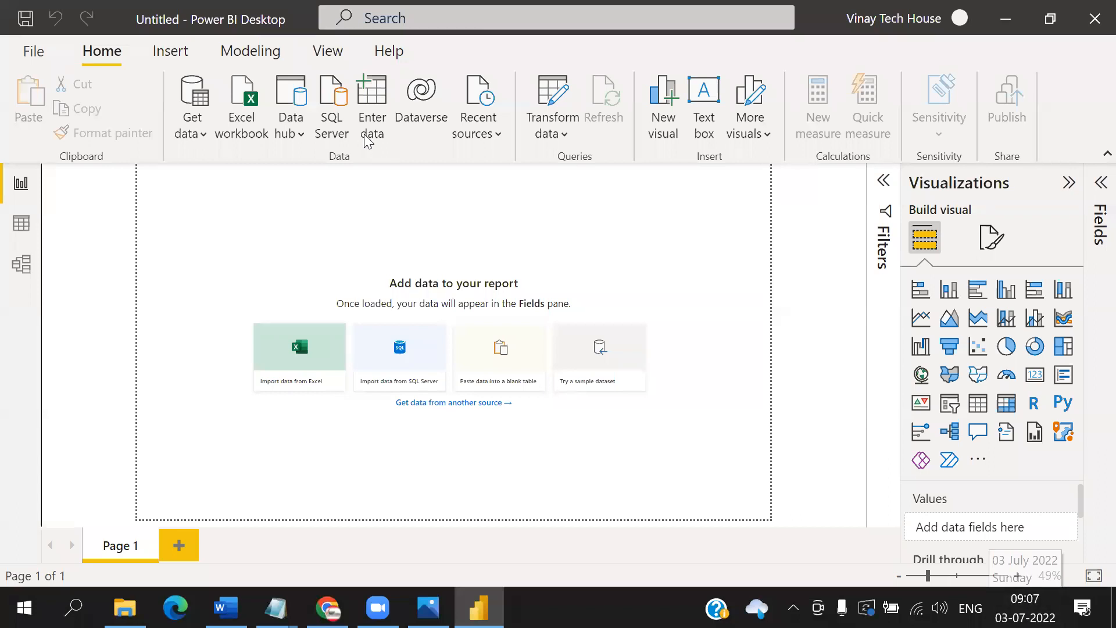
Add a note reading 'a) Color blind friendly interface' and 'b) SSBI component' on the canvas
left_click(171, 432)
type("a) Color blind f")
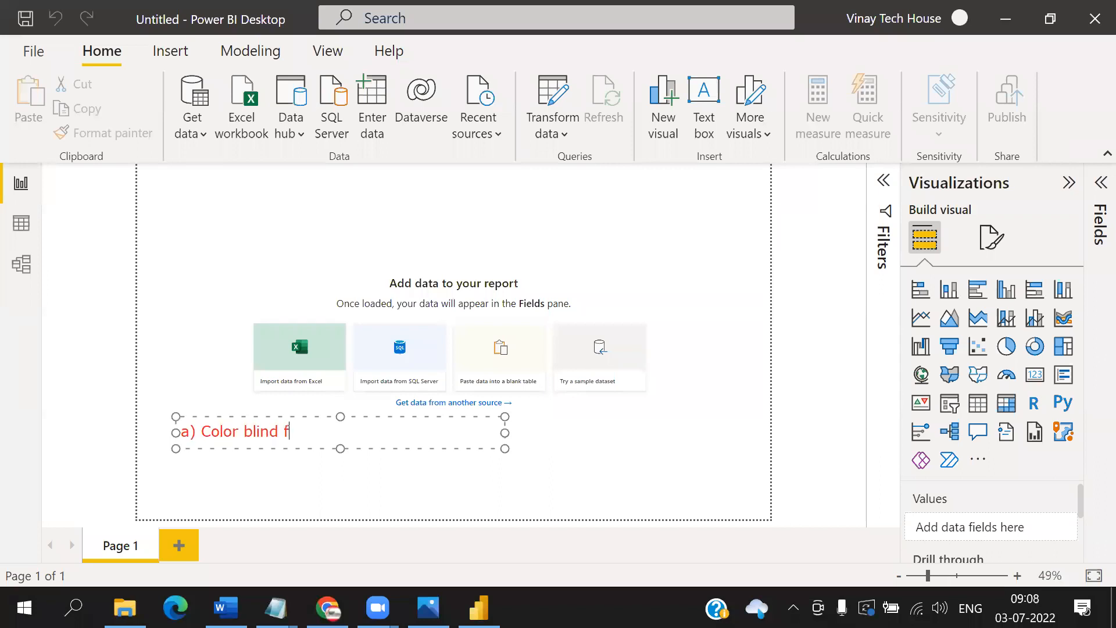
type("riendly interface")
key("Return")
type("b) ")
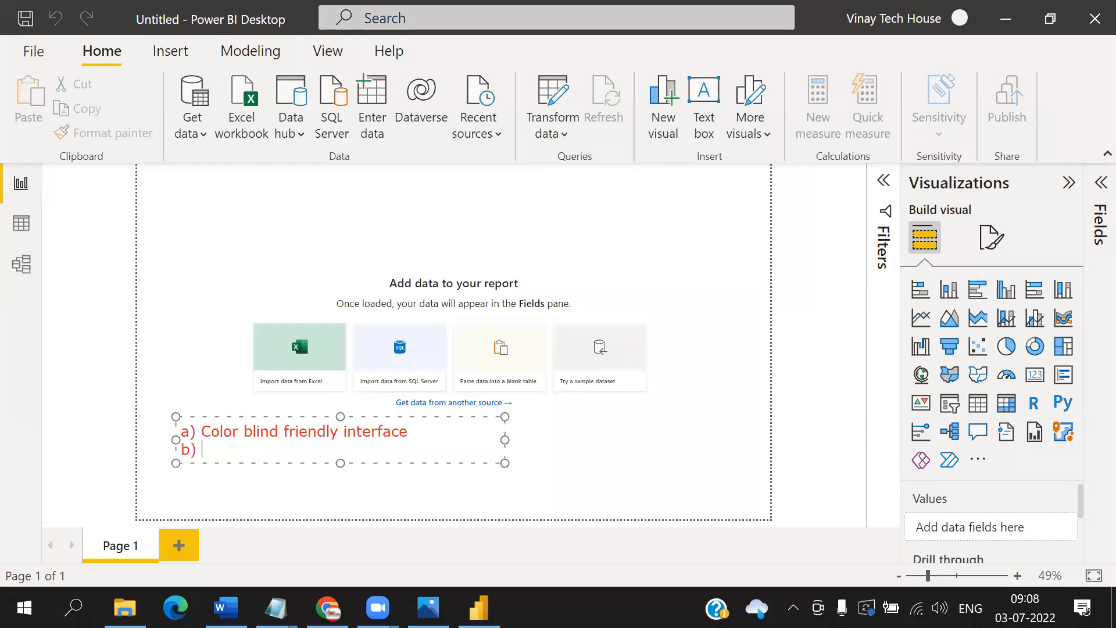
type("SSBI component")
Add the line 'Data-->Extract-->Transform-->Model->Secure-->Visual-->BI Data [Document]' and widen the note to fit
key("Return")
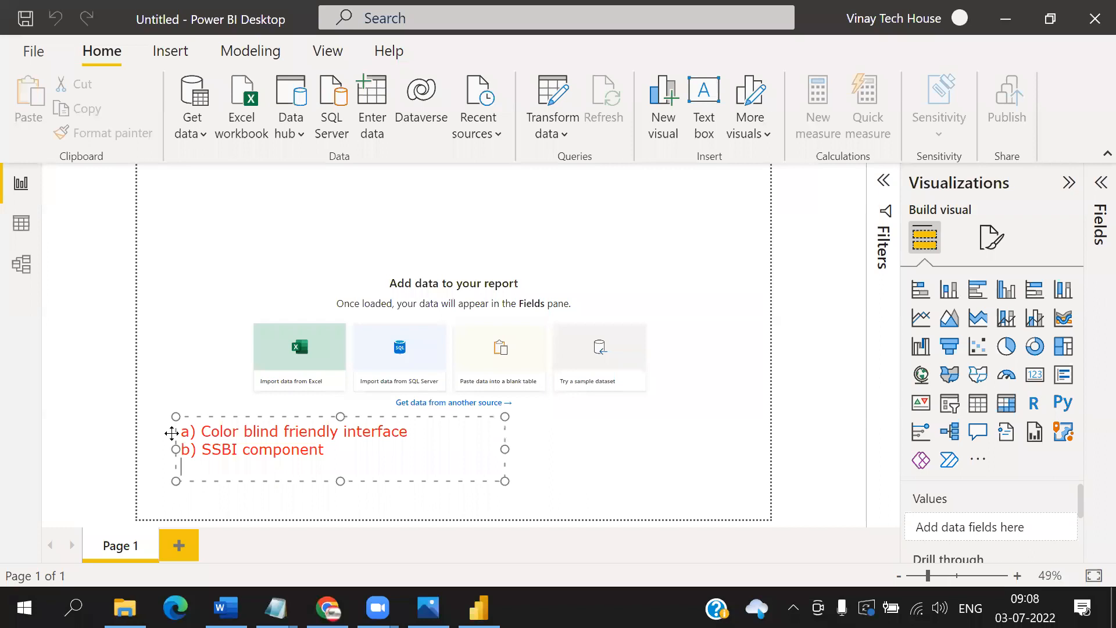
type("Data-->Extra")
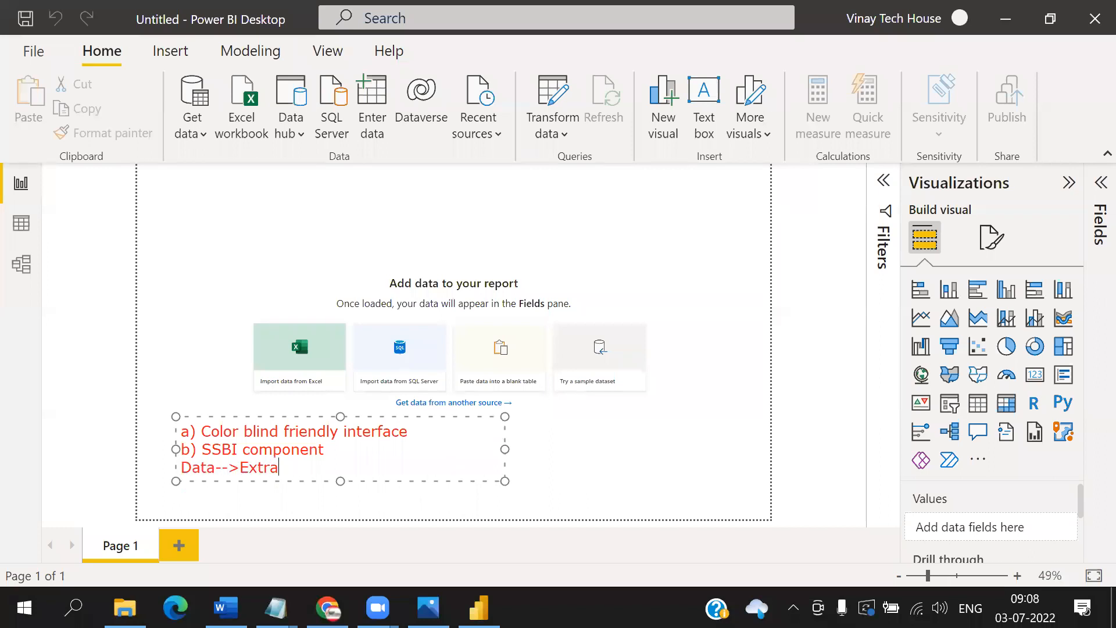
type("ct-->Transform-->Model-")
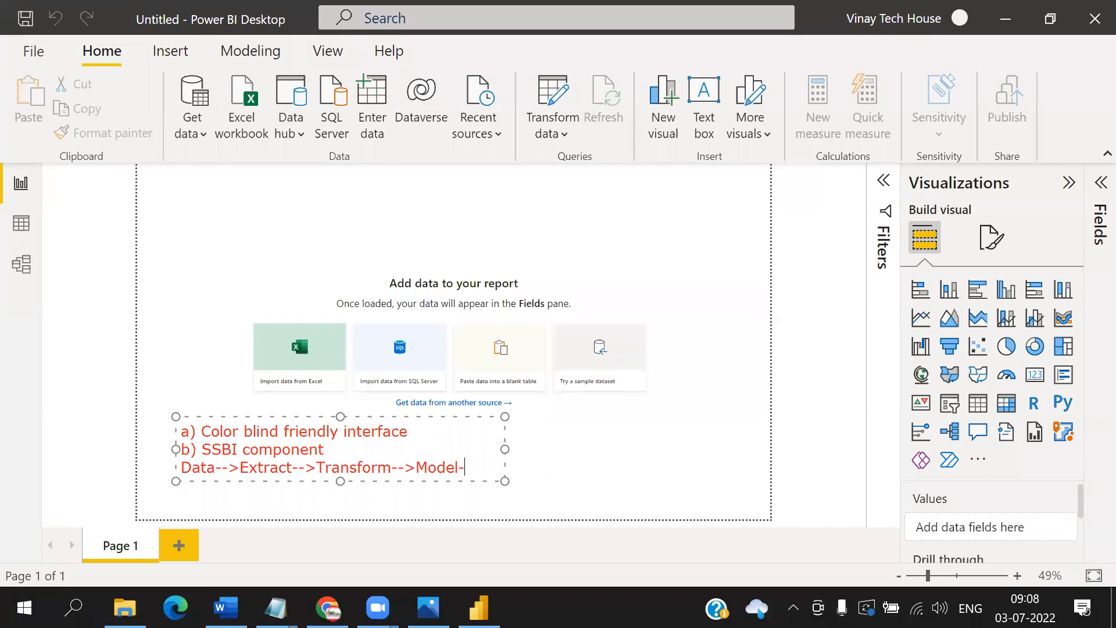
type(">Secure-->Visuali")
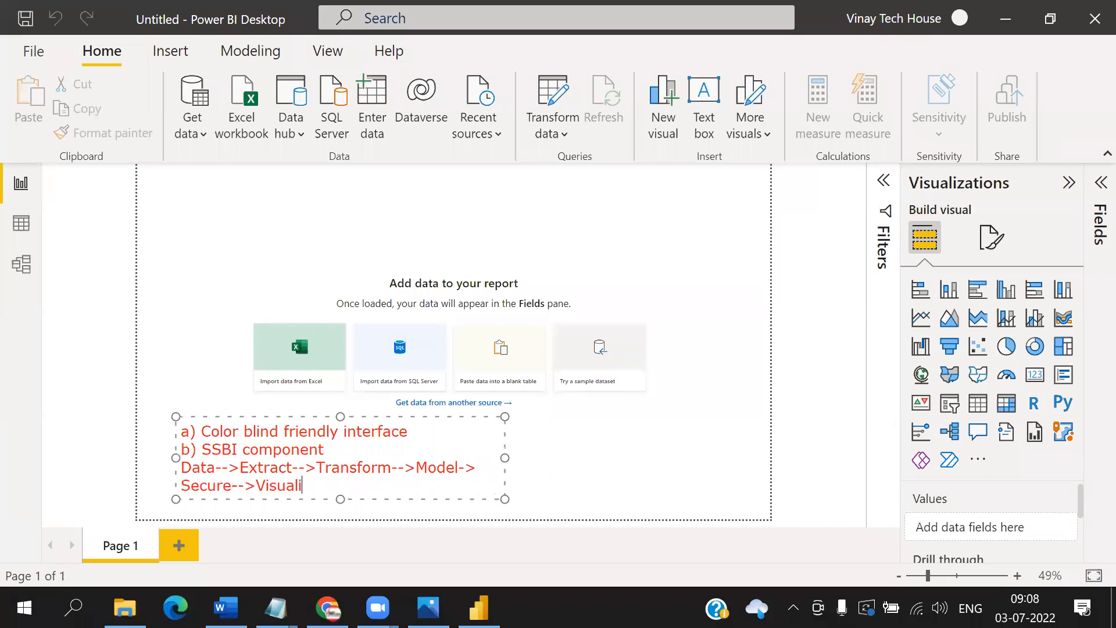
key("BackSpace")
type("-->Visual-->BI Data [Document]")
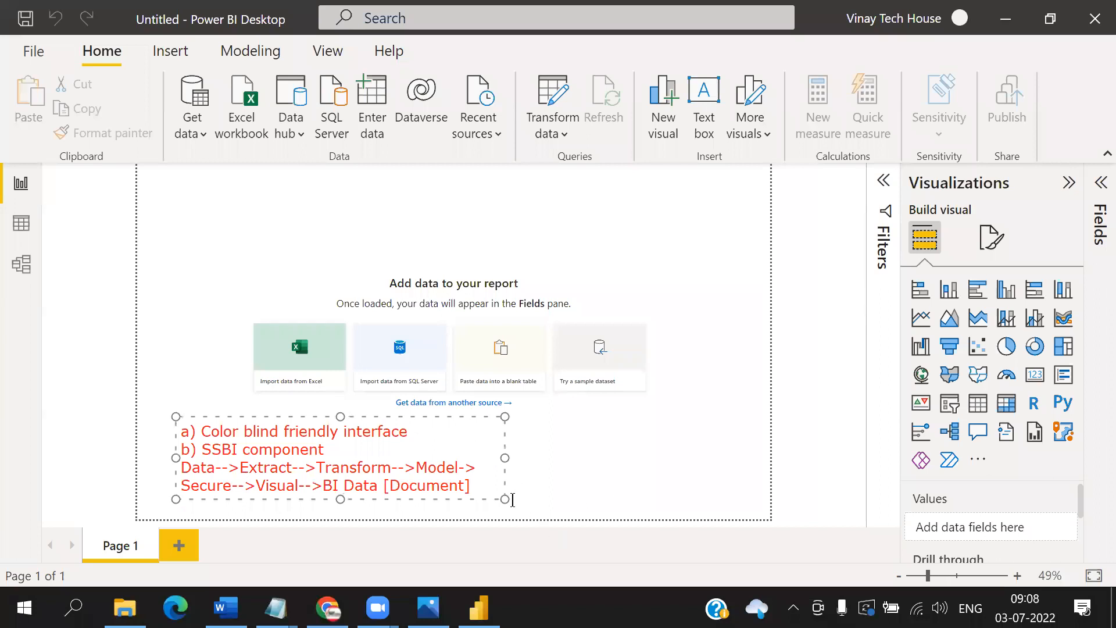
left_click_drag(663, 497, 875, 493)
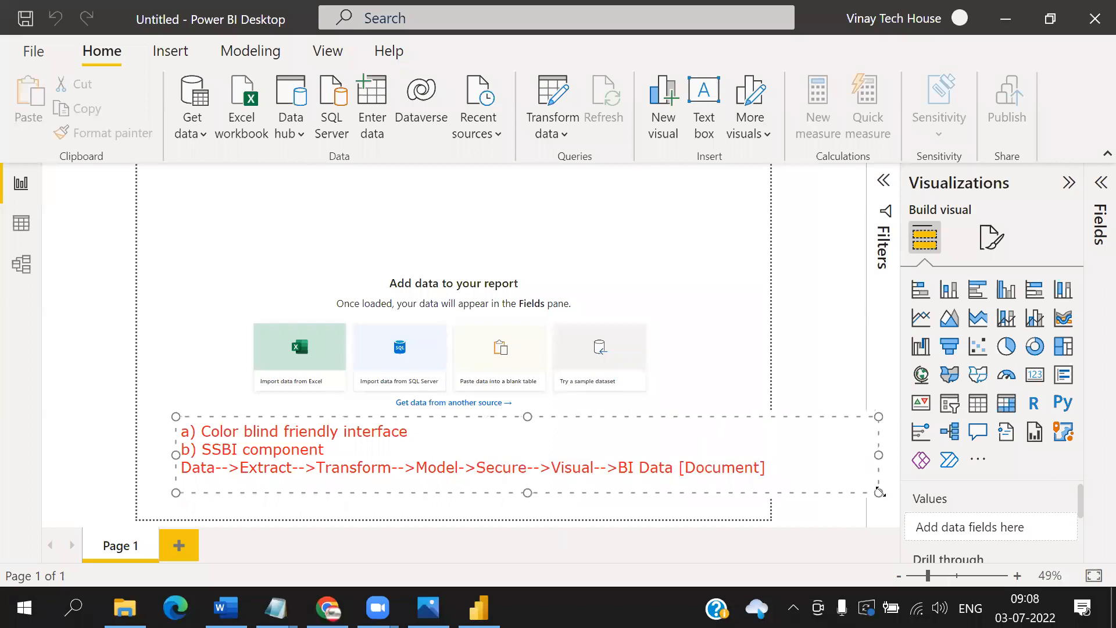
left_click(700, 306)
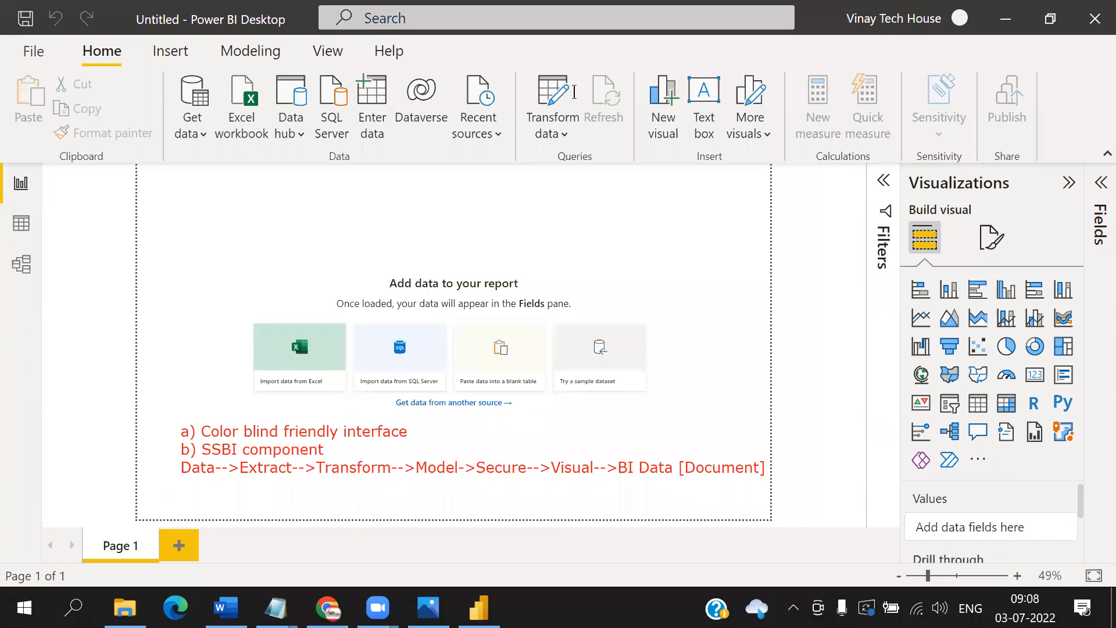
Number the pipeline stages and their matching Power BI features as steps 1 to 5
mouse_move(278, 477)
left_mouse_down()
mouse_move(276, 487)
mouse_move(436, 491)
mouse_move(427, 501)
left_mouse_up()
mouse_move(503, 472)
left_mouse_down()
mouse_move(511, 493)
mouse_move(565, 498)
mouse_move(610, 479)
mouse_move(648, 494)
left_mouse_up()
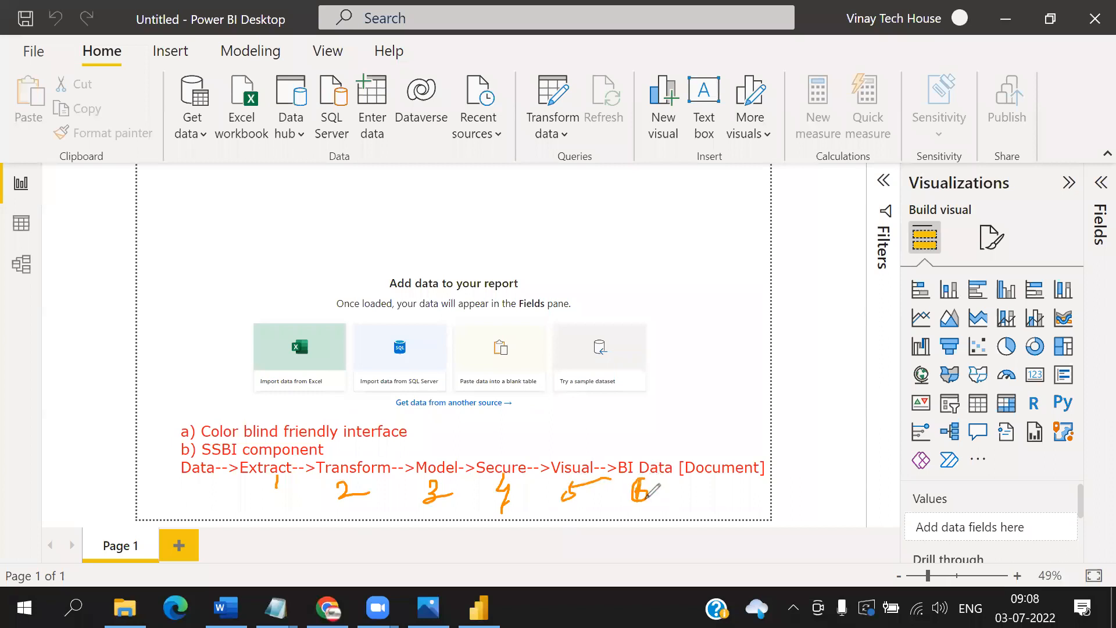
mouse_move(201, 140)
left_mouse_down()
mouse_move(198, 156)
mouse_move(212, 139)
left_mouse_up()
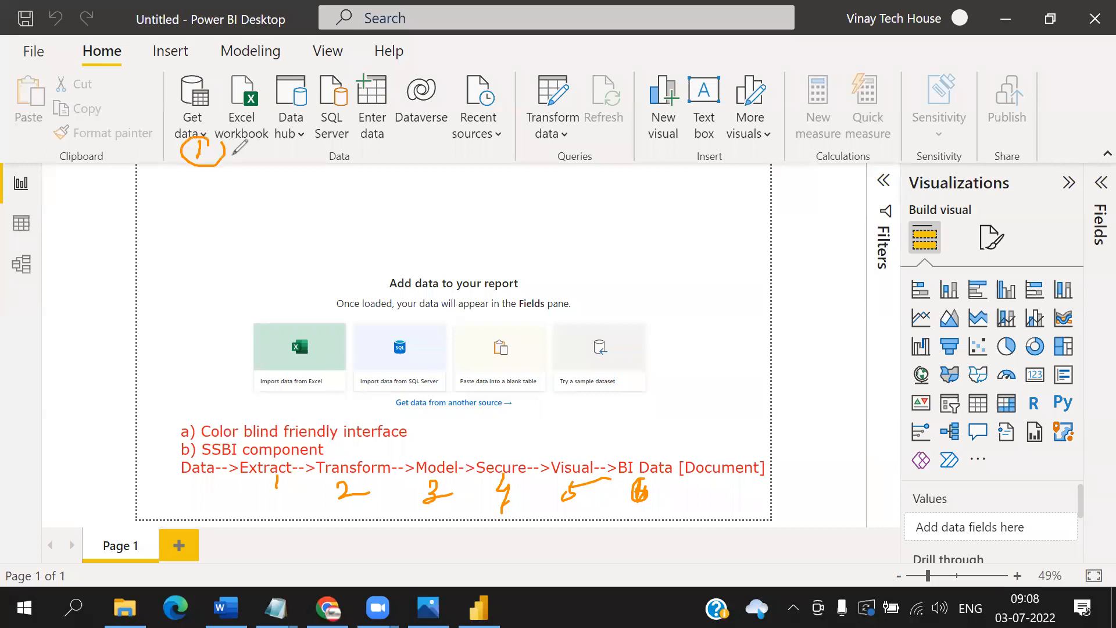
mouse_move(206, 149)
left_mouse_down()
mouse_move(184, 148)
mouse_move(217, 139)
left_mouse_up()
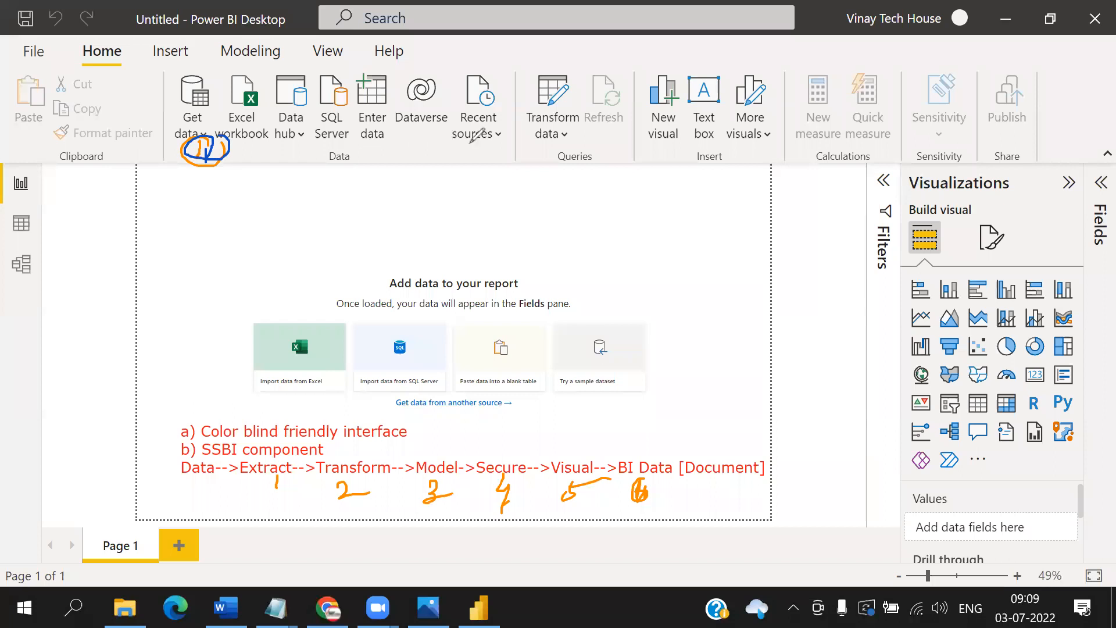
mouse_move(541, 129)
left_mouse_down()
mouse_move(542, 144)
mouse_move(535, 132)
mouse_move(572, 140)
mouse_move(526, 142)
left_mouse_up()
mouse_move(37, 276)
left_mouse_down()
mouse_move(32, 248)
mouse_move(53, 251)
left_mouse_up()
mouse_move(248, 77)
left_mouse_down()
mouse_move(272, 95)
mouse_move(280, 61)
left_mouse_up()
mouse_move(187, 188)
left_mouse_down()
mouse_move(182, 216)
mouse_move(188, 185)
left_mouse_up()
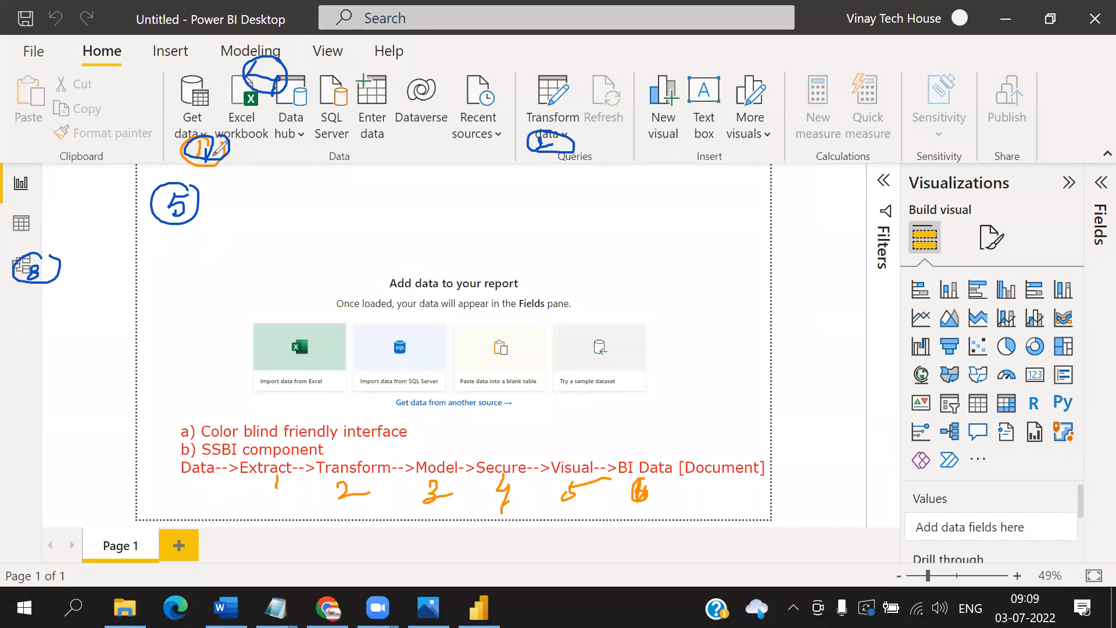
Tick off the import and transform steps and cross out the circled 8 and workbook marks
mouse_move(164, 106)
left_mouse_down()
mouse_move(172, 122)
mouse_move(277, 77)
left_mouse_up()
mouse_move(578, 110)
left_mouse_down()
mouse_move(601, 120)
mouse_move(663, 86)
left_mouse_up()
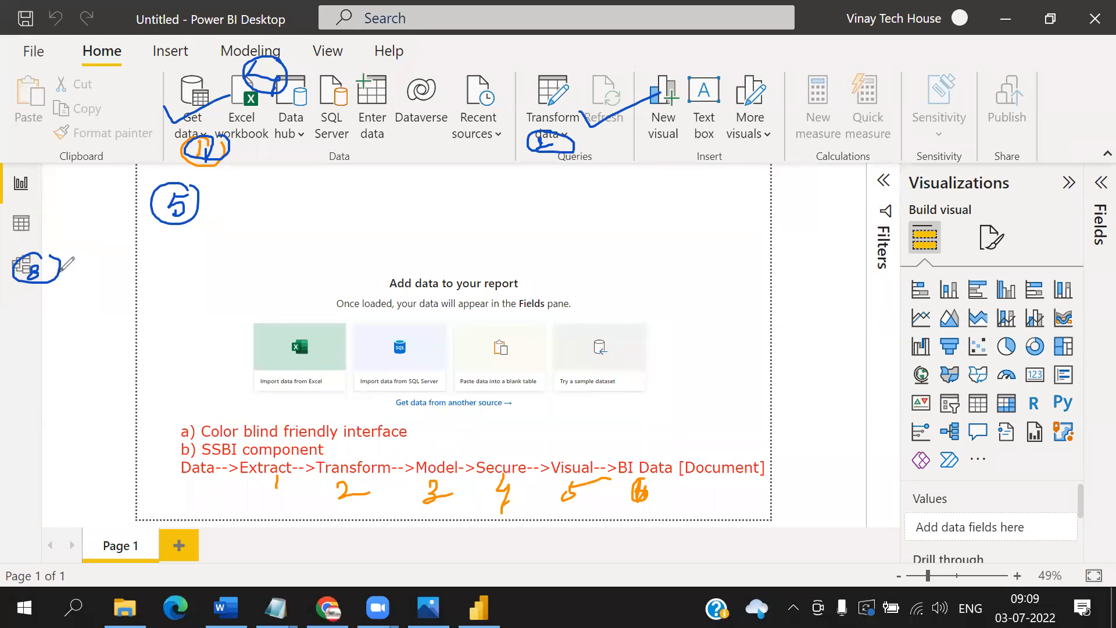
mouse_move(21, 301)
left_mouse_down()
mouse_move(29, 313)
mouse_move(74, 287)
left_mouse_up()
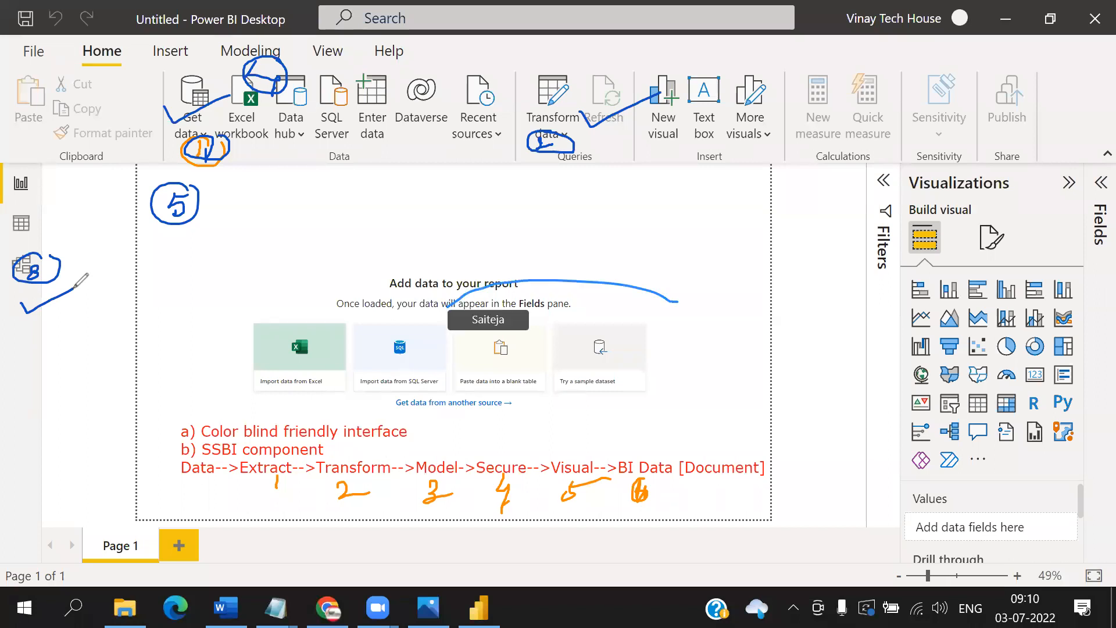
left_click_drag(6, 254, 106, 316)
left_click_drag(89, 244, 21, 314)
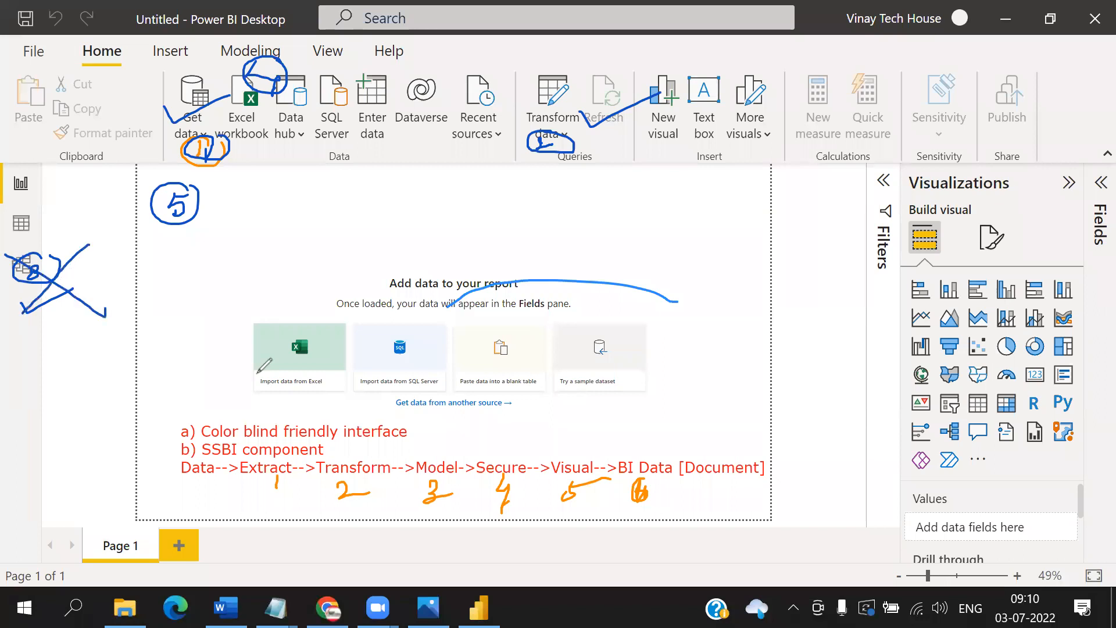
left_click_drag(225, 46, 308, 95)
left_click_drag(299, 49, 212, 105)
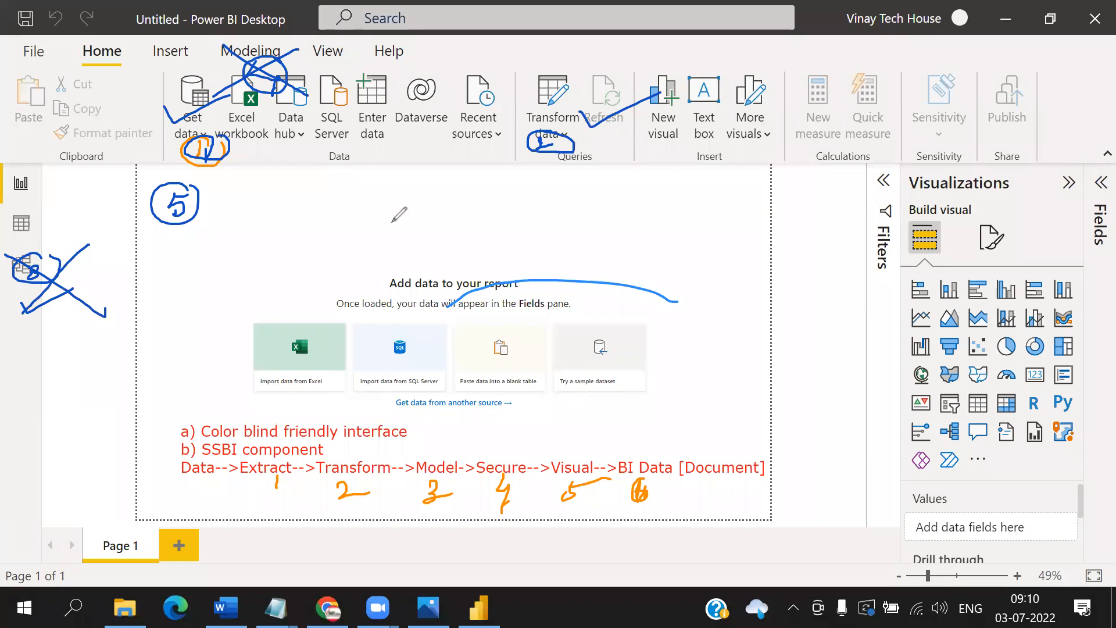
Draw arrows from the visuals toward the canvas, then clear all drawings
left_click_drag(200, 218, 329, 206)
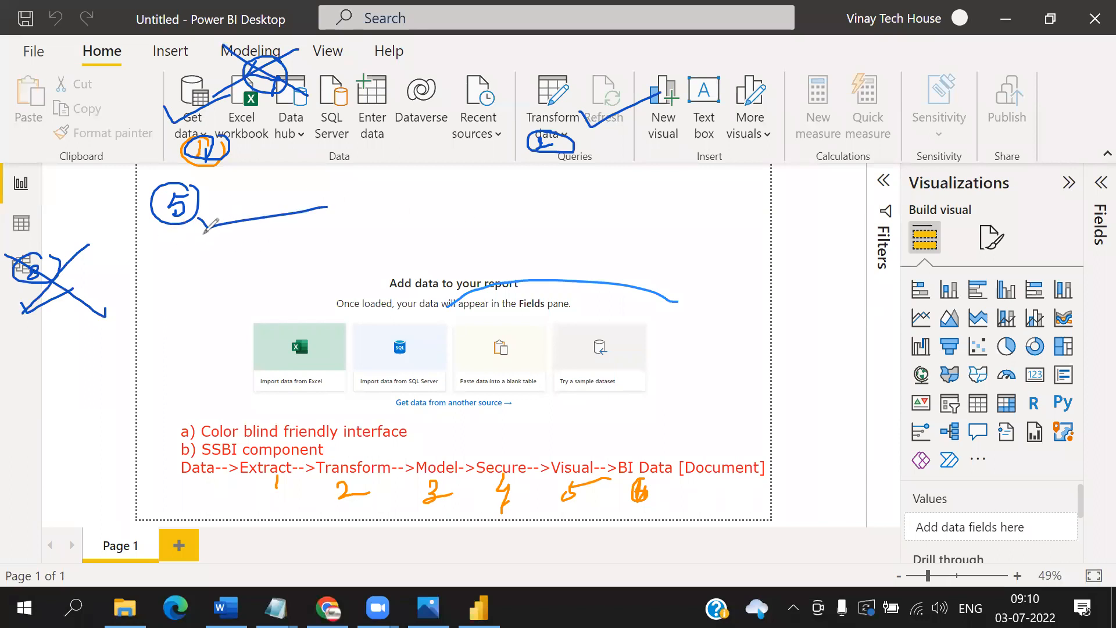
mouse_move(952, 316)
left_mouse_down()
mouse_move(506, 208)
mouse_move(604, 247)
left_mouse_up()
mouse_move(1099, 386)
left_mouse_down()
mouse_move(633, 313)
mouse_move(581, 321)
left_mouse_up()
left_click_drag(623, 272, 607, 358)
mouse_move(451, 173)
left_mouse_down()
mouse_move(397, 155)
mouse_move(543, 314)
mouse_move(451, 173)
mouse_move(372, 182)
left_mouse_up()
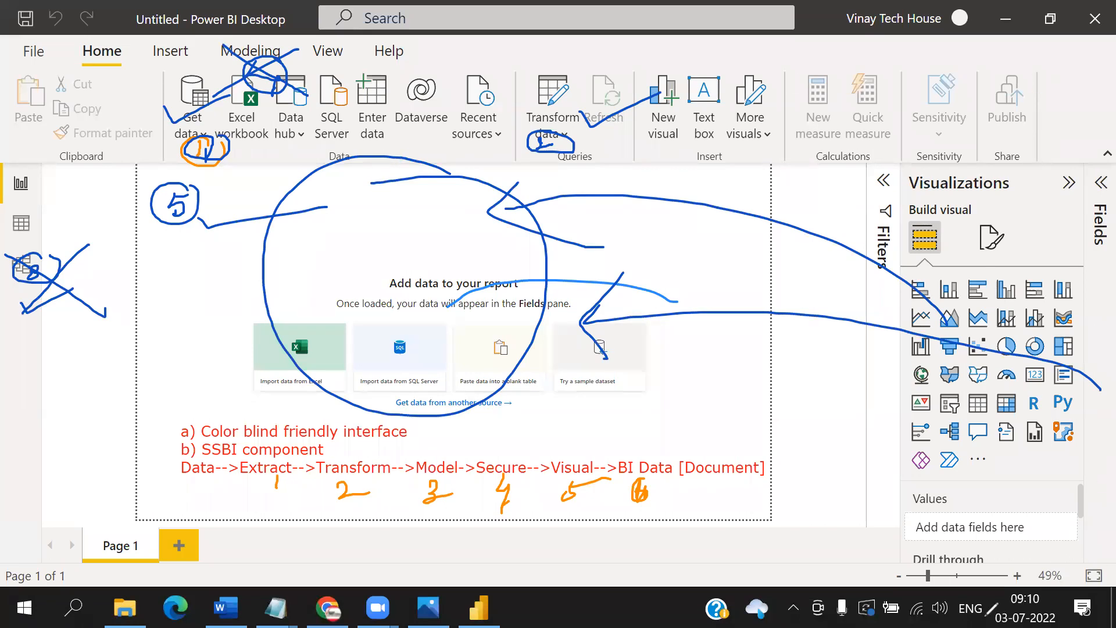
left_click(960, 57)
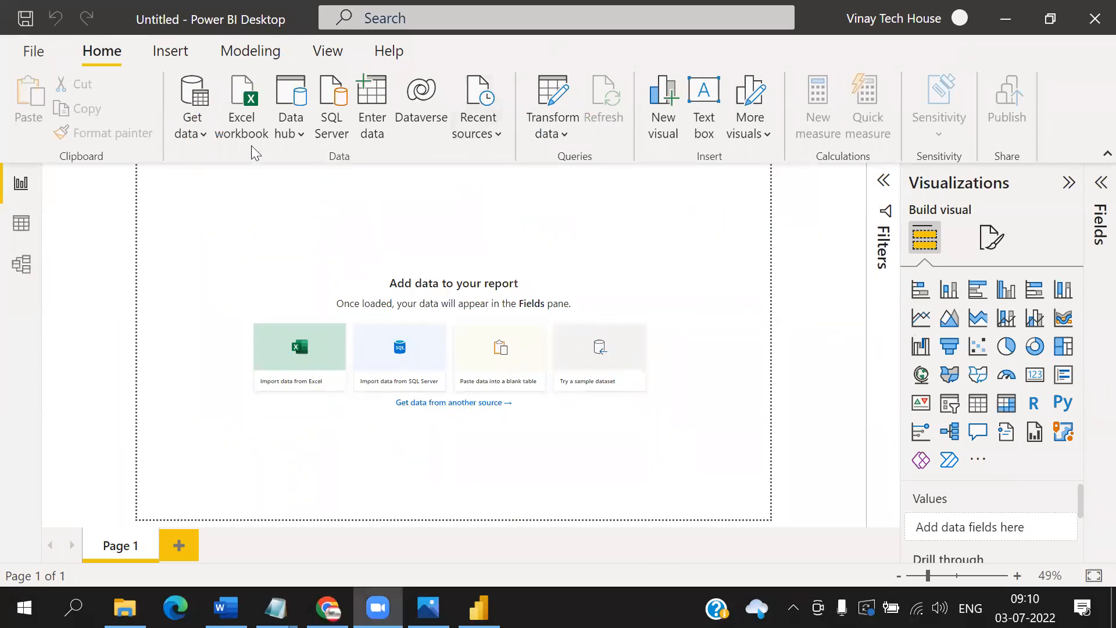
From the Get data list, choose Excel workbook as the data source
left_click(194, 136)
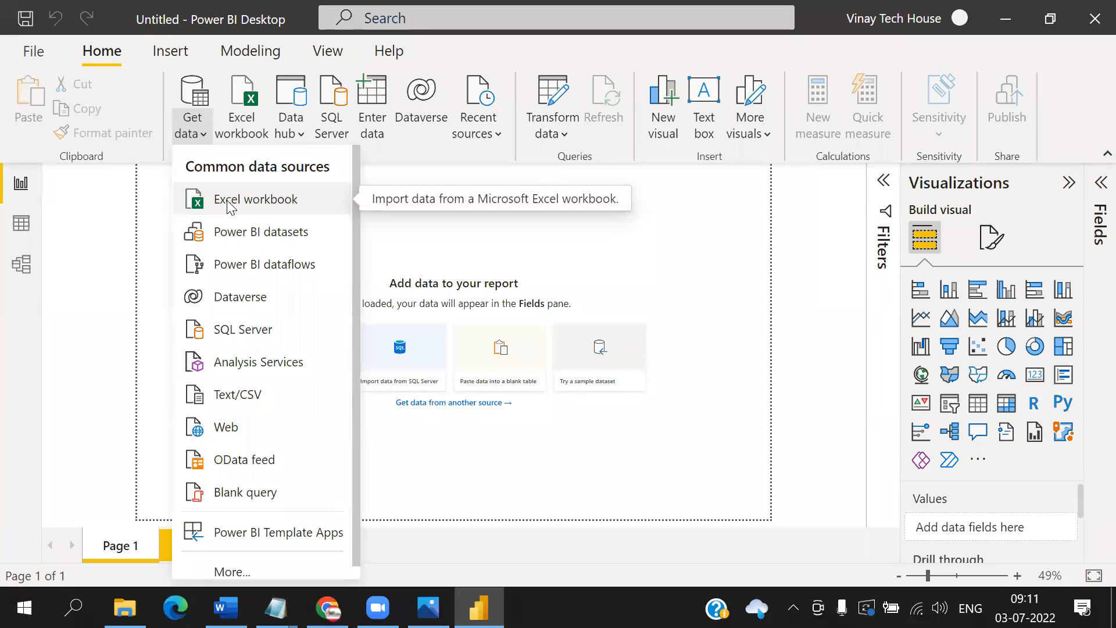
left_click(227, 200)
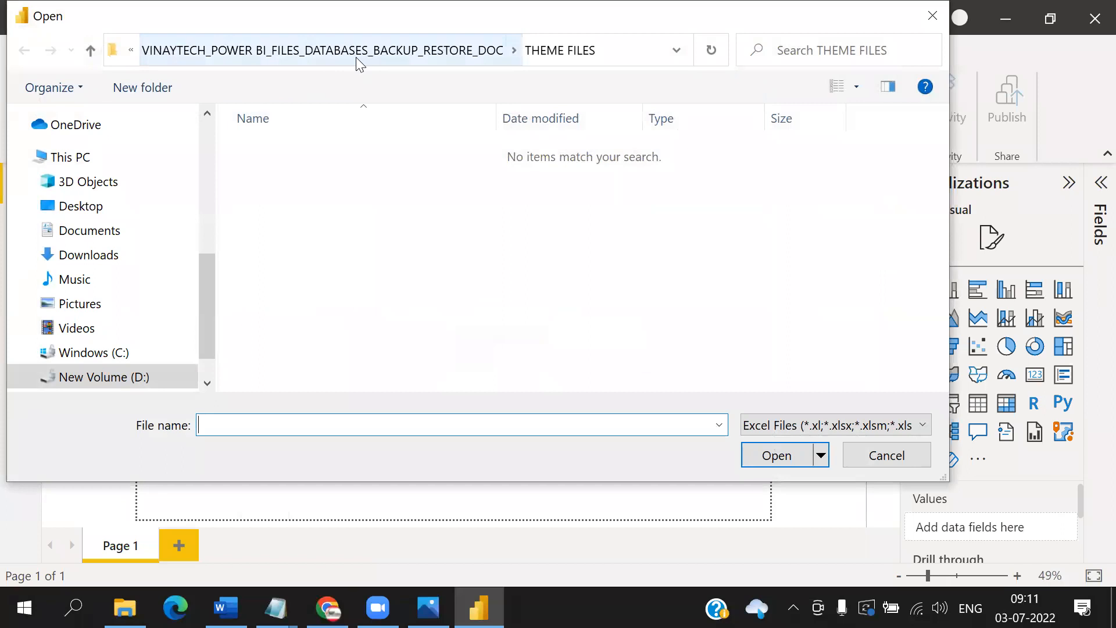
Browse to the GENERAL FILES FOR PRACTICE folder and open Family_Expenses.xlsx
left_click(355, 57)
double_click(334, 237)
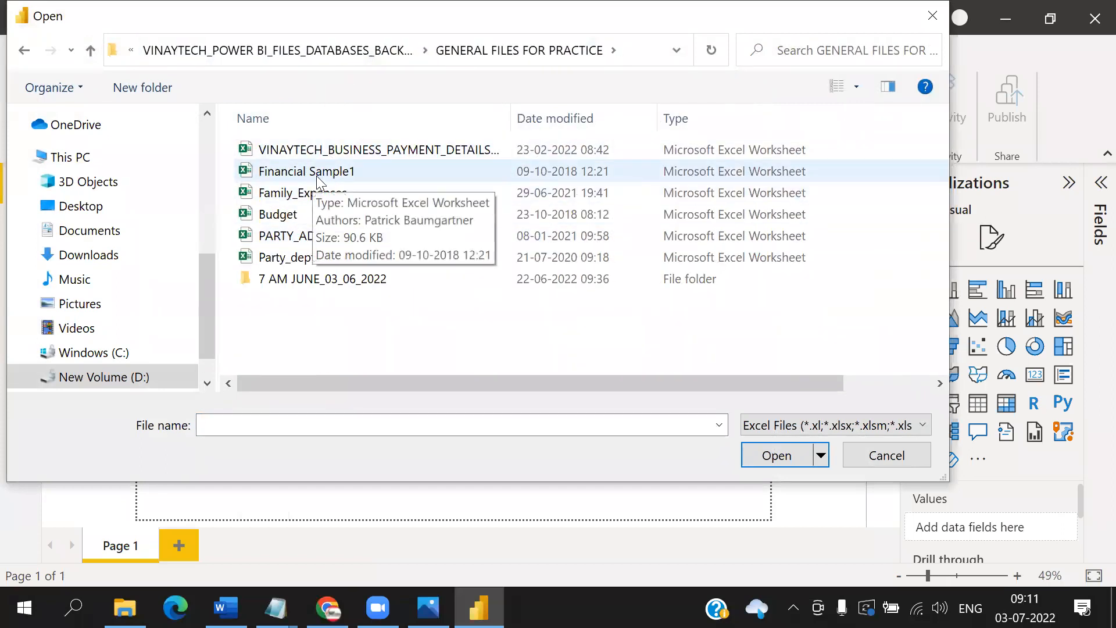
double_click(319, 196)
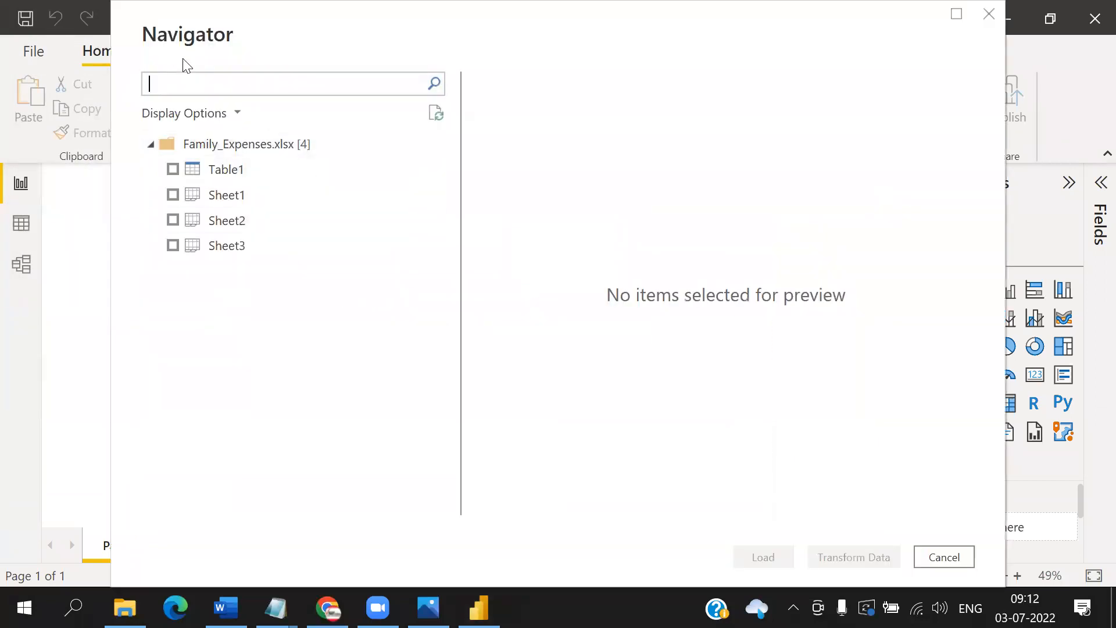
Tick Table1 in the Navigator to preview it, then load it
left_click(172, 170)
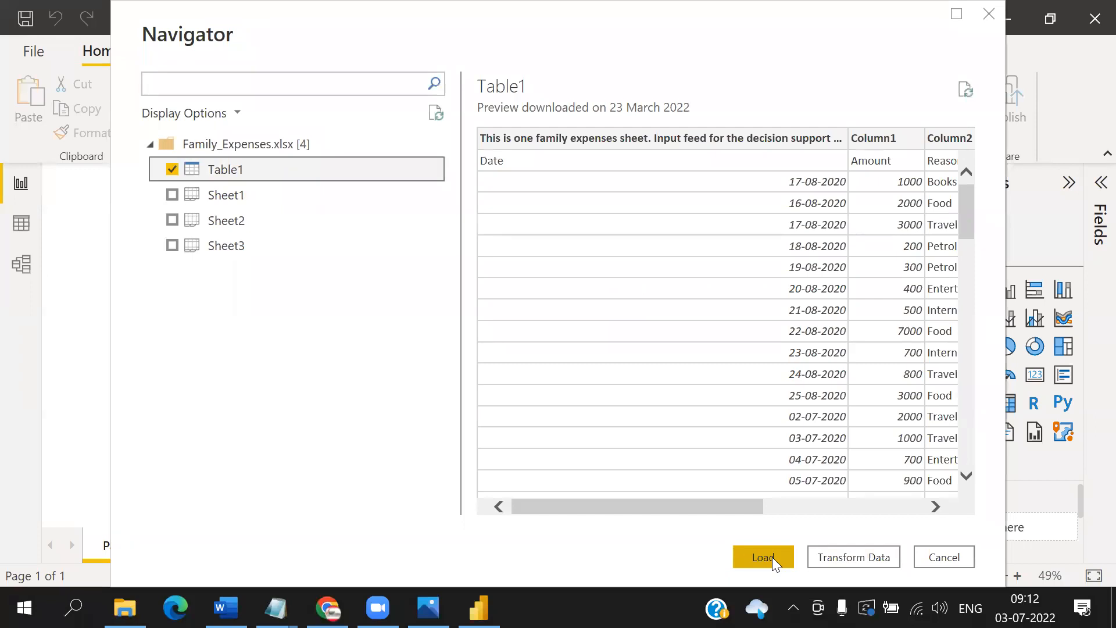
left_click(772, 556)
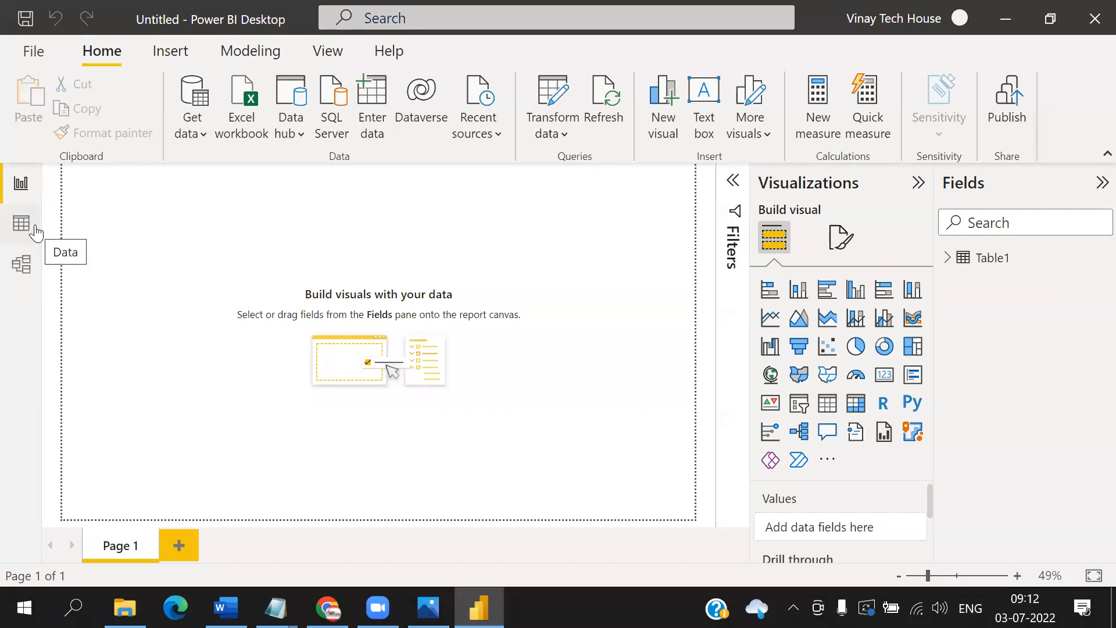
mouse_move(1102, 186)
left_mouse_down()
mouse_move(878, 279)
mouse_move(1107, 174)
mouse_move(1066, 143)
left_mouse_up()
mouse_move(928, 278)
left_mouse_down()
mouse_move(326, 233)
mouse_move(73, 229)
left_mouse_up()
mouse_move(206, 118)
left_mouse_down()
mouse_move(407, 152)
mouse_move(900, 60)
mouse_move(957, 136)
mouse_move(1013, 99)
left_mouse_up()
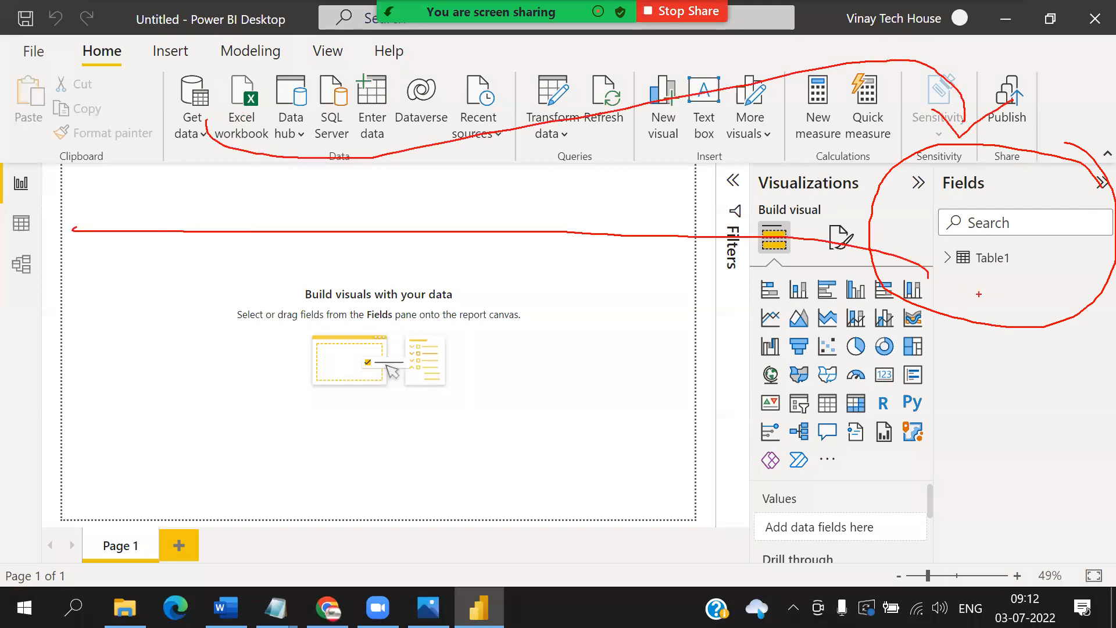
left_click_drag(97, 209, 76, 223)
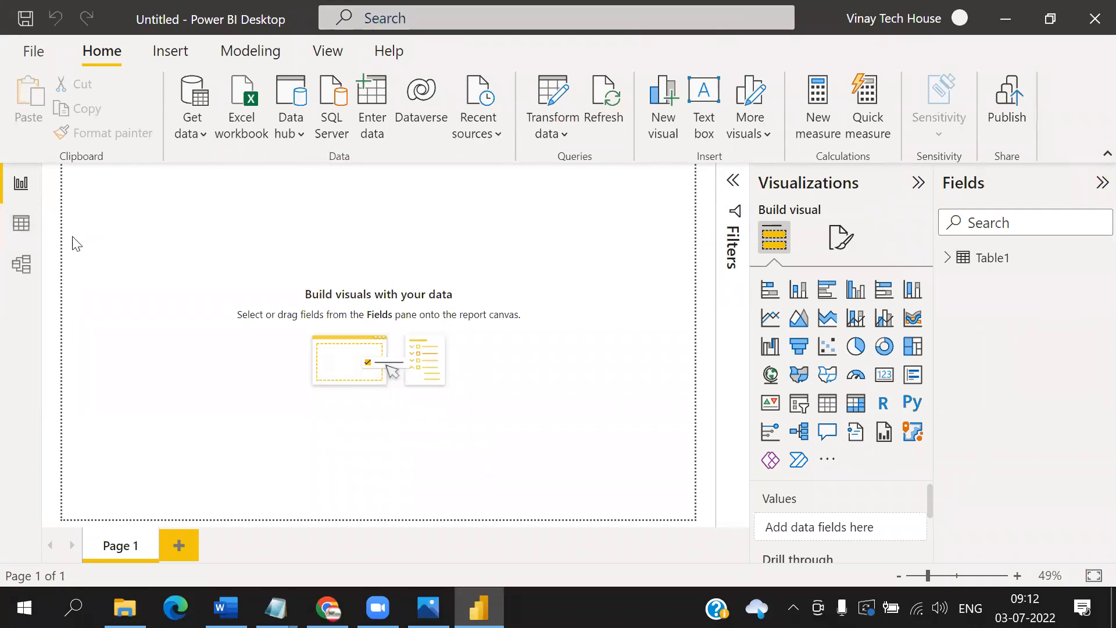
left_click(8, 228)
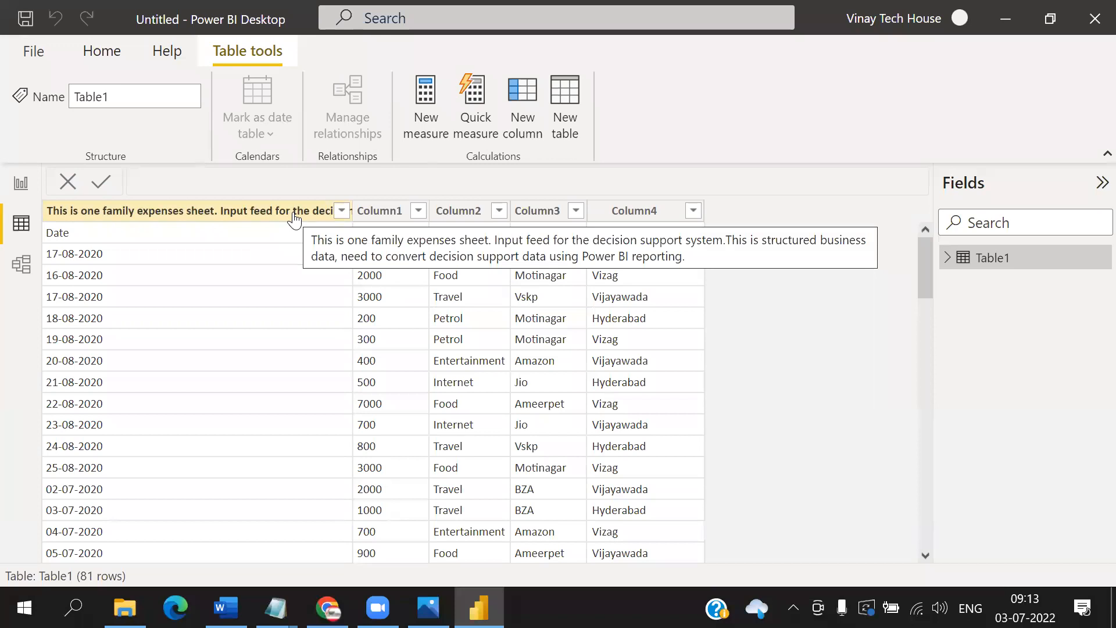
On the Home ribbon, open the Transform data dropdown
left_click(103, 53)
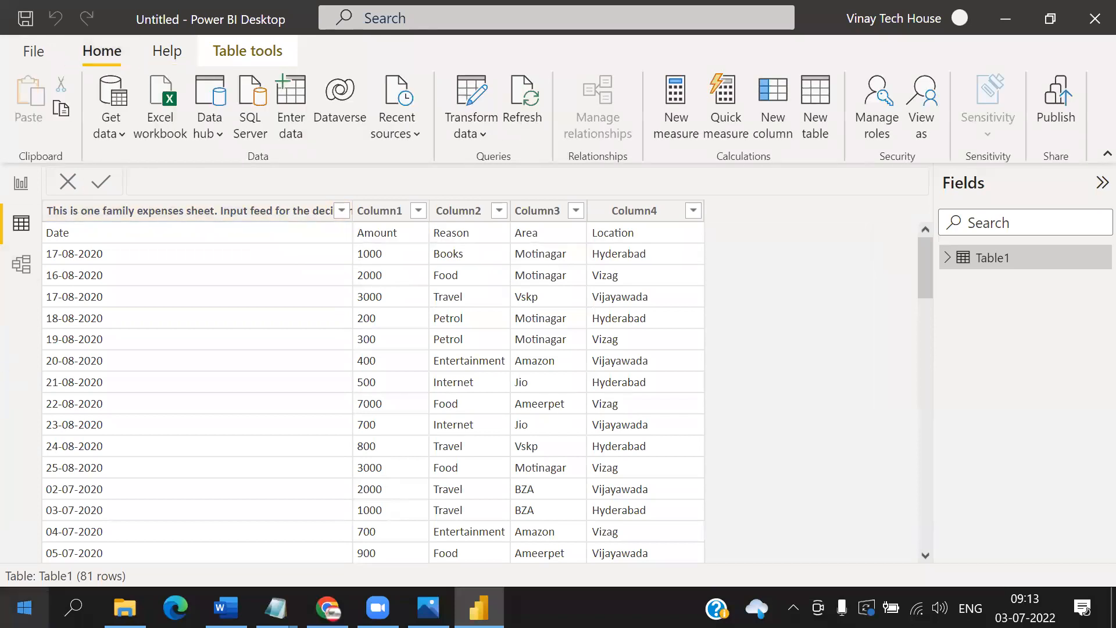
left_click(481, 134)
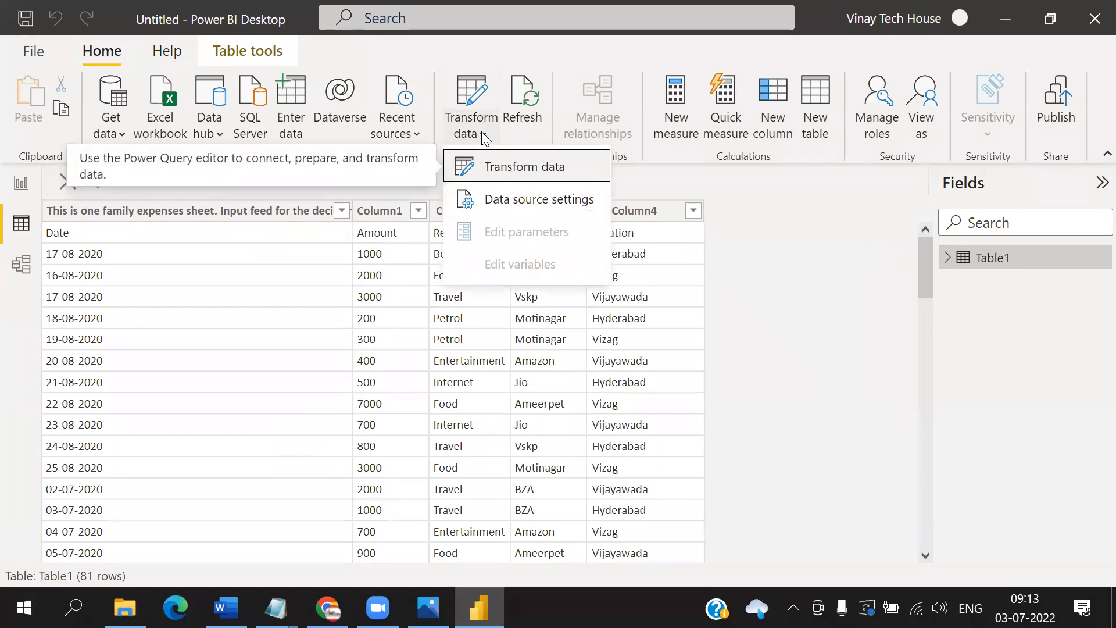
Open Power Query Editor on Table1 and re-maximize its window after moving it
left_click(542, 172)
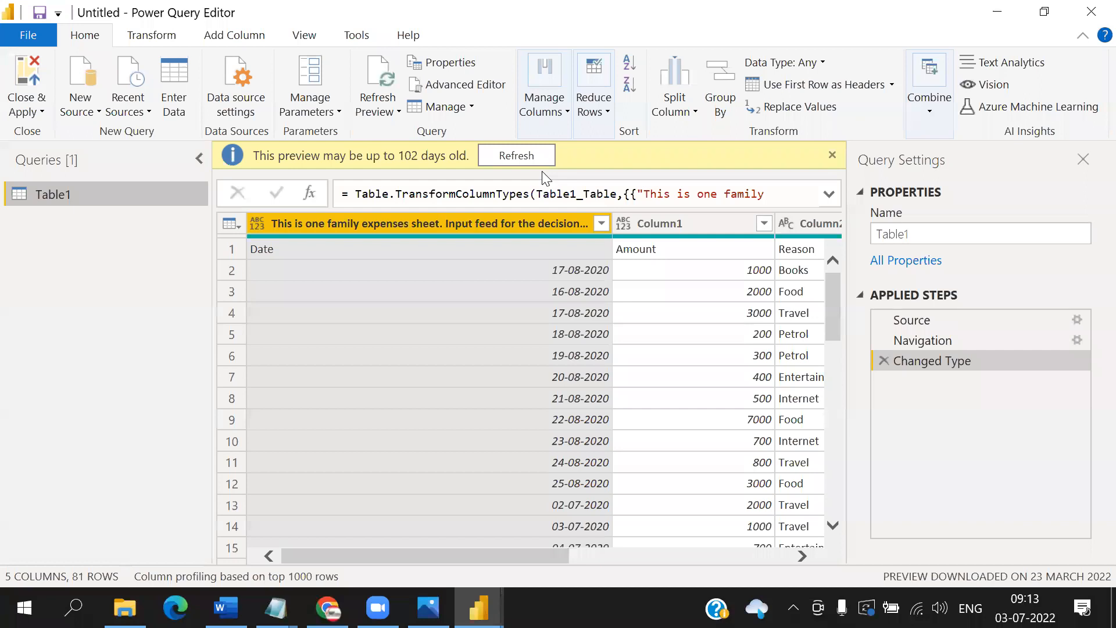
left_click(1044, 12)
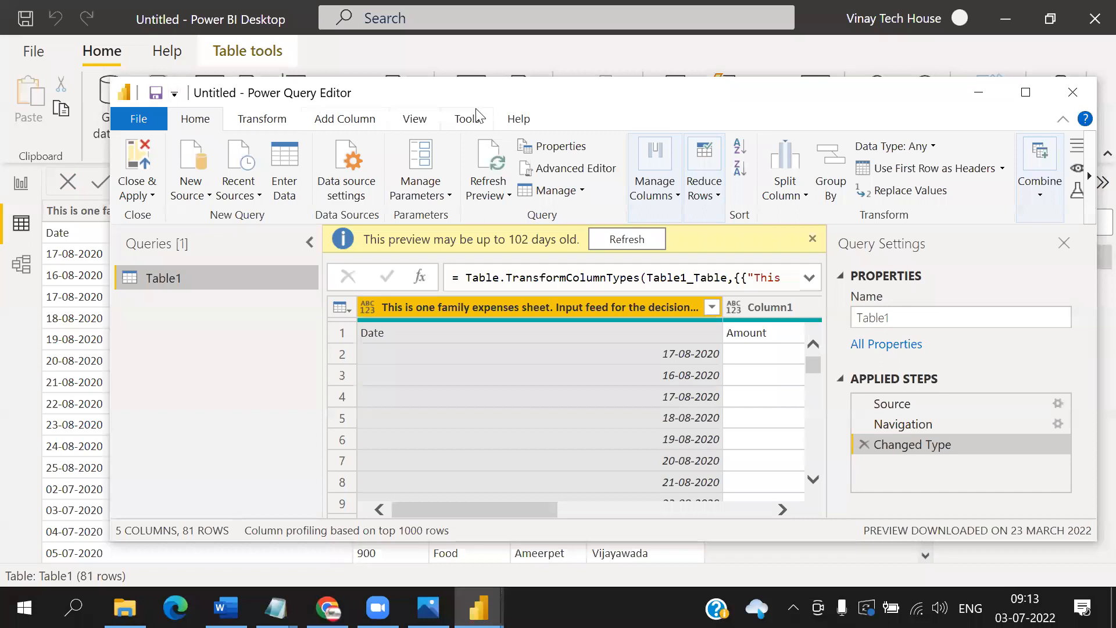
left_click_drag(540, 104, 516, 277)
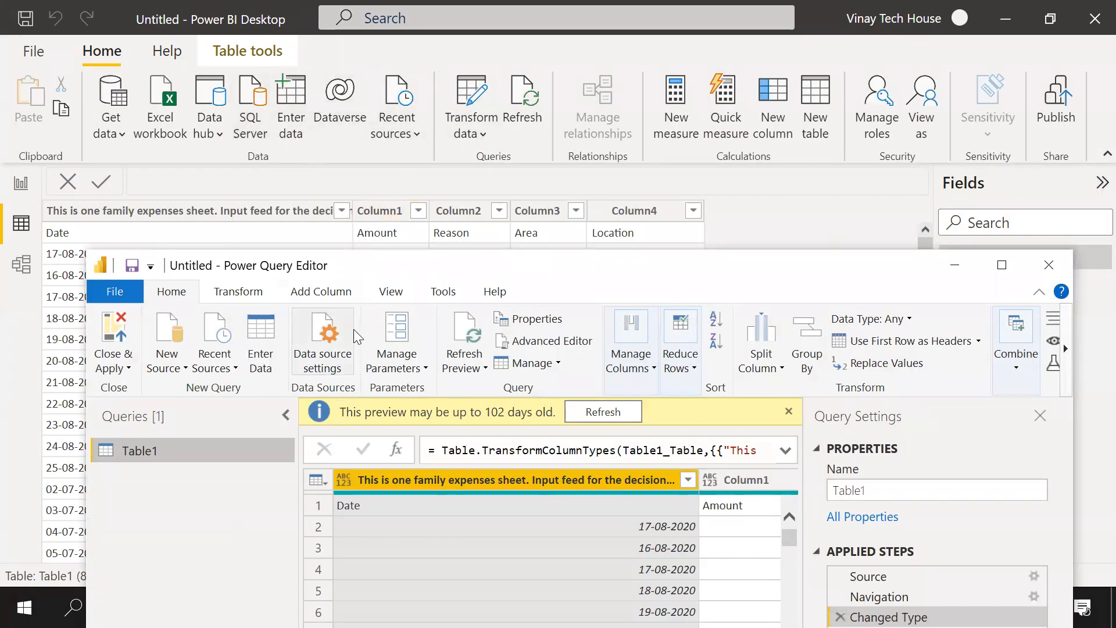
double_click(697, 268)
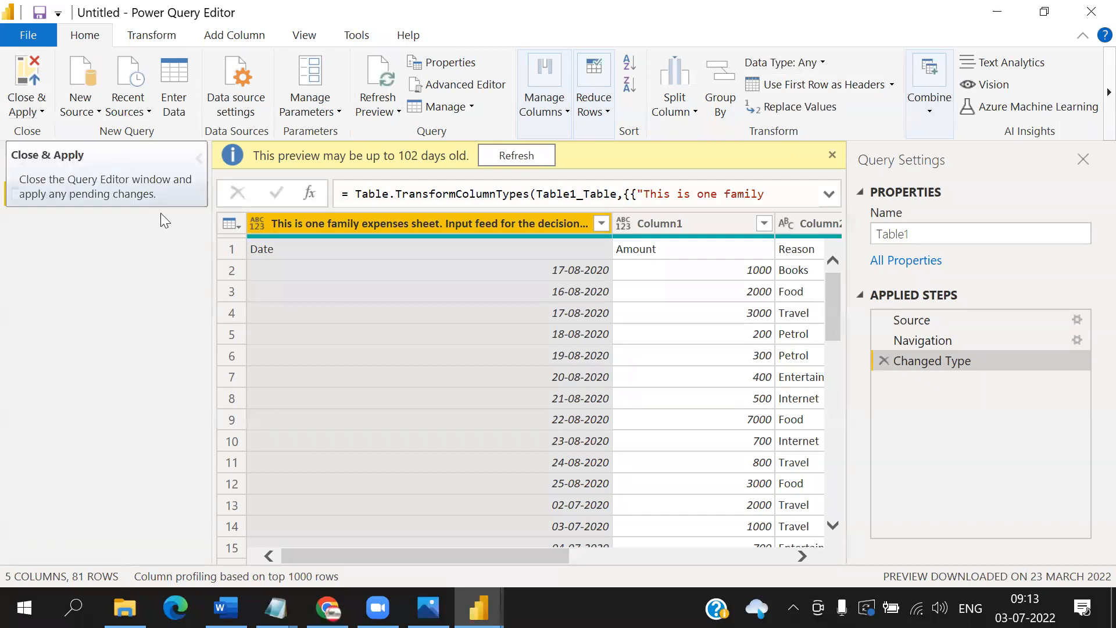
Apply Use First Row as Headers to Table1, giving Date, Amount, Reason and Area columns
left_click(229, 222)
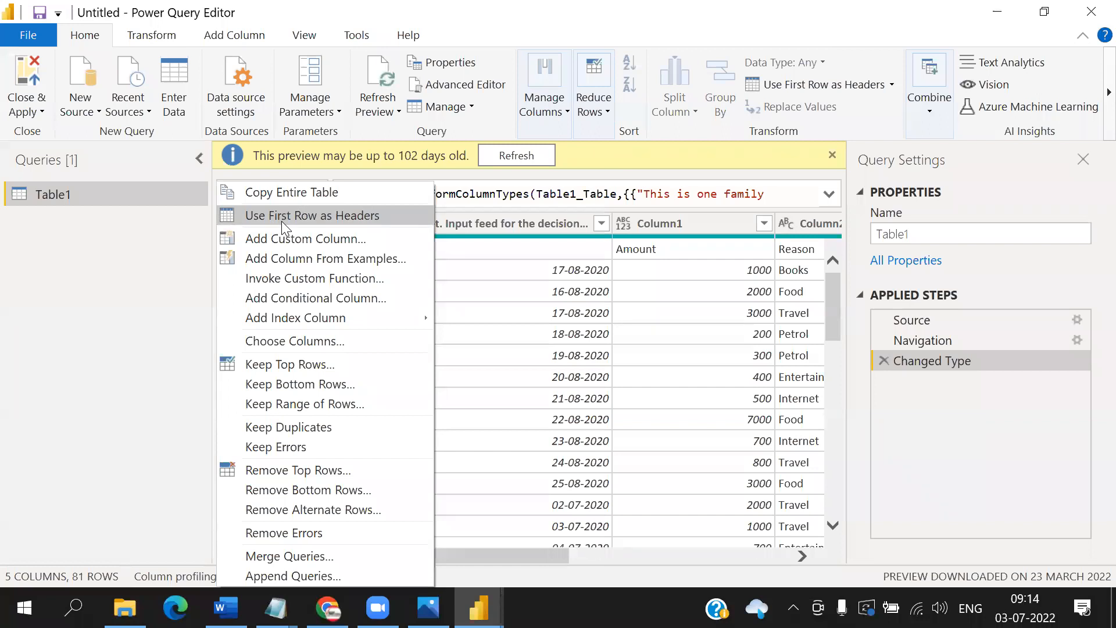
left_click(136, 248)
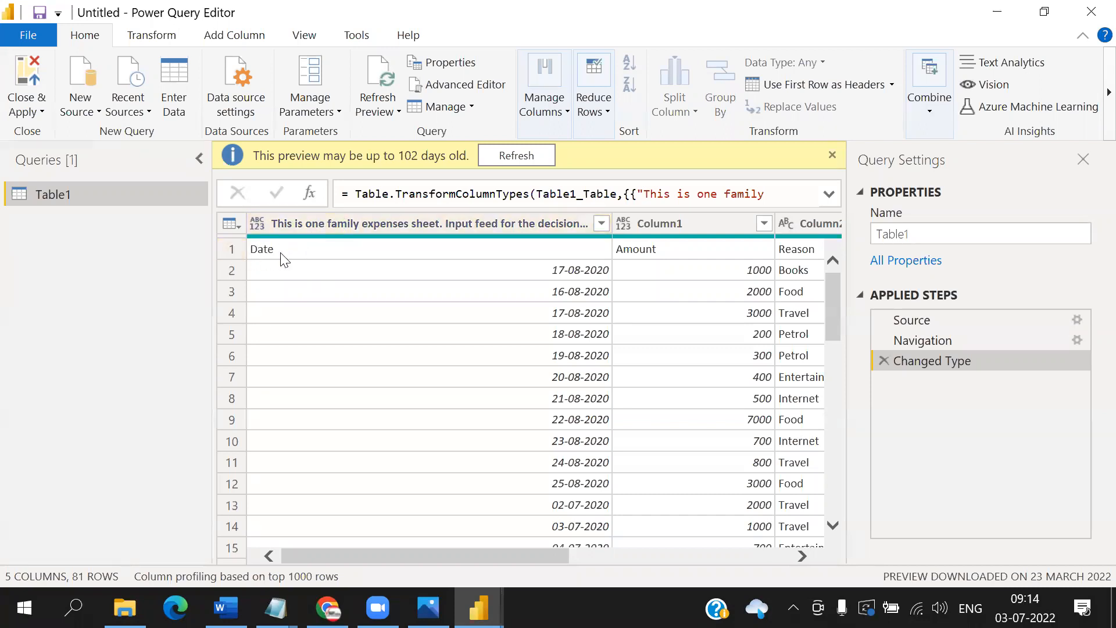
left_click(235, 225)
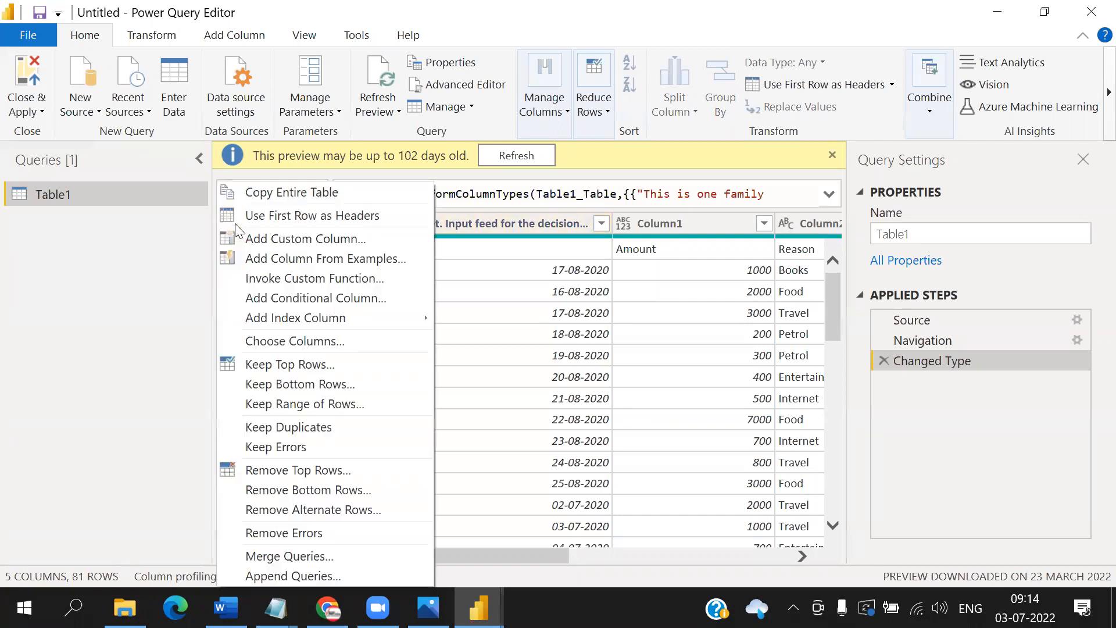
left_click(283, 224)
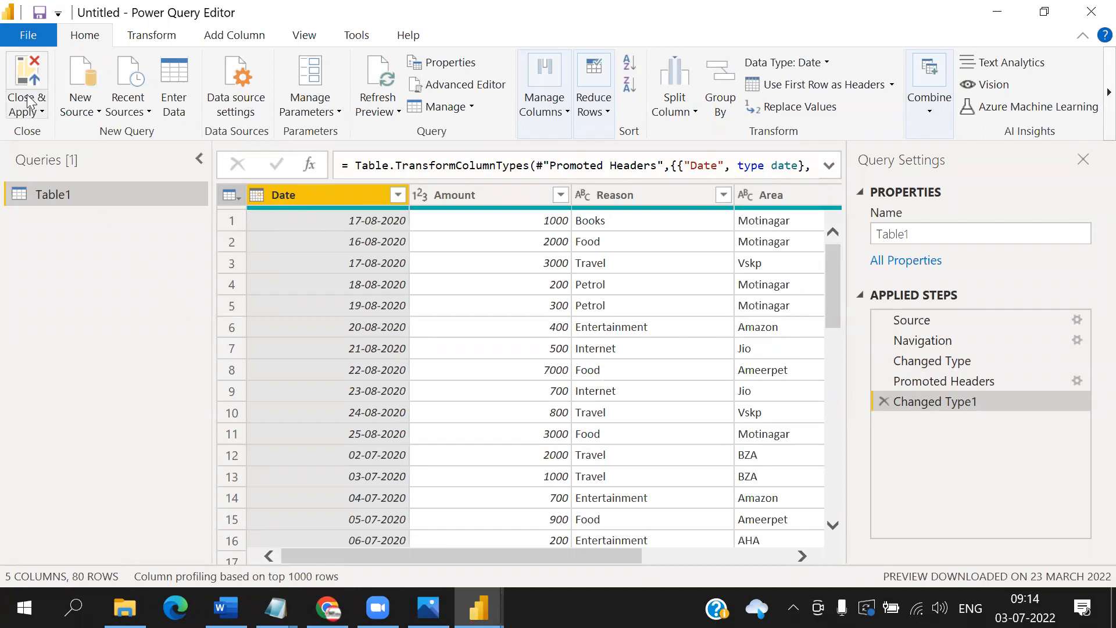
left_click(42, 114)
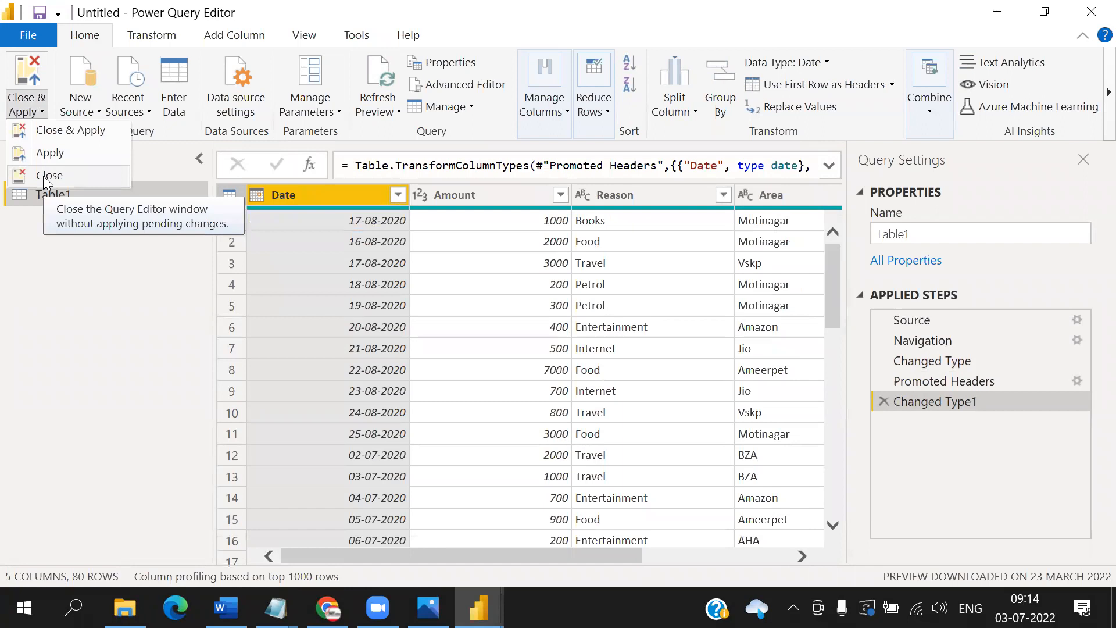
Close & Apply the header change, then view Table1's fields in the model diagram
left_click(54, 135)
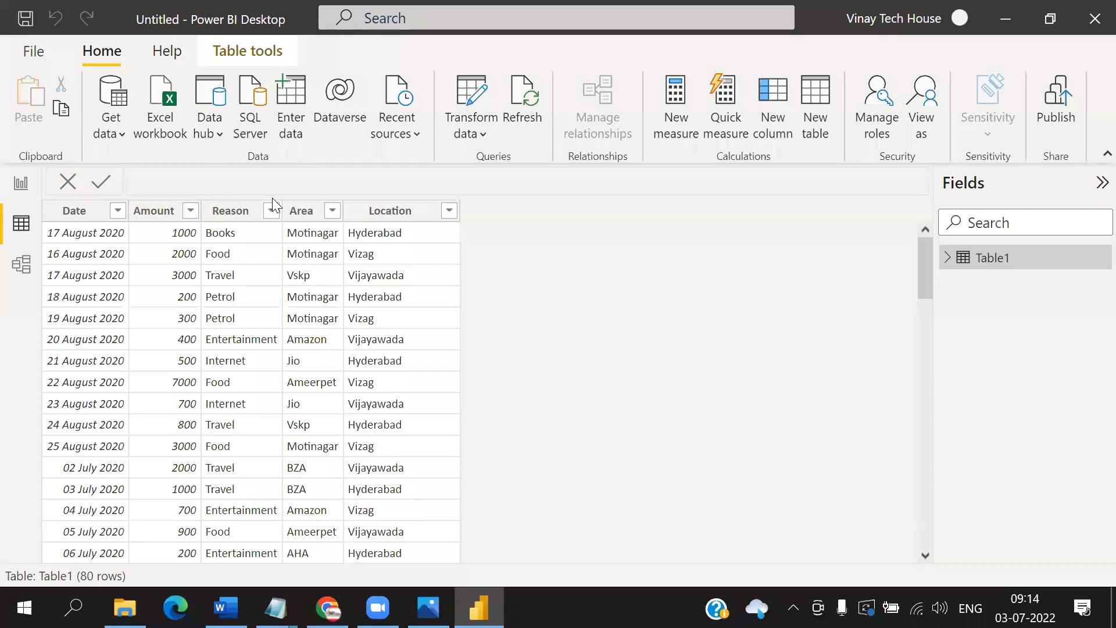
left_click(19, 277)
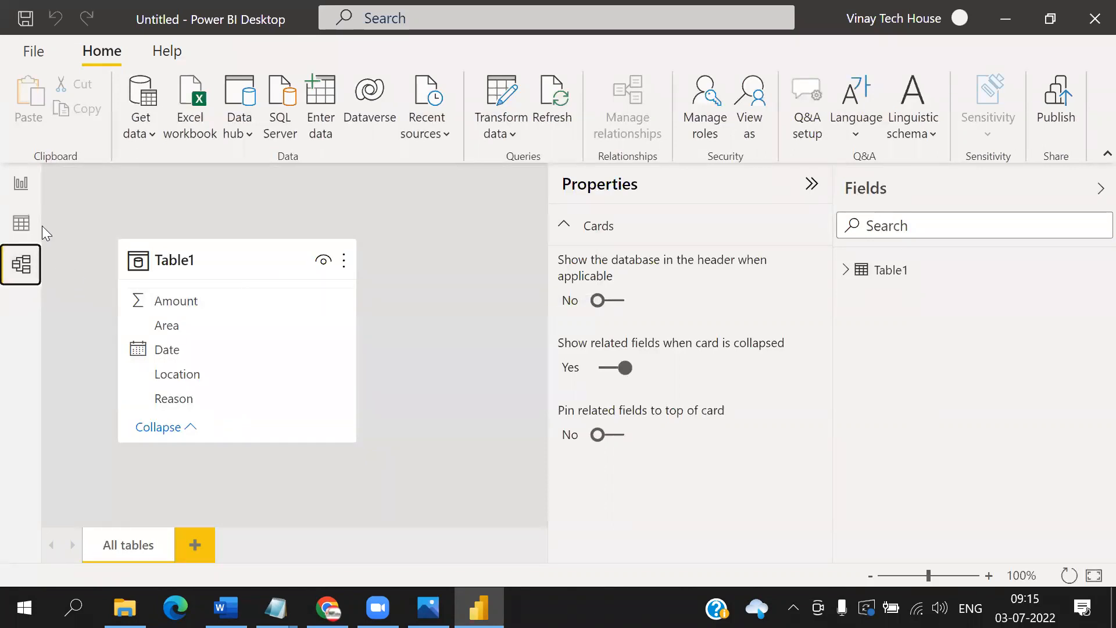
Return from Model view to the empty report canvas, with Table1 now available
left_click(20, 185)
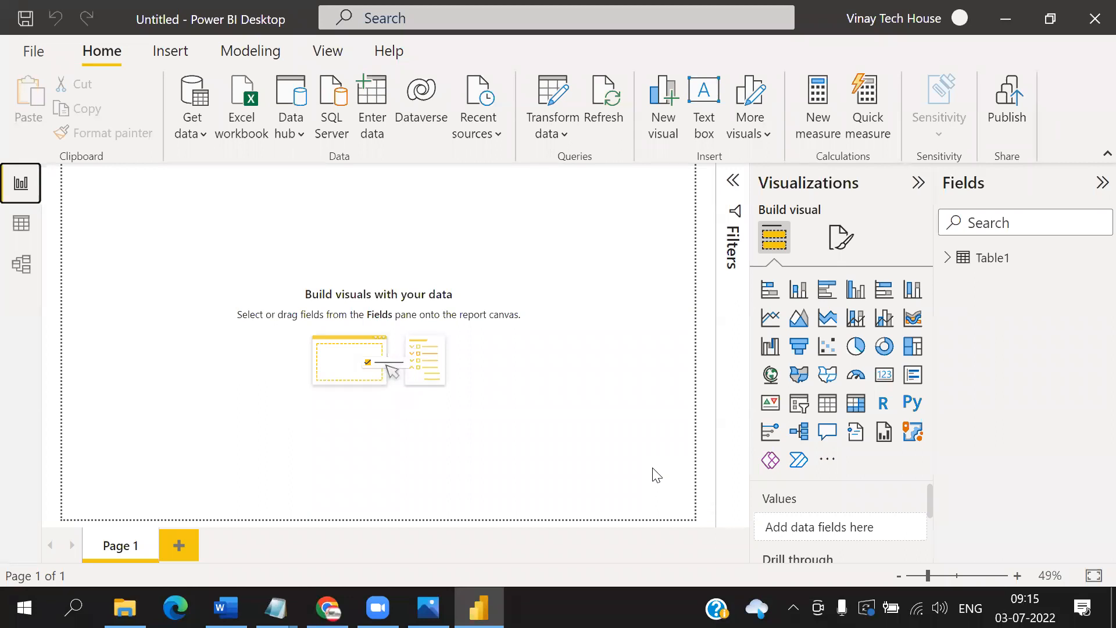
Add a pie chart with Reason as legend and Amount as values, previewed in Focus mode
left_click(858, 348)
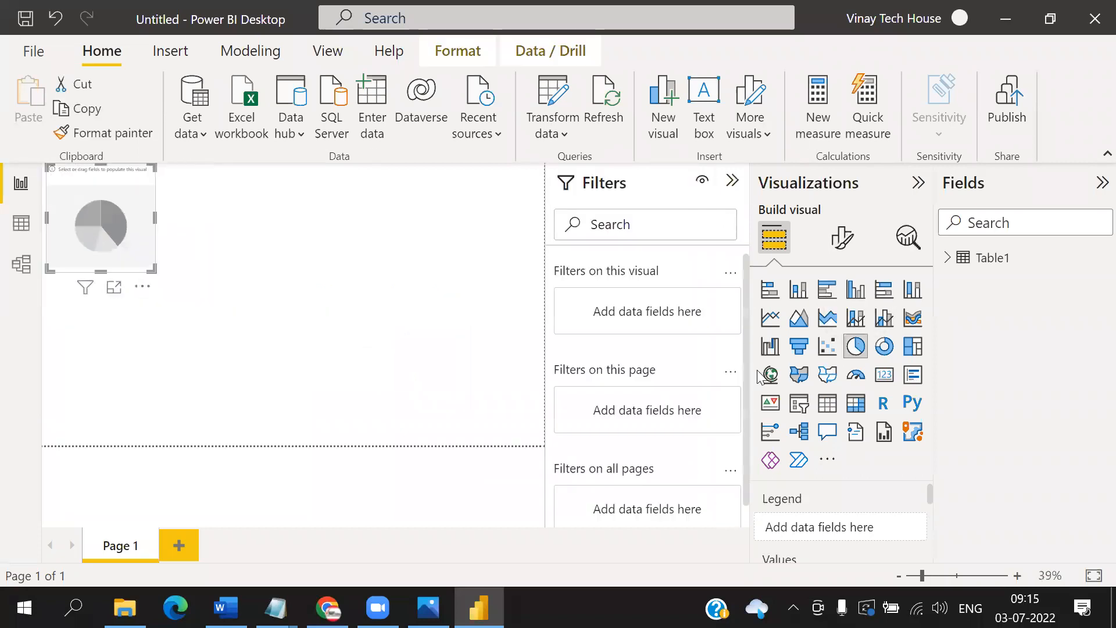
left_click(732, 181)
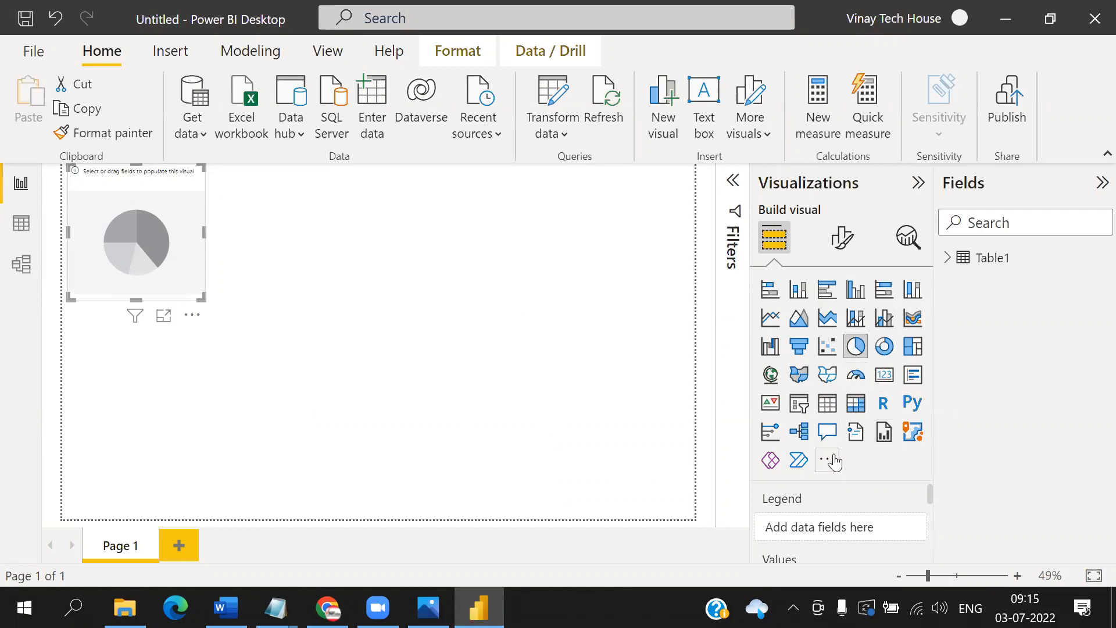
left_click_drag(749, 372, 609, 353)
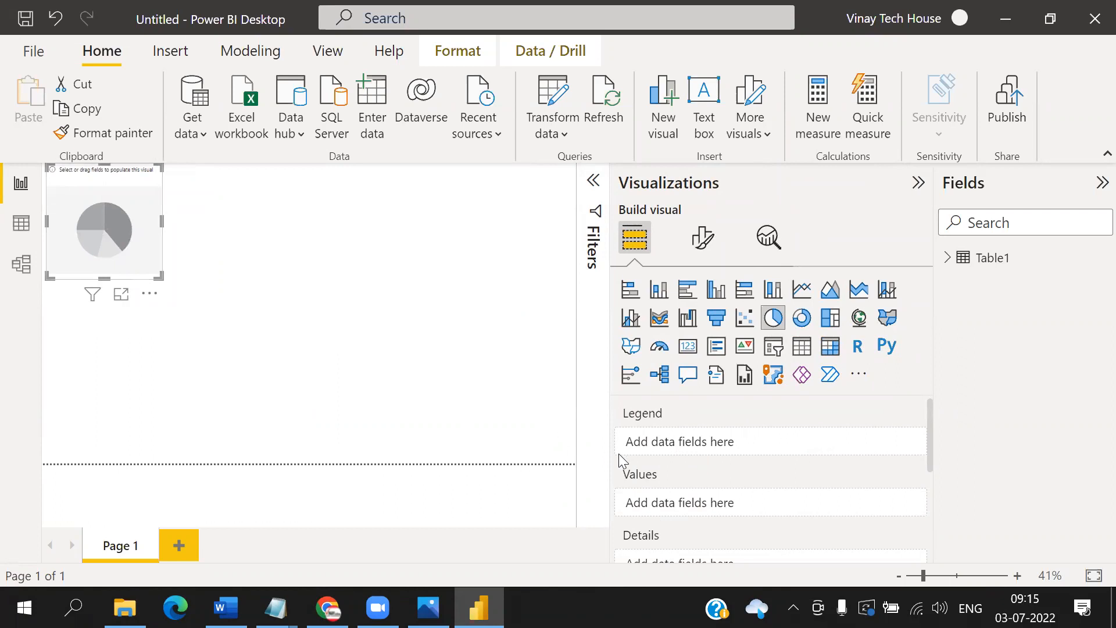
left_click(947, 259)
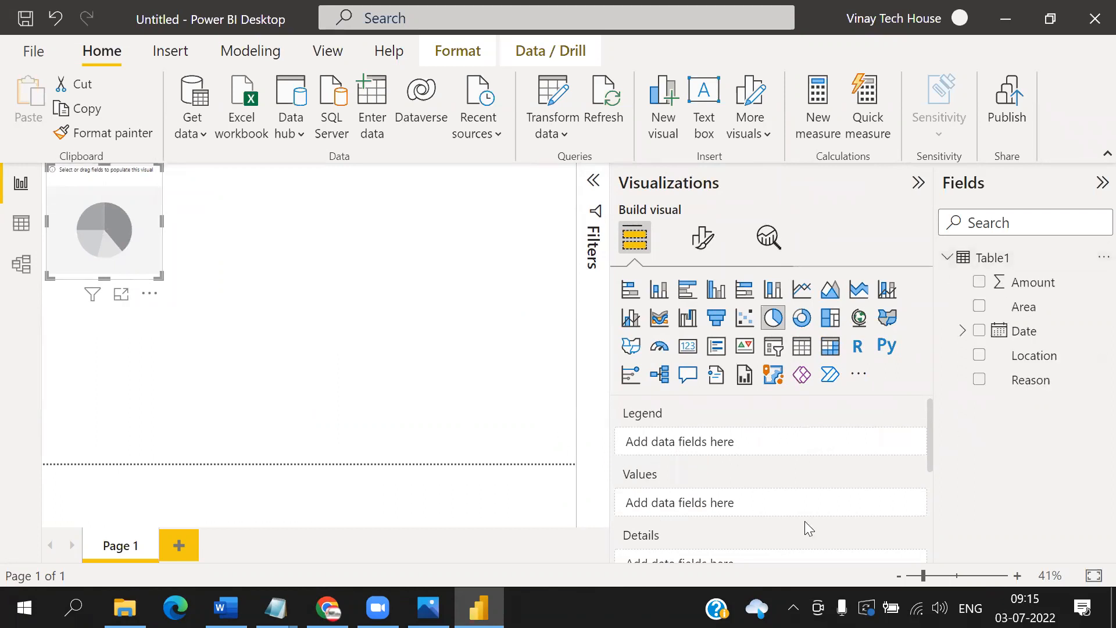
left_click_drag(1046, 380, 740, 443)
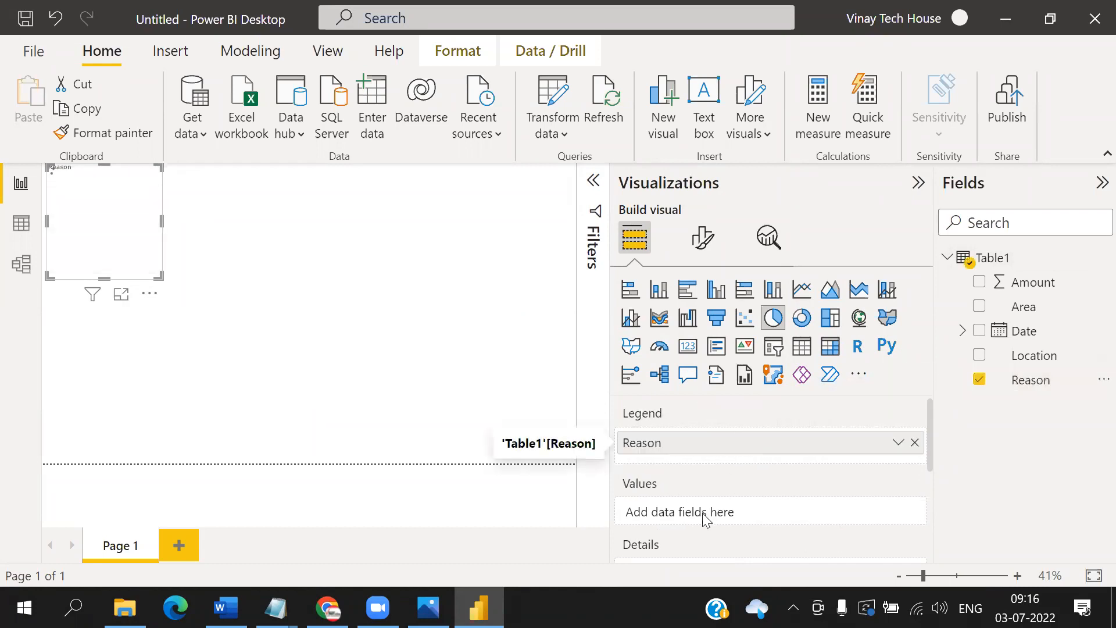
left_click_drag(1011, 287, 706, 521)
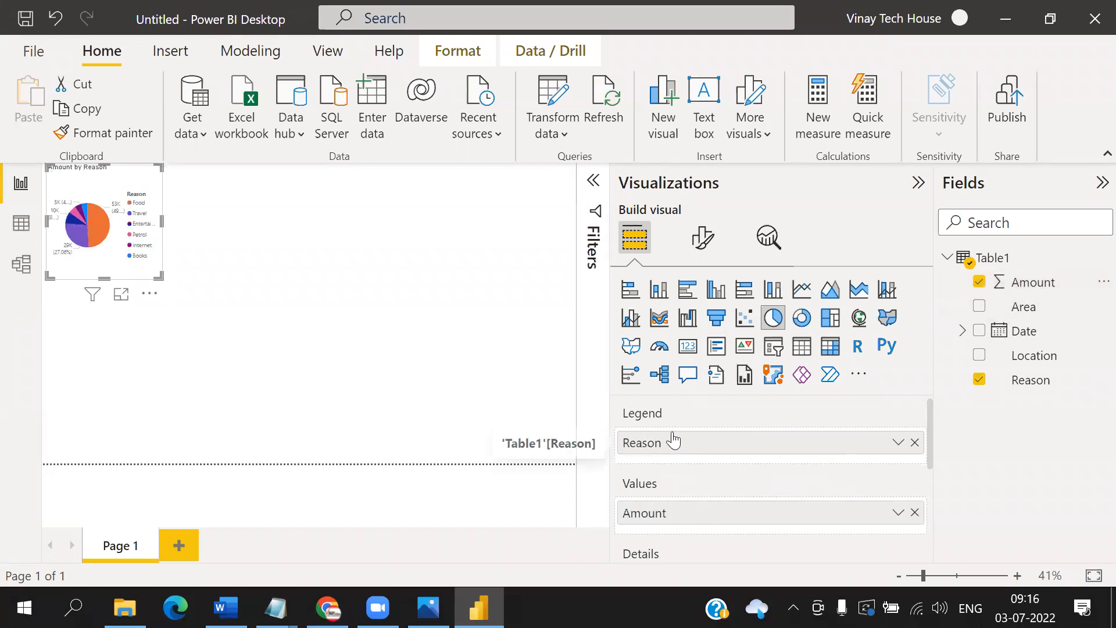
left_click(120, 296)
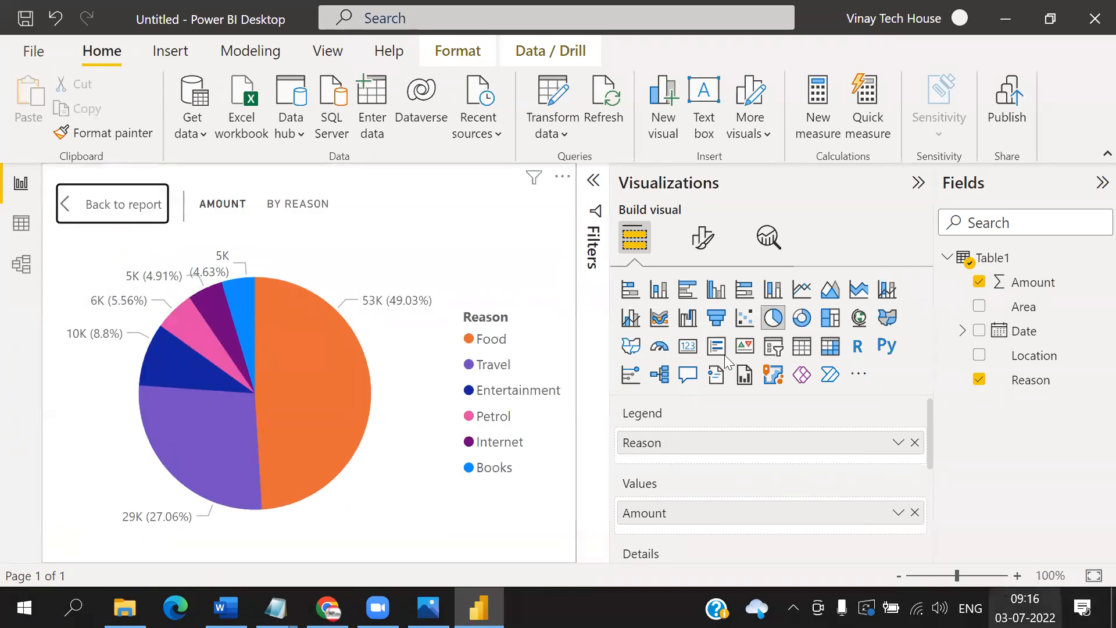
left_click(130, 207)
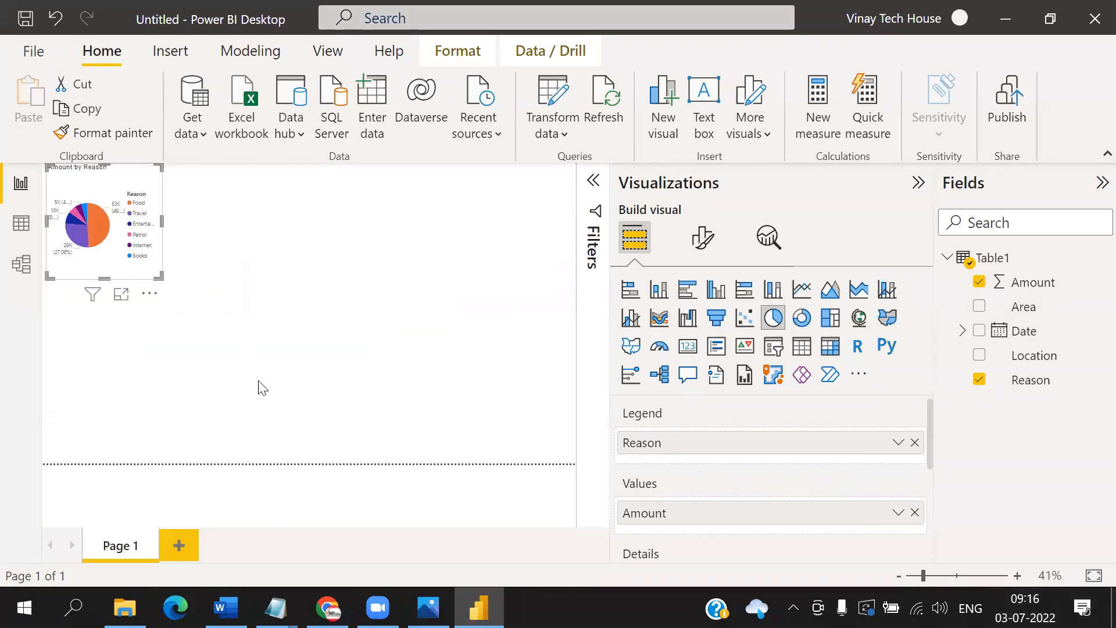
Enlarge the pie chart and read each slice: Food 49.03%, Travel 27.06%, Entertainment, Petrol, Internet, Books
left_click(120, 295)
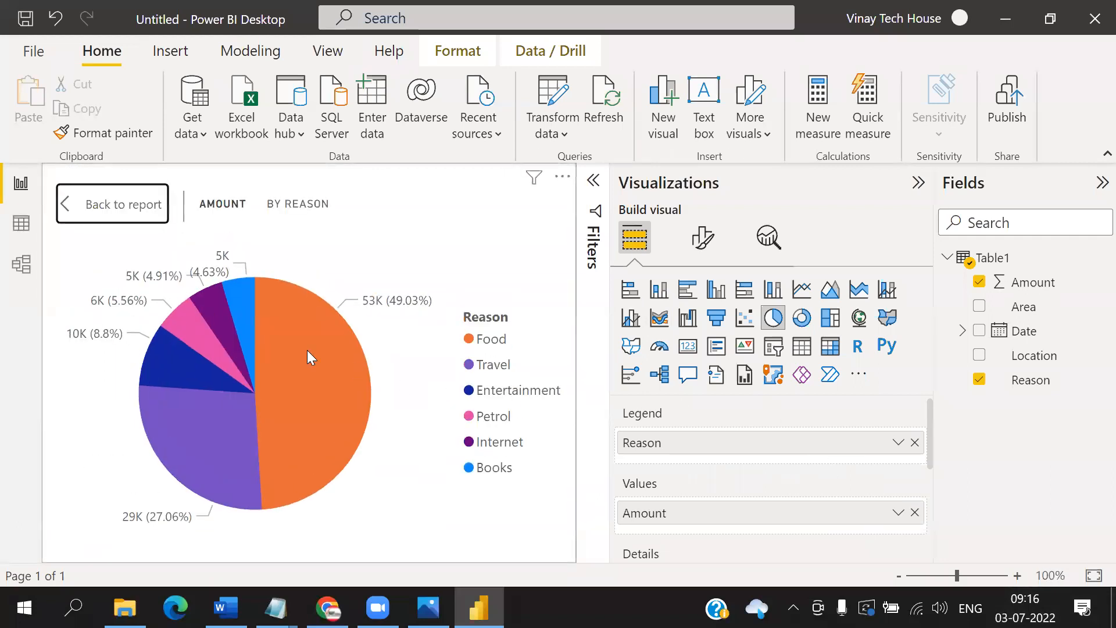
mouse_move(306, 350)
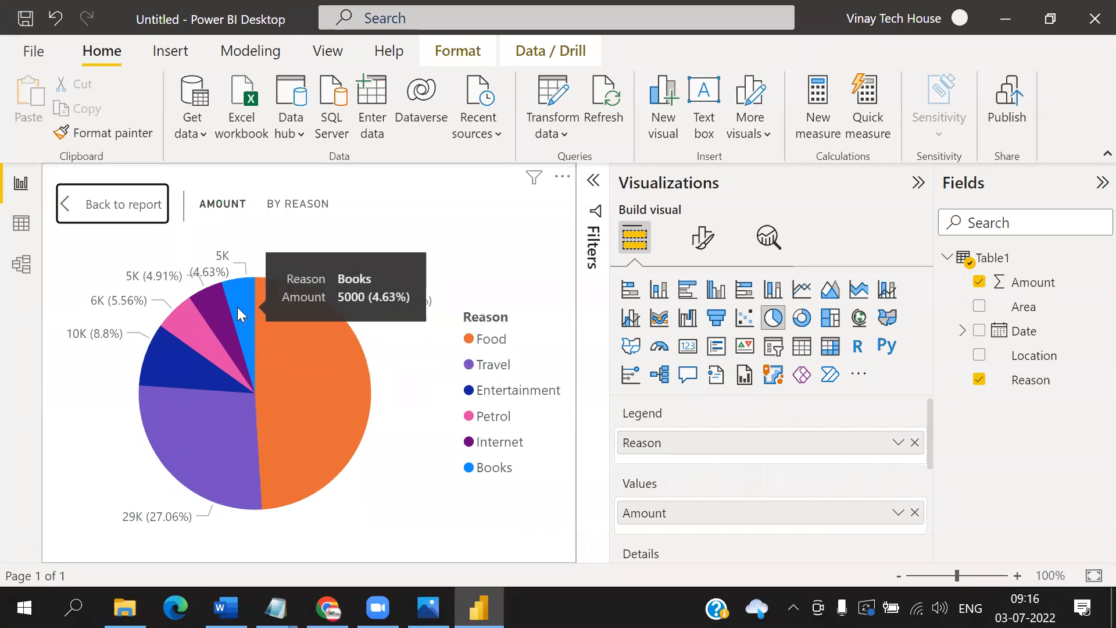
mouse_move(215, 301)
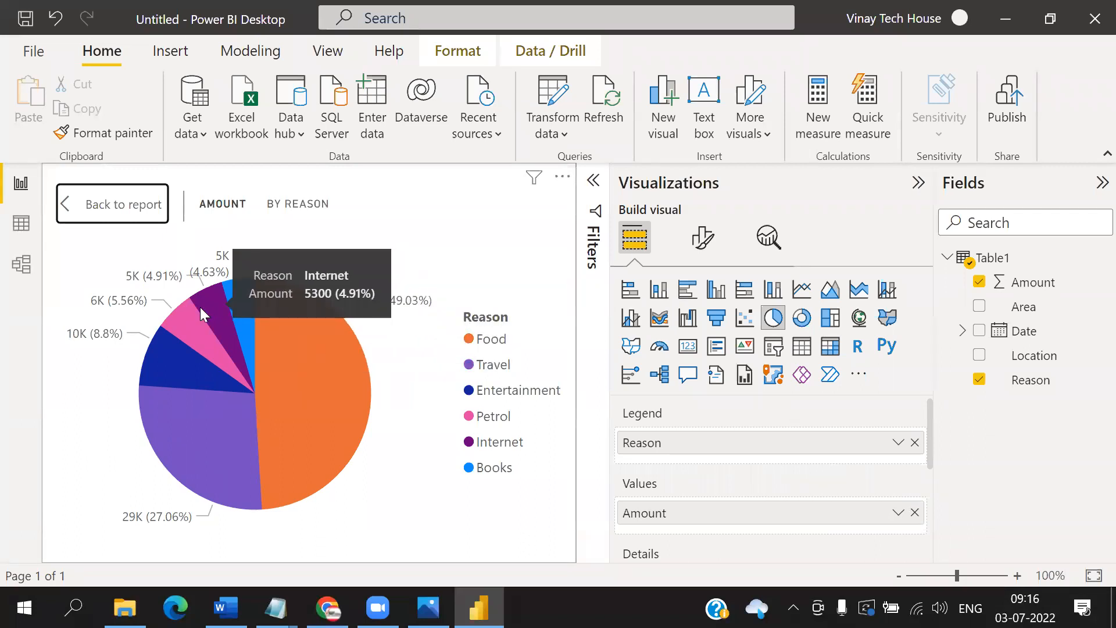
mouse_move(185, 324)
mouse_move(172, 358)
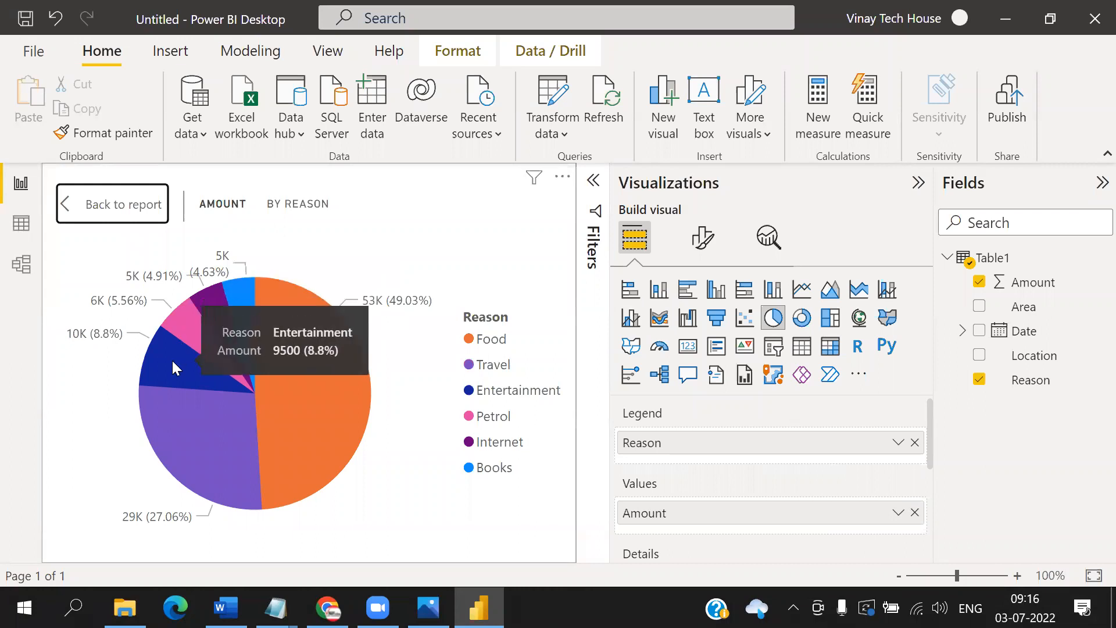
mouse_move(208, 461)
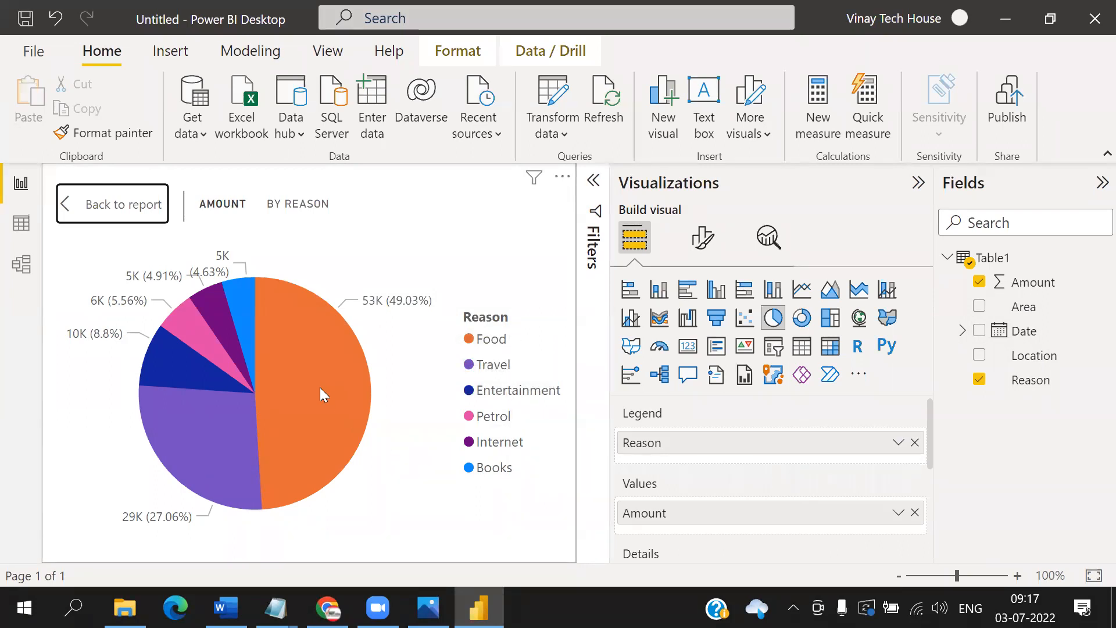
Leave Focus mode and make the pie chart visual larger on the page
left_click(152, 206)
left_click_drag(161, 277, 225, 285)
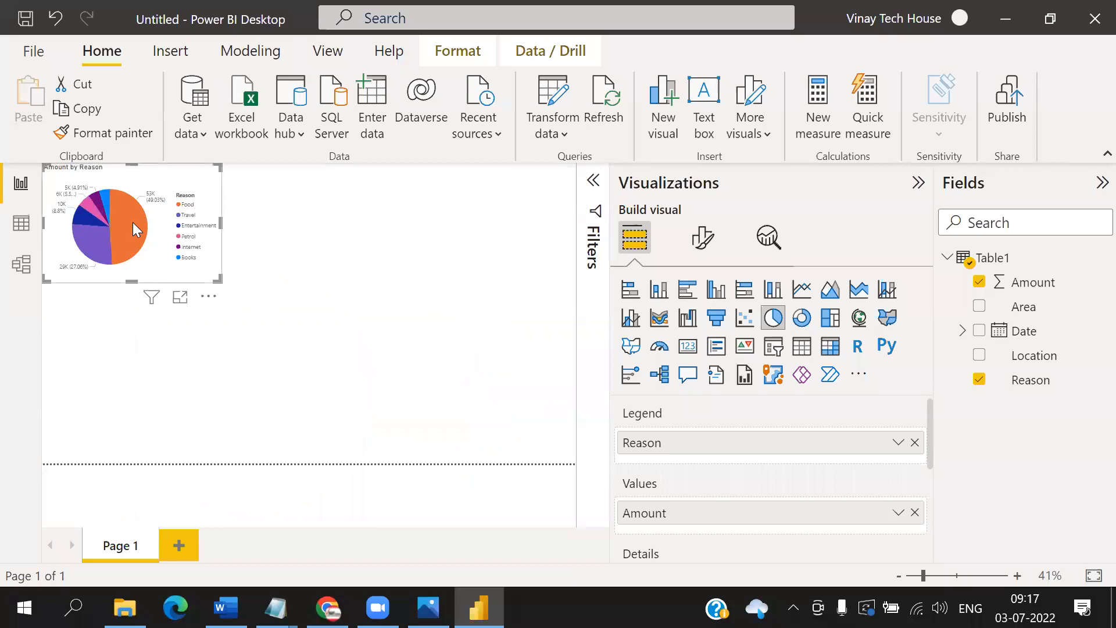
left_click(430, 221)
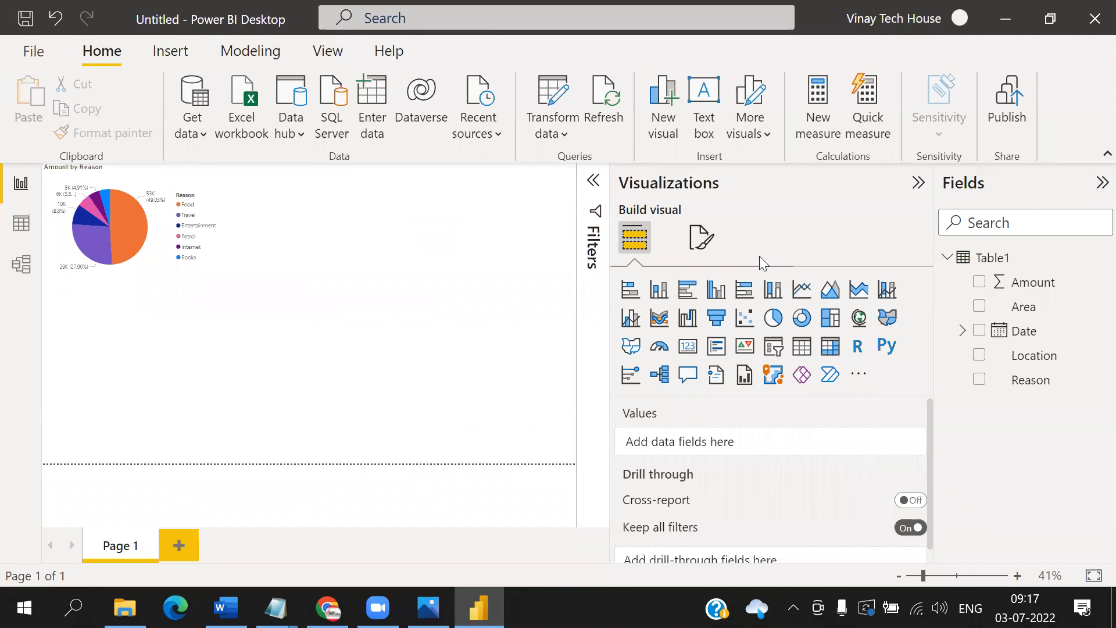
Add a stacked bar chart beside the pie, with Reason on the Y-axis and Amount on the X-axis
left_click(630, 297)
left_click_drag(192, 297, 415, 174)
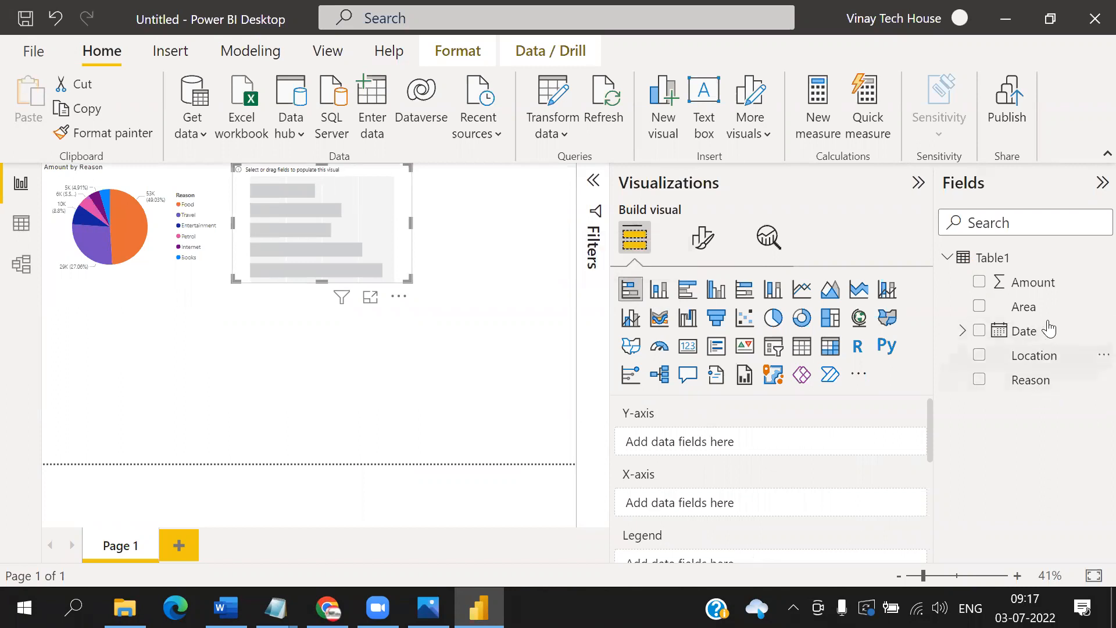
left_click_drag(1046, 381, 722, 444)
mouse_move(1043, 285)
left_mouse_down()
mouse_move(780, 415)
mouse_move(737, 514)
left_mouse_up()
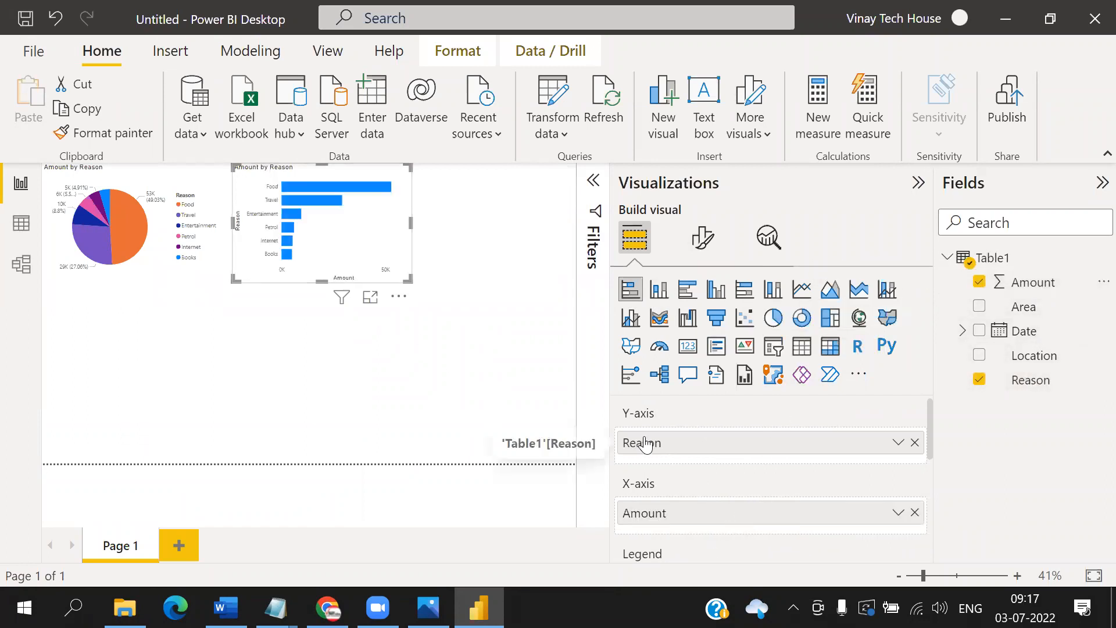
left_click(370, 297)
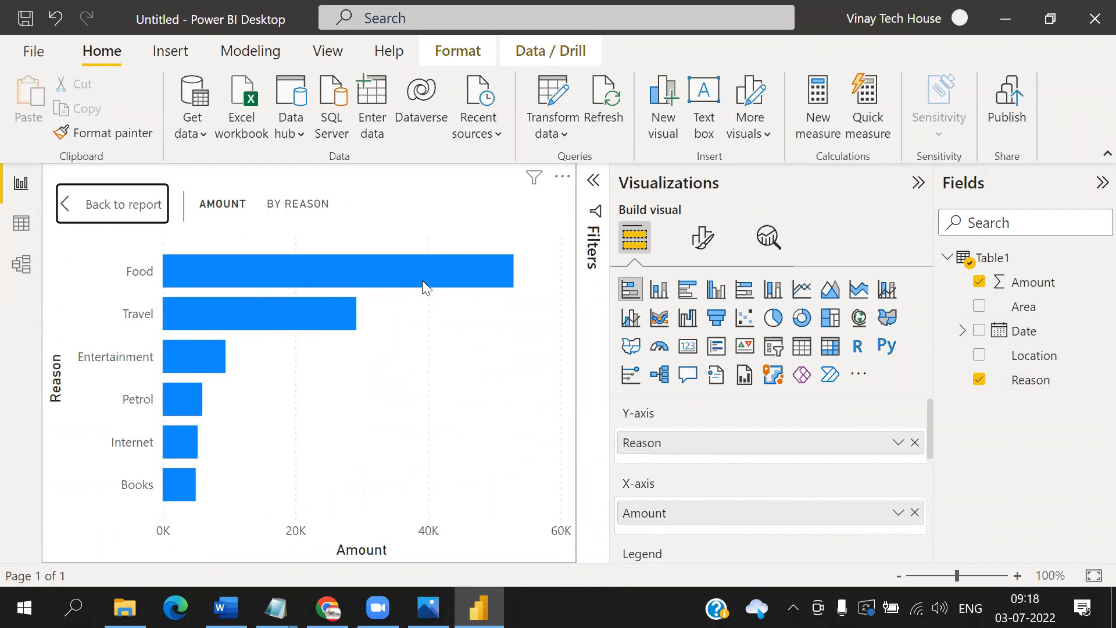
mouse_move(421, 280)
mouse_move(179, 490)
left_click(147, 216)
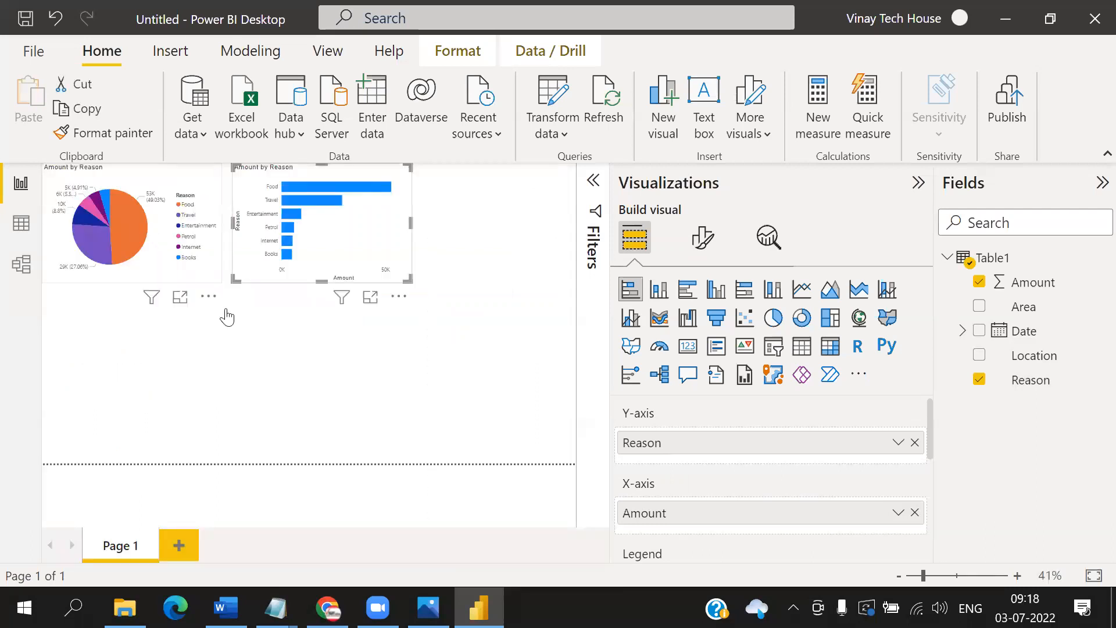
Add a clustered column chart with Location on X-axis, Reason as legend and Amount on Y-axis
left_click(319, 395)
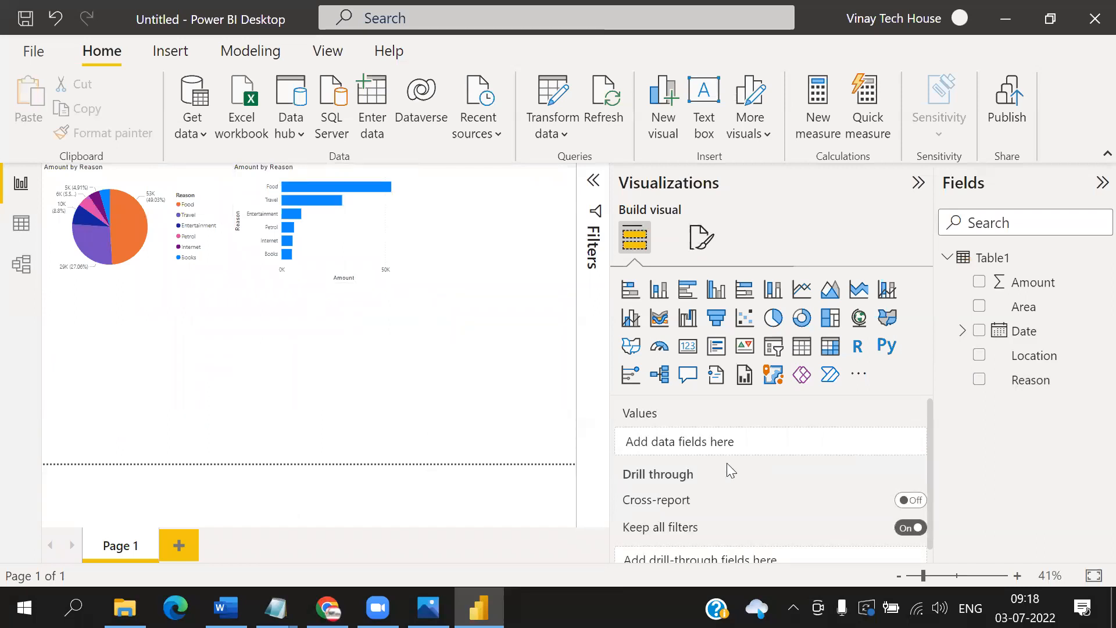
left_click(715, 289)
left_click_drag(1054, 367, 741, 444)
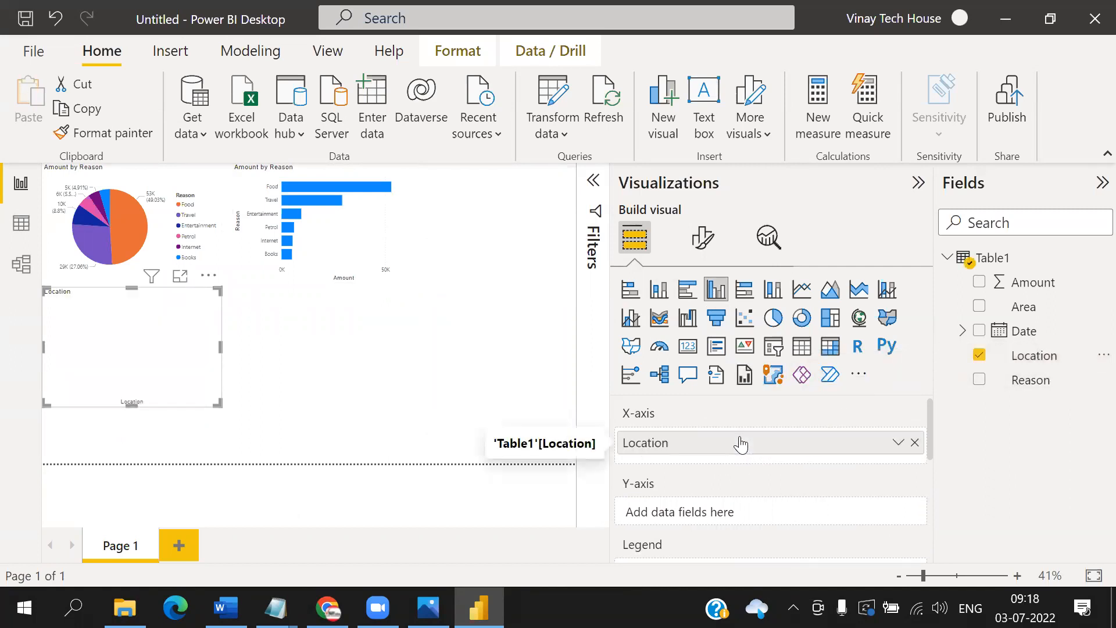
scroll(823, 499, "down", 2)
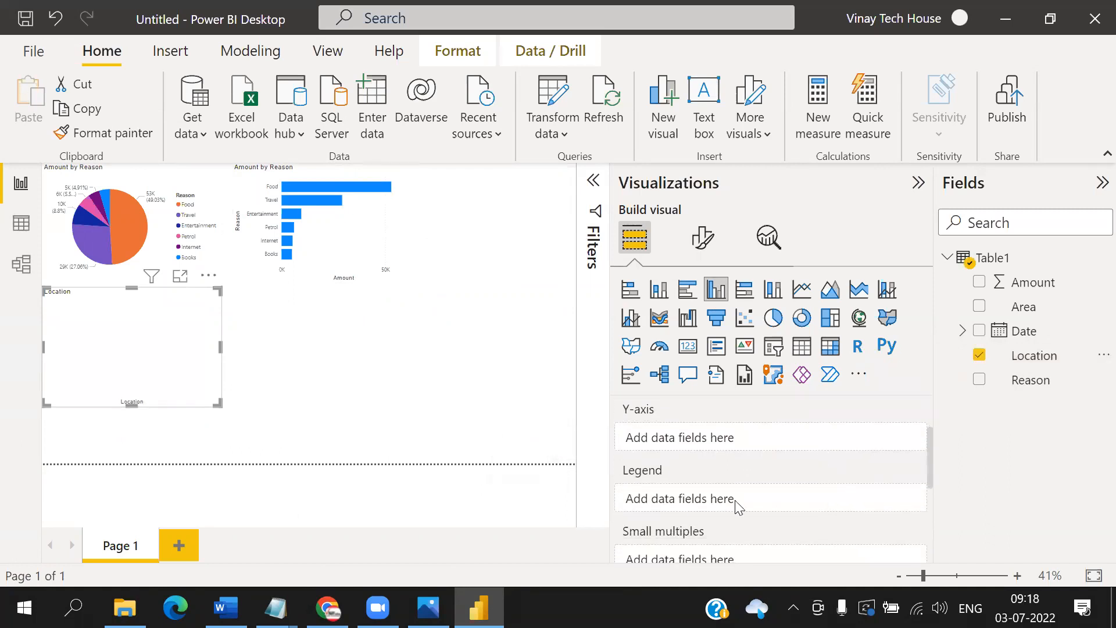
left_click_drag(1032, 397, 715, 498)
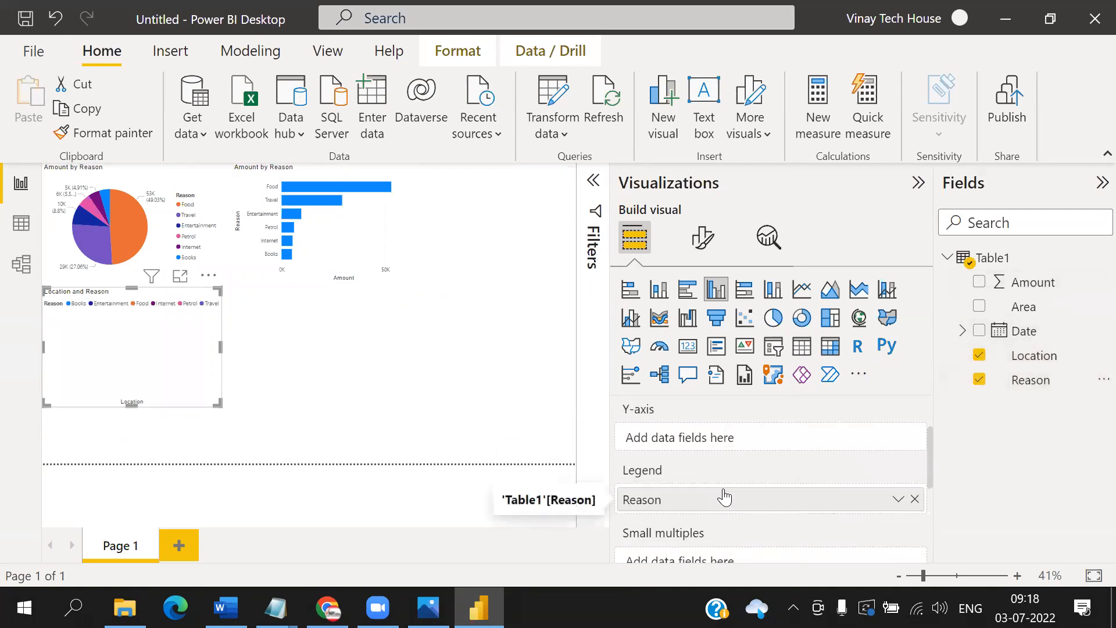
left_click_drag(1033, 283, 755, 464)
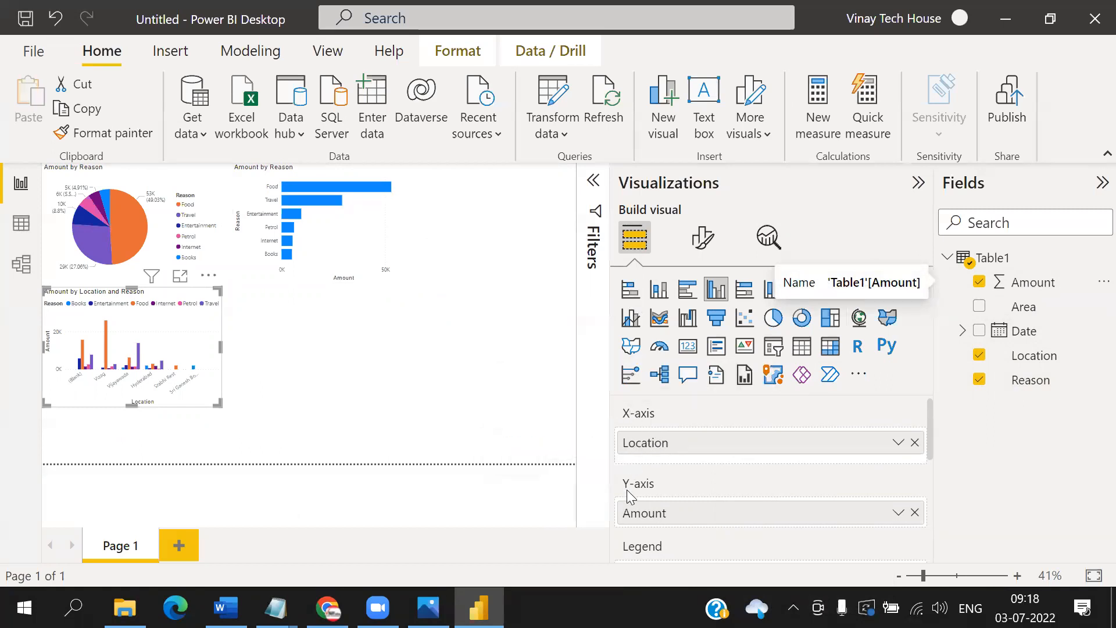
scroll(705, 526, "down", 2)
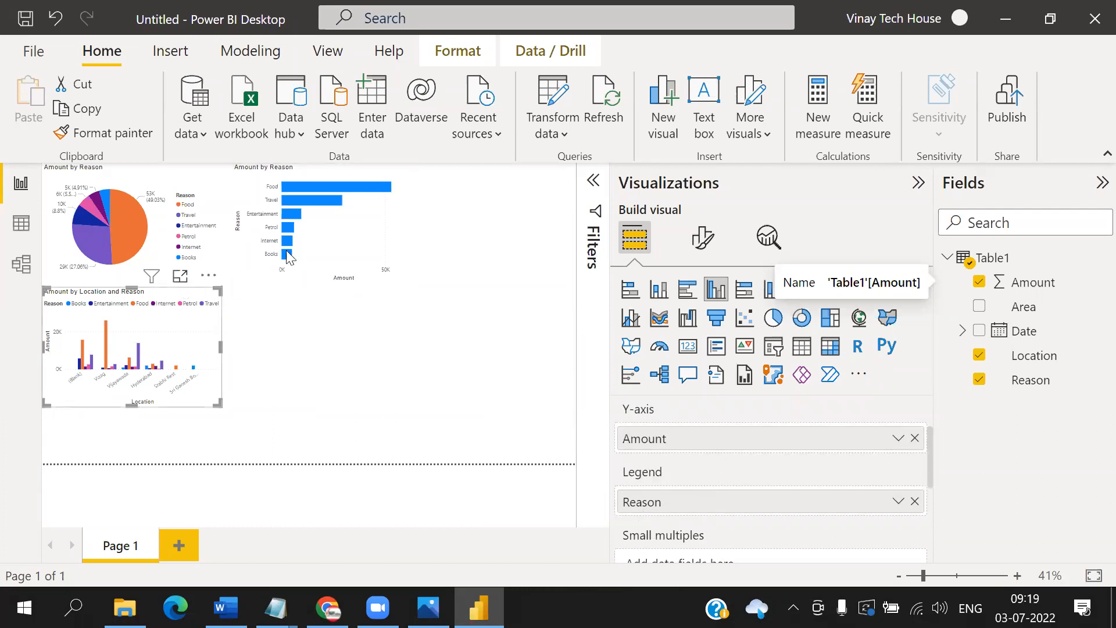
Inspect the column chart in Focus mode, then return to the report and deselect it
left_click(181, 276)
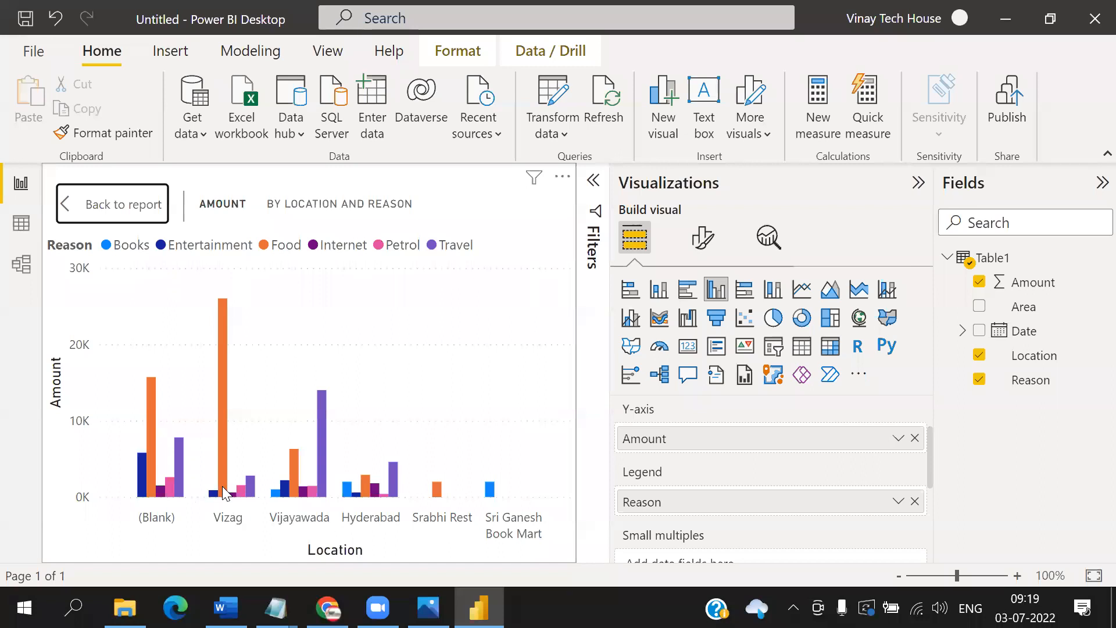
mouse_move(223, 486)
mouse_move(492, 487)
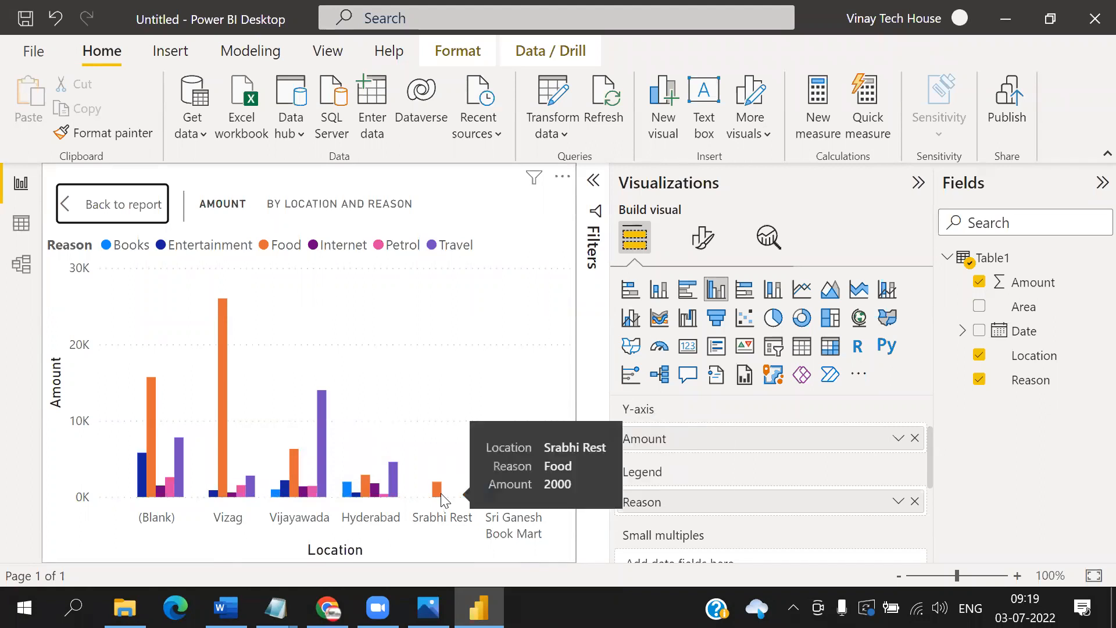
left_click(129, 209)
left_click(294, 364)
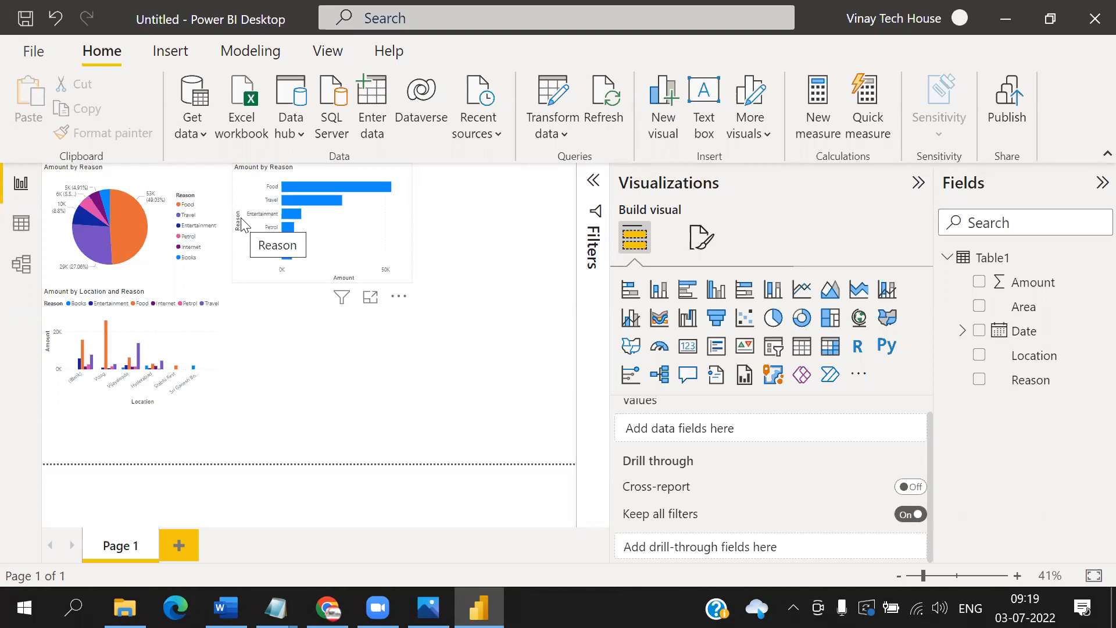
Add a table of Reason and Amount, totalling 107900, and review it in Focus mode
left_click(812, 350)
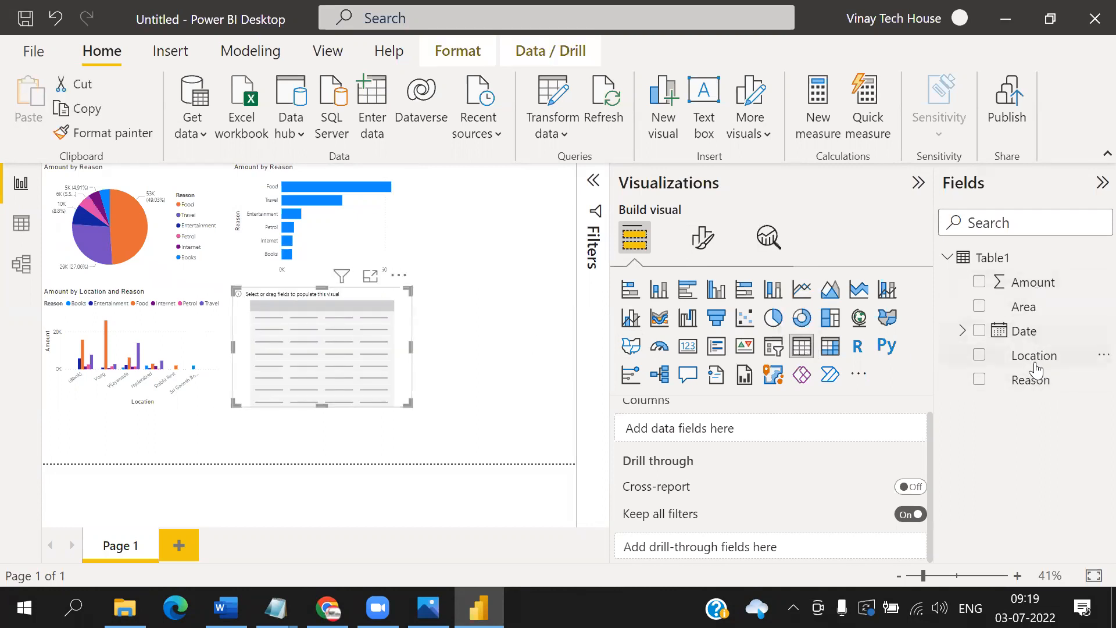
left_click_drag(1029, 380, 751, 430)
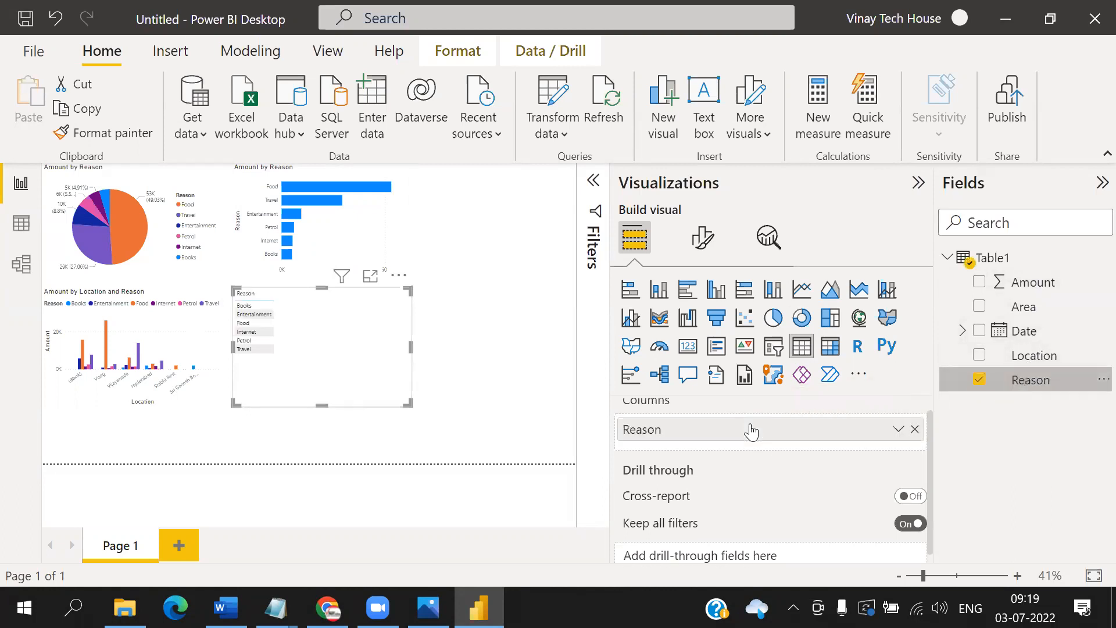
left_click_drag(1014, 282, 679, 448)
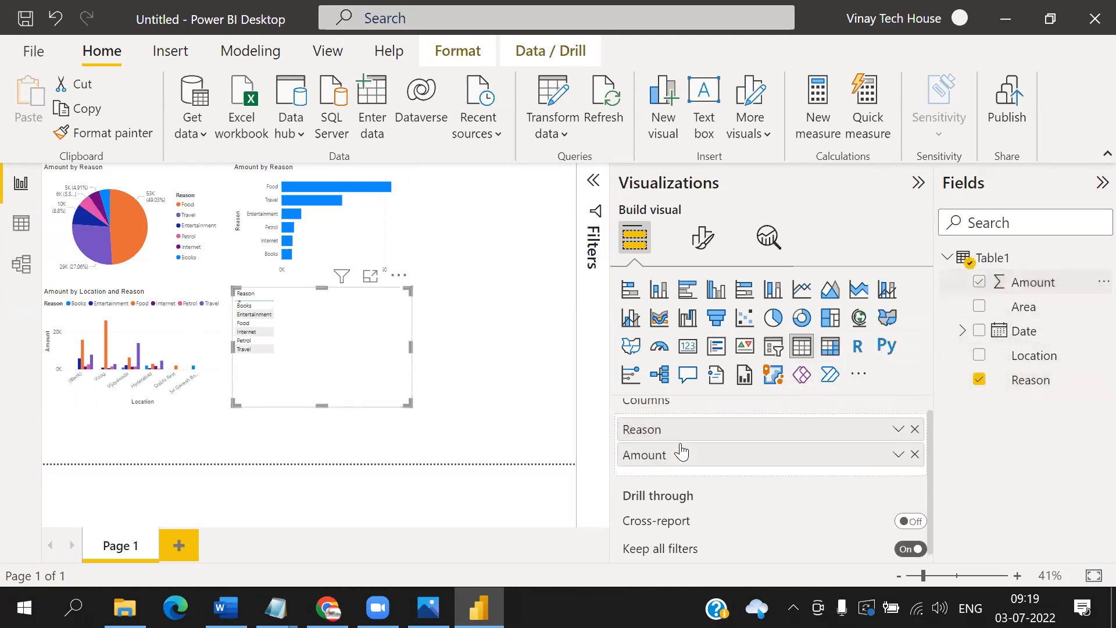
left_click(370, 277)
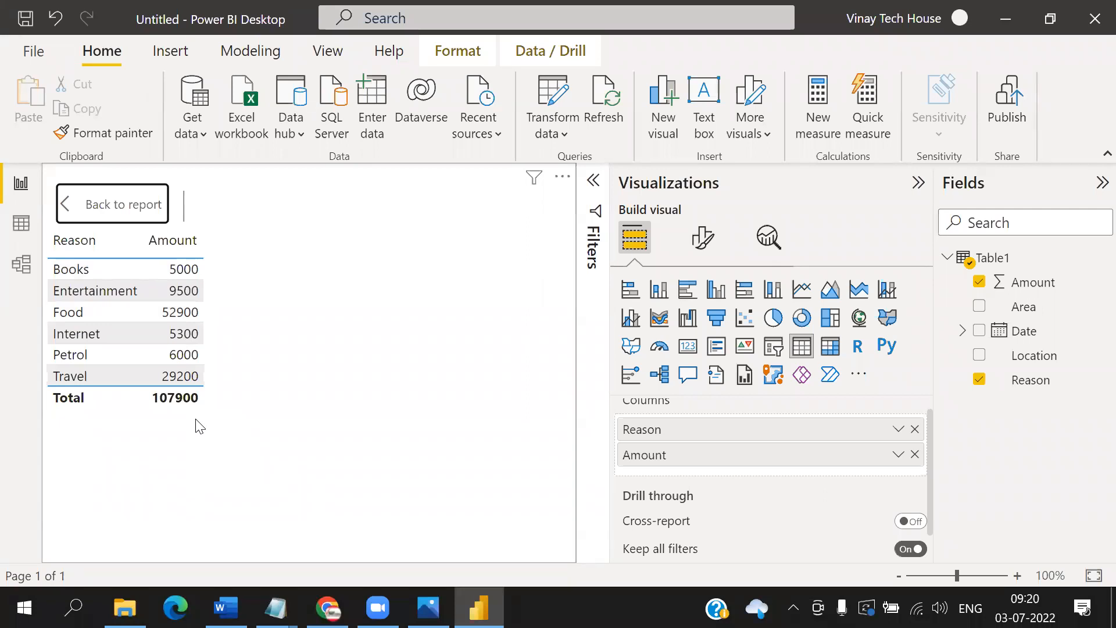
left_click(130, 212, "ctrl")
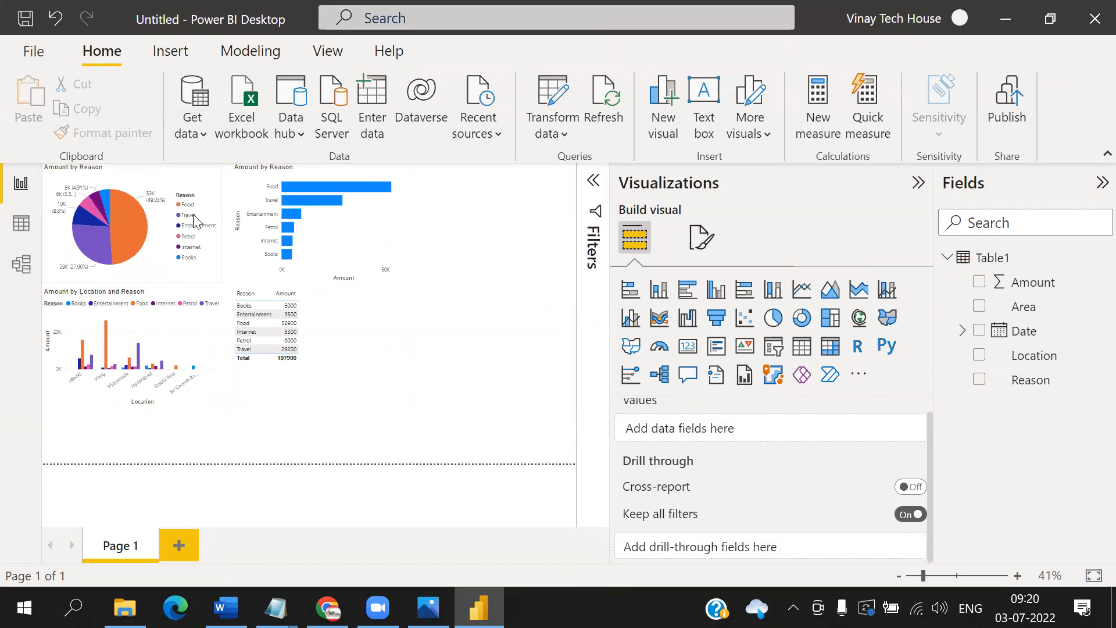
mouse_move(156, 196)
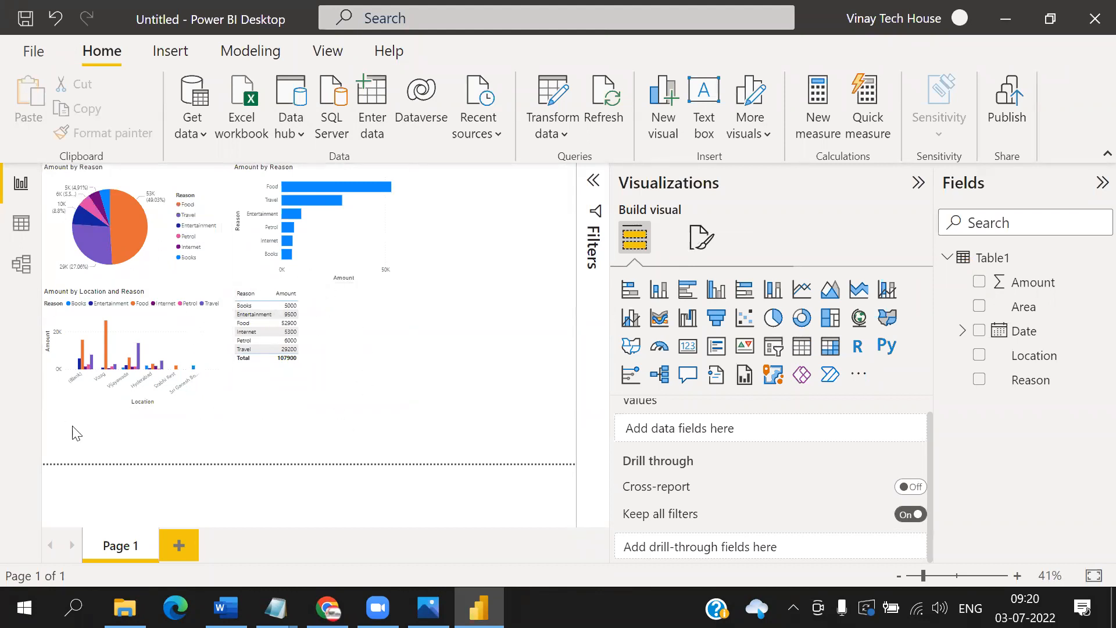
Add a Location slicer, collapse the Visualizations and Fields panes, and pick Vizag
left_click(776, 351)
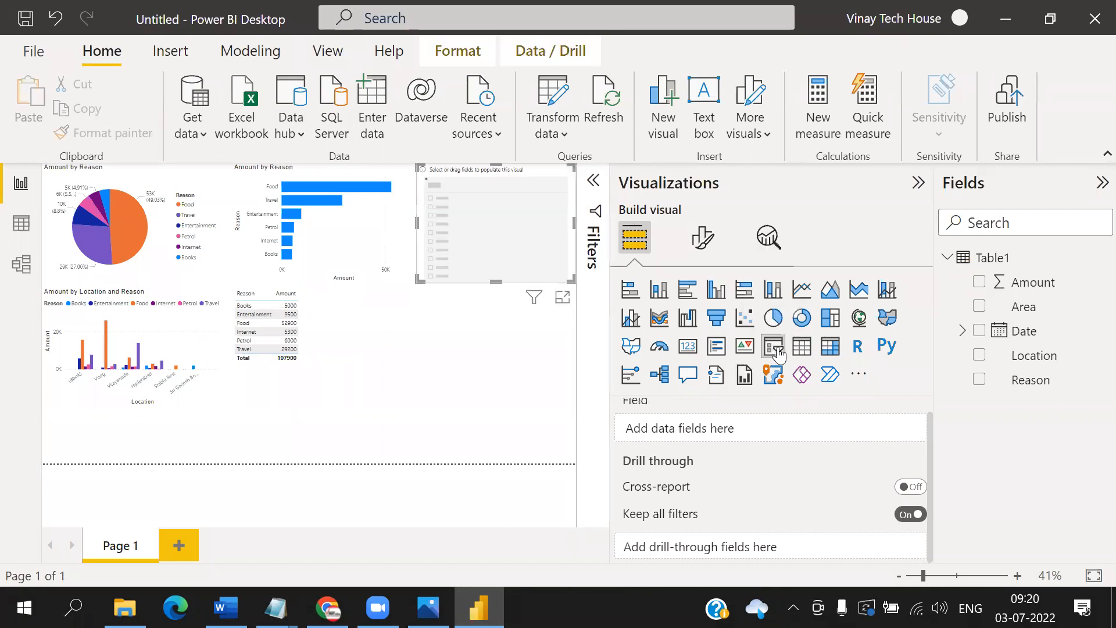
left_click_drag(1046, 354, 749, 428)
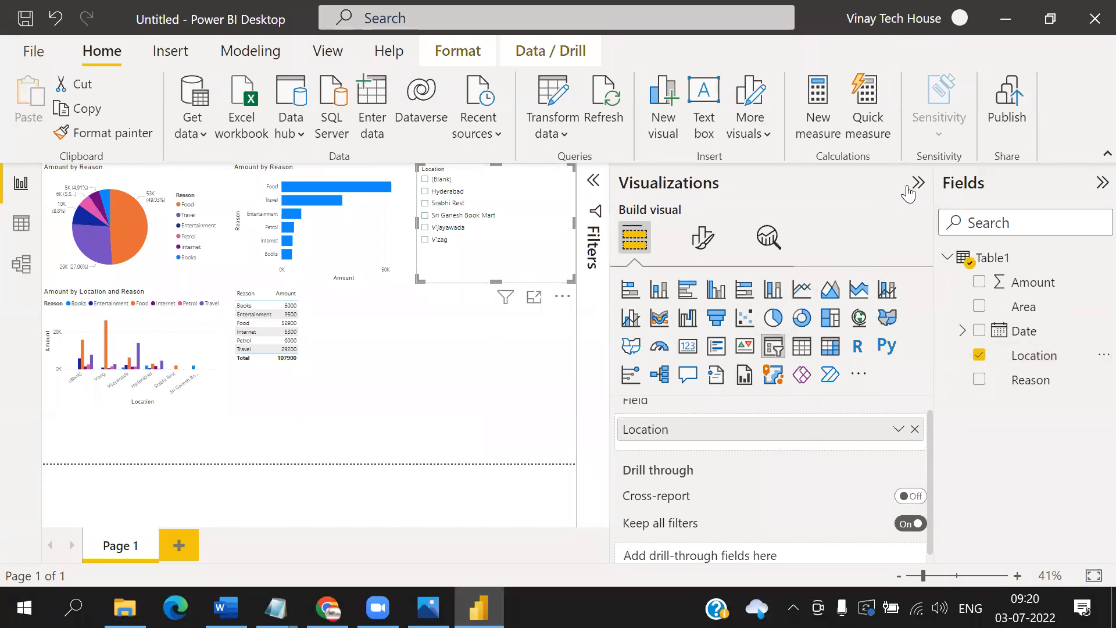
left_click(919, 183)
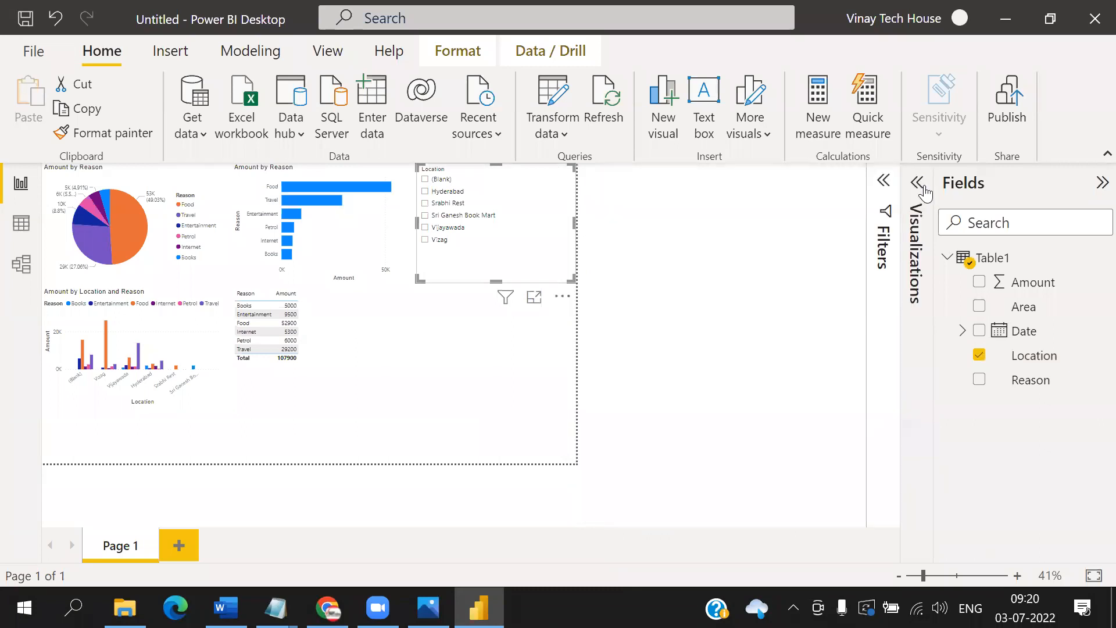
left_click(1101, 183)
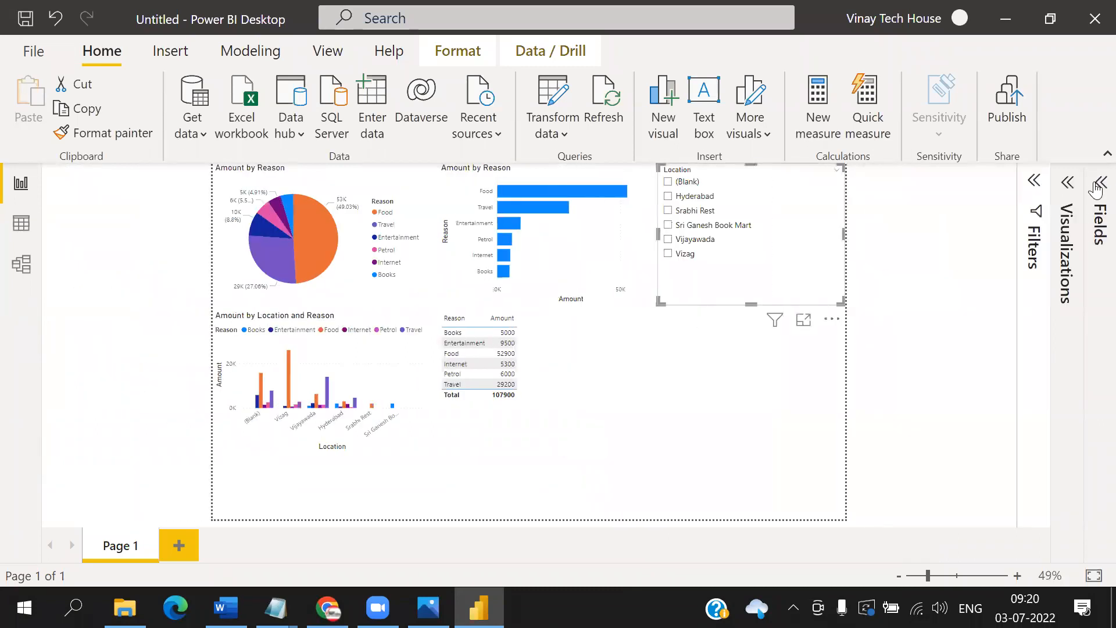
left_click(668, 253)
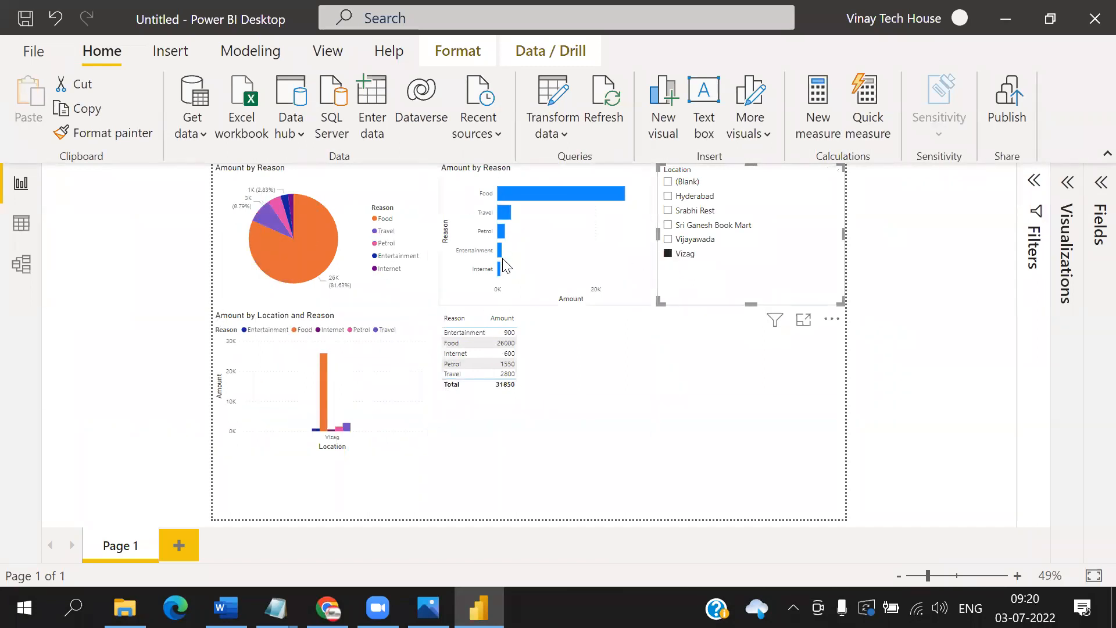
Try Vijayawada and Vizag in the Location slicer, ending on Hyderabad only (table total 12300)
left_click(670, 240)
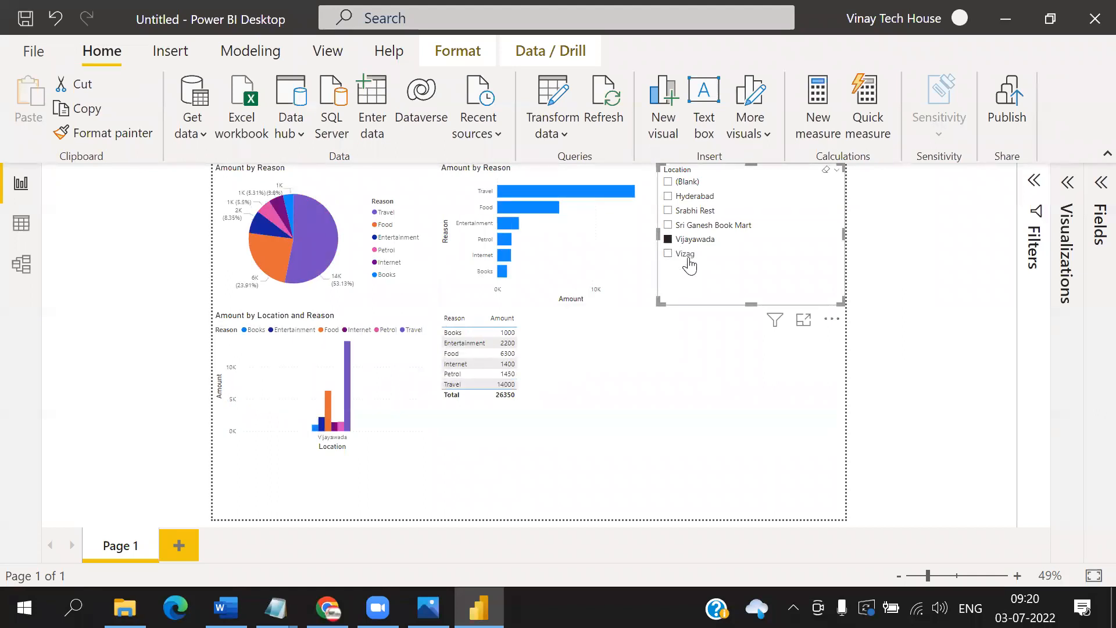
left_click(688, 257, "ctrl")
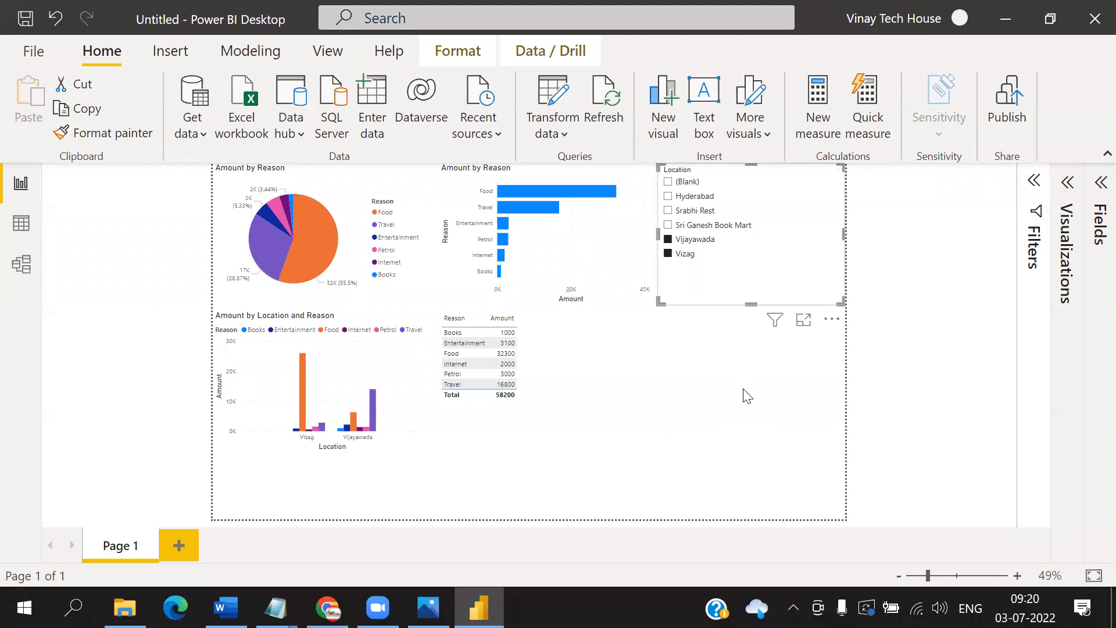
left_click(666, 198)
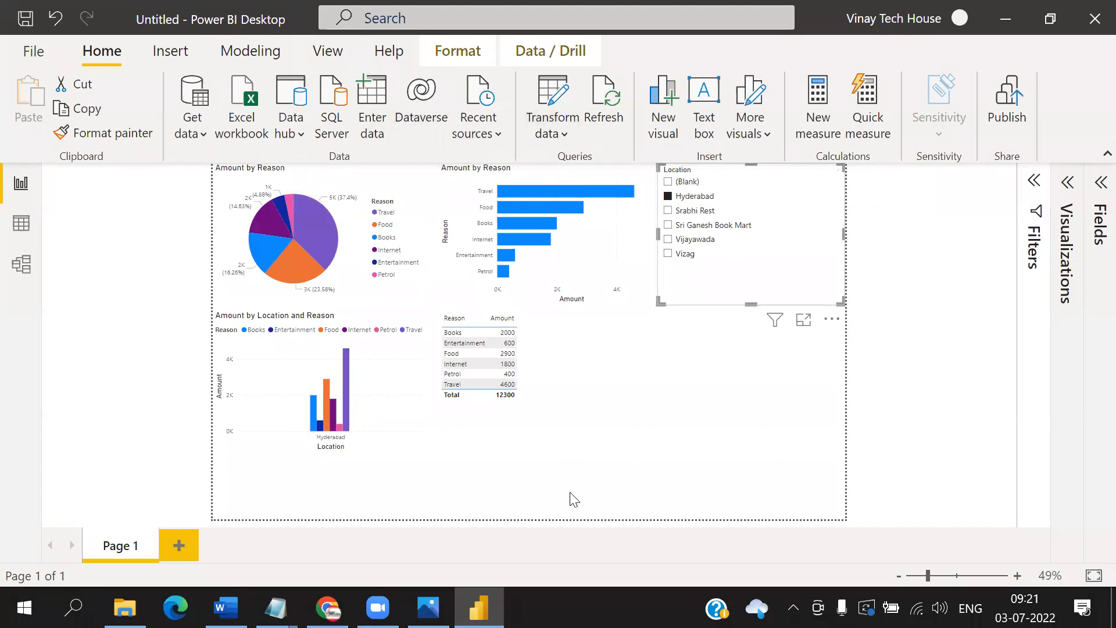
Make several drags across the filtered report, then bring up the column chart's shortcut menu
mouse_move(918, 220)
left_mouse_down()
mouse_move(232, 160)
mouse_move(743, 581)
mouse_move(767, 220)
left_mouse_up()
mouse_move(681, 317)
left_mouse_down()
mouse_move(680, 385)
mouse_move(796, 401)
mouse_move(854, 441)
mouse_move(910, 459)
mouse_move(1033, 445)
left_mouse_up()
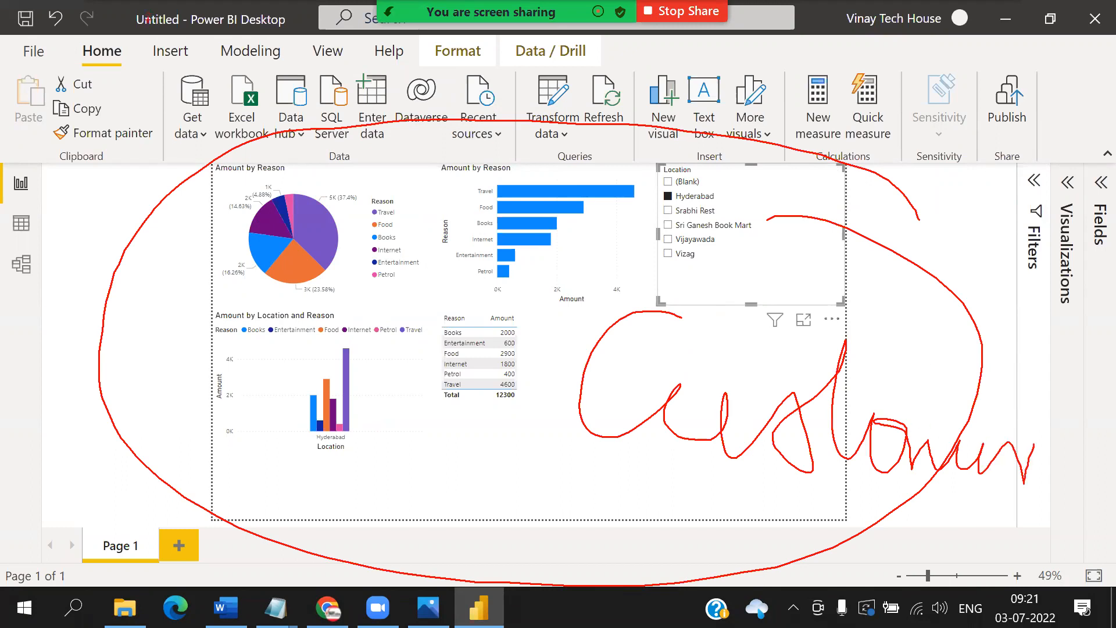
left_click_drag(156, 73, 230, 124)
left_click_drag(212, 57, 137, 139)
left_click_drag(527, 51, 609, 116)
left_click_drag(513, 109, 599, 65)
left_click_drag(4, 259, 55, 289)
left_click_drag(50, 245, 11, 291)
left_click_drag(493, 268, 779, 234)
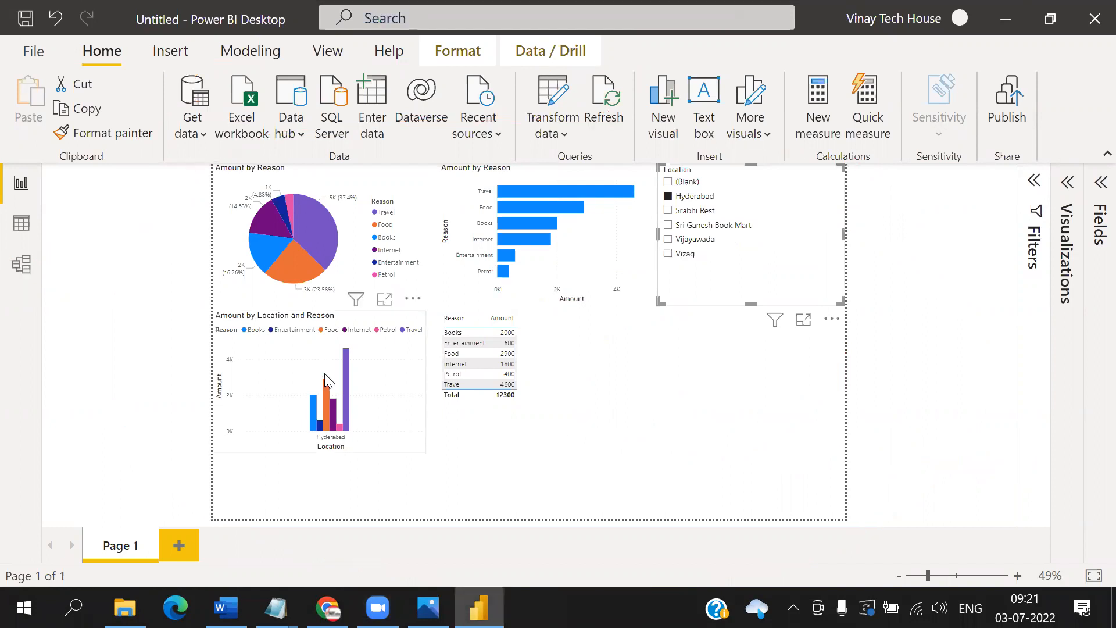
right_click(325, 376)
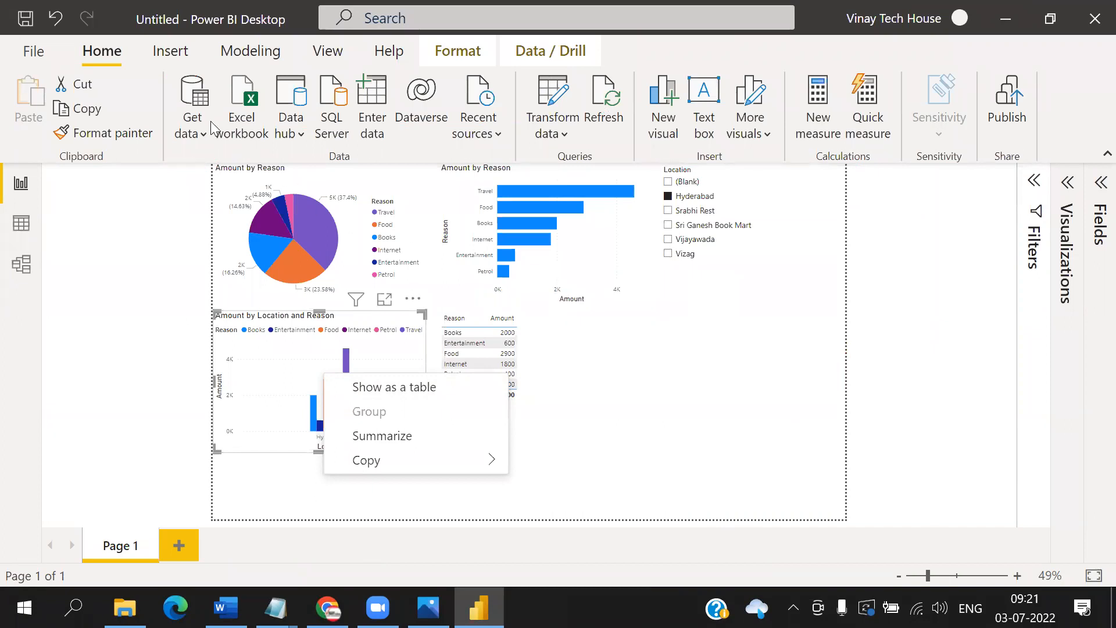
Start Save As in Documents > DEMO INFO with name 'Vinaytech Power BI Second Demo Report On 03-07-2022'
left_click(29, 55)
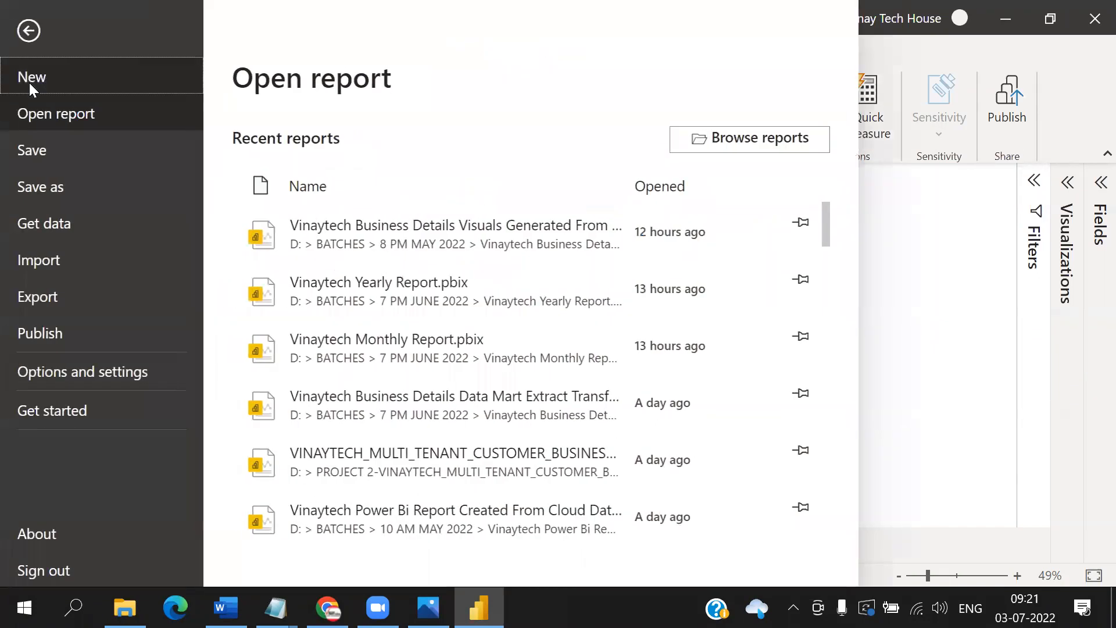
left_click(56, 161)
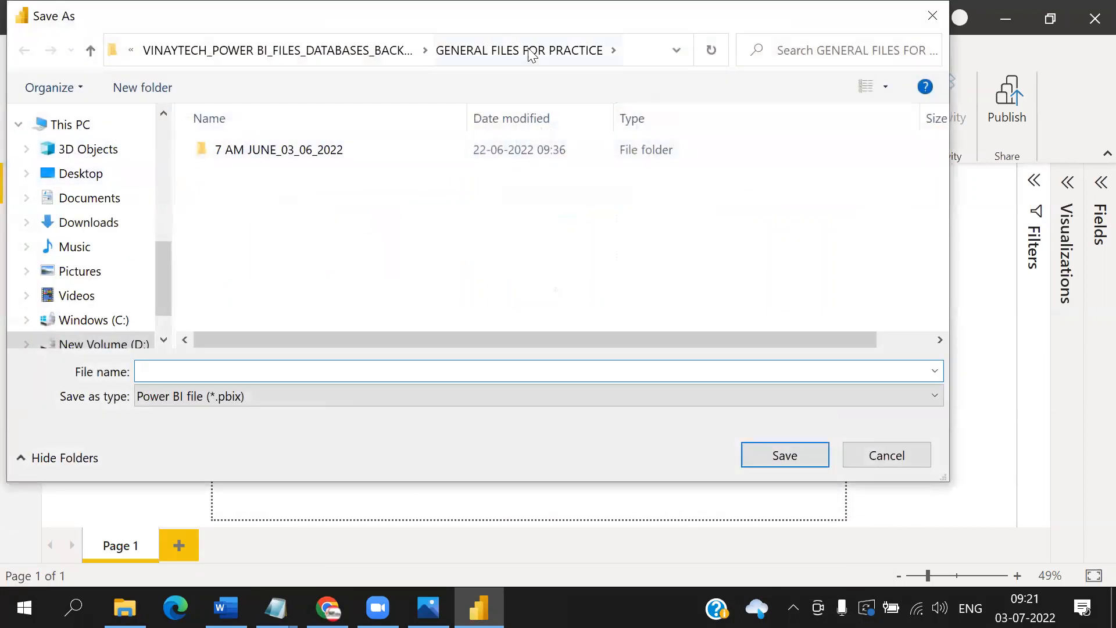
left_click(123, 199)
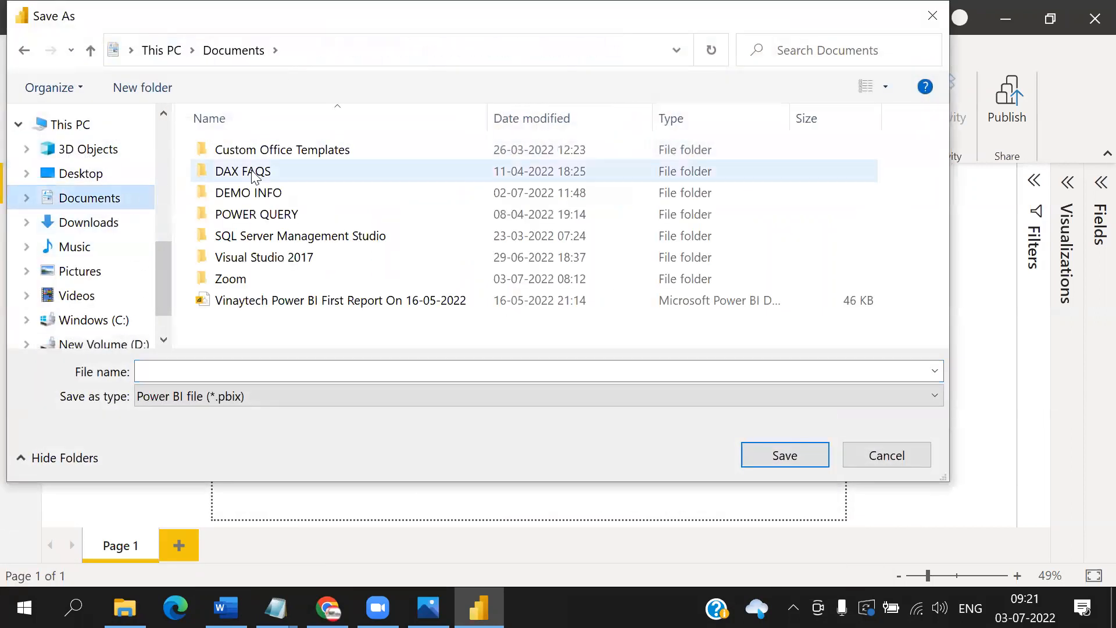
double_click(261, 193)
left_click(242, 370)
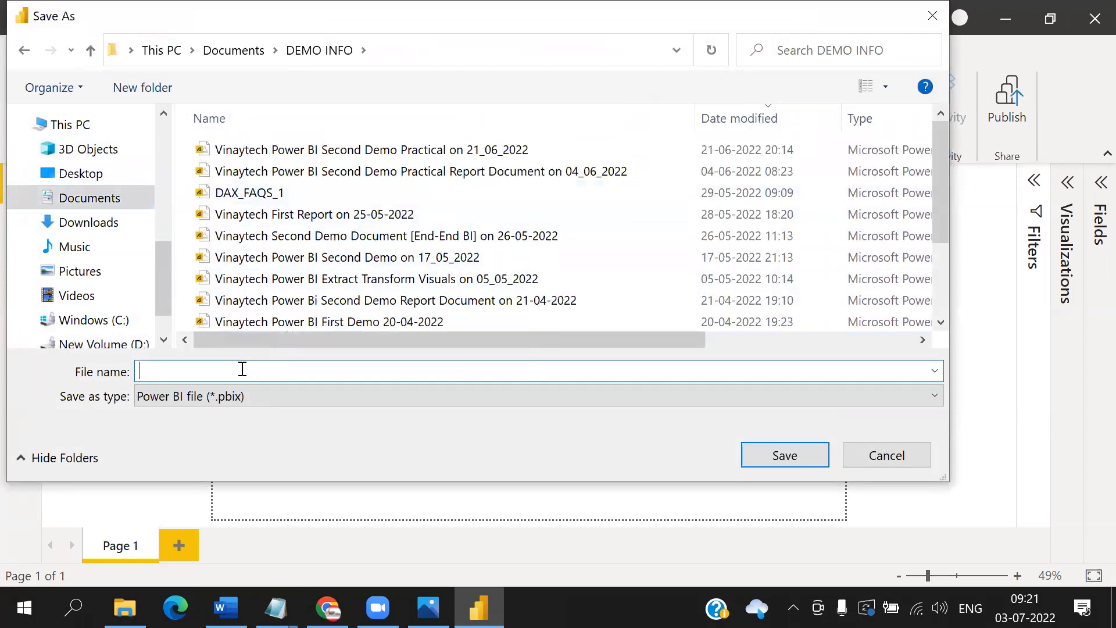
type("Vinaytech")
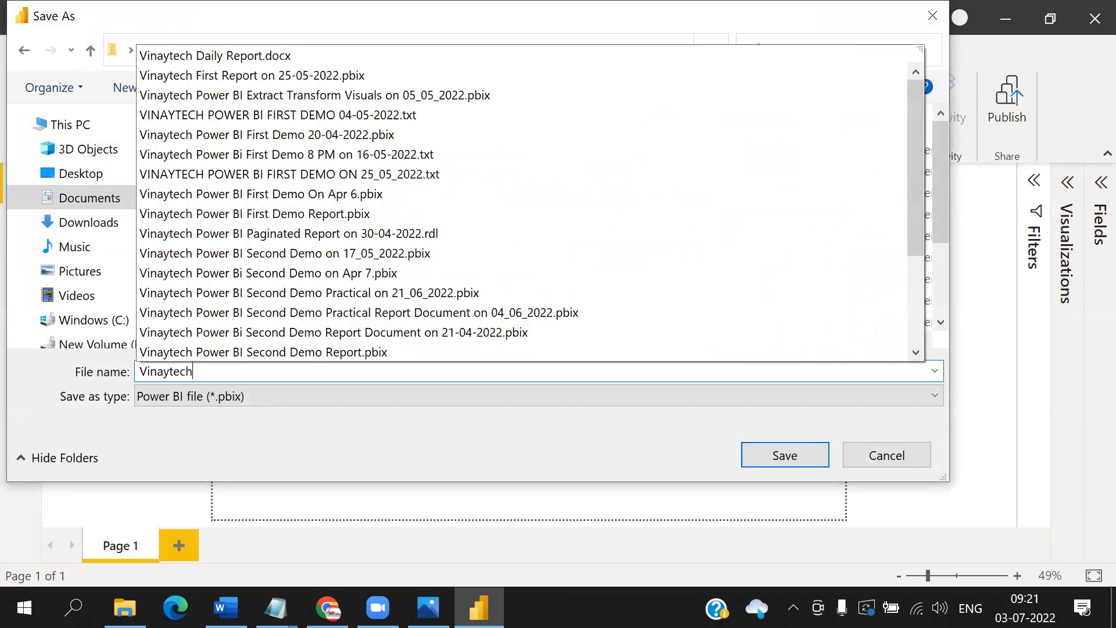
type(" Power BI ")
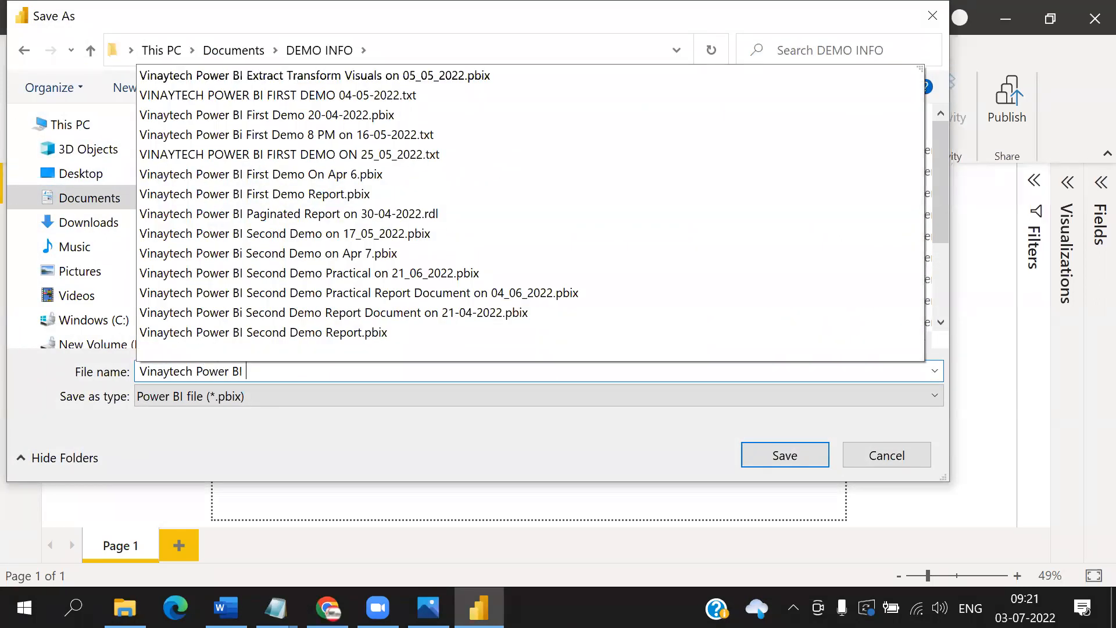
type("Second Dem")
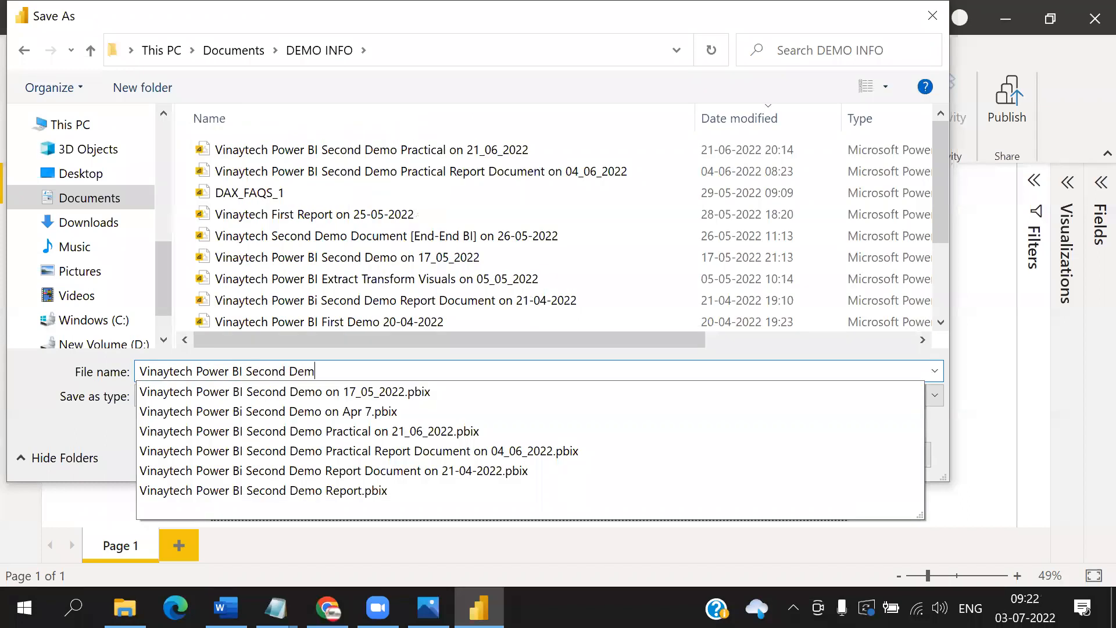
type("o Report On ")
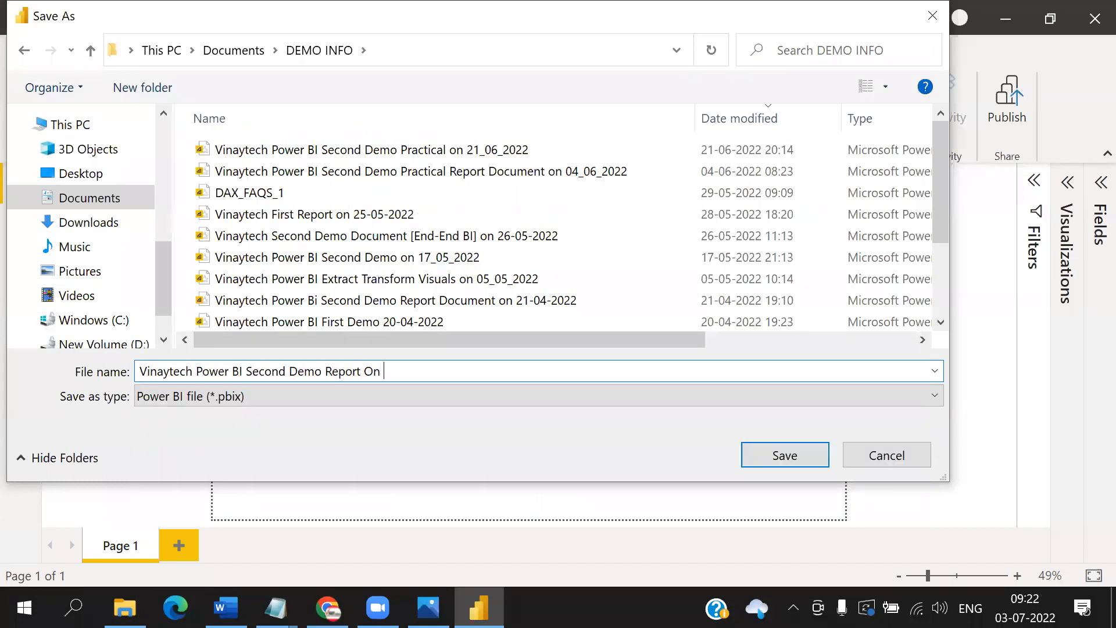
type("03-07")
type("-29")
type("022")
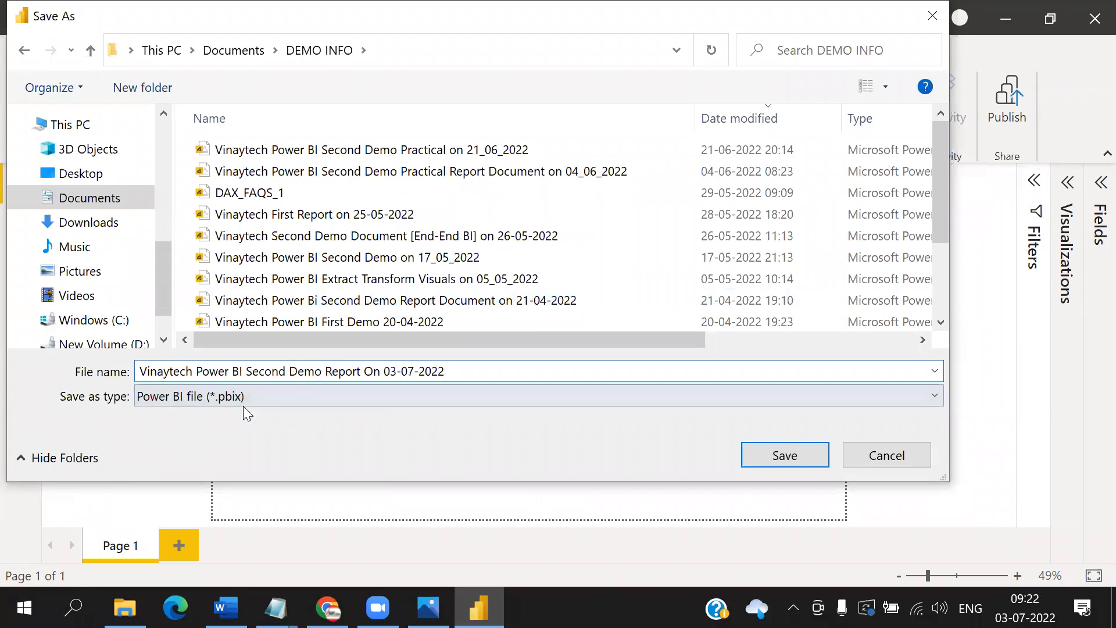
Annotate the .pbix file type versus doc and xls in red, then clear the marks and save
mouse_move(246, 400)
left_mouse_down()
mouse_move(170, 429)
mouse_move(261, 377)
left_mouse_up()
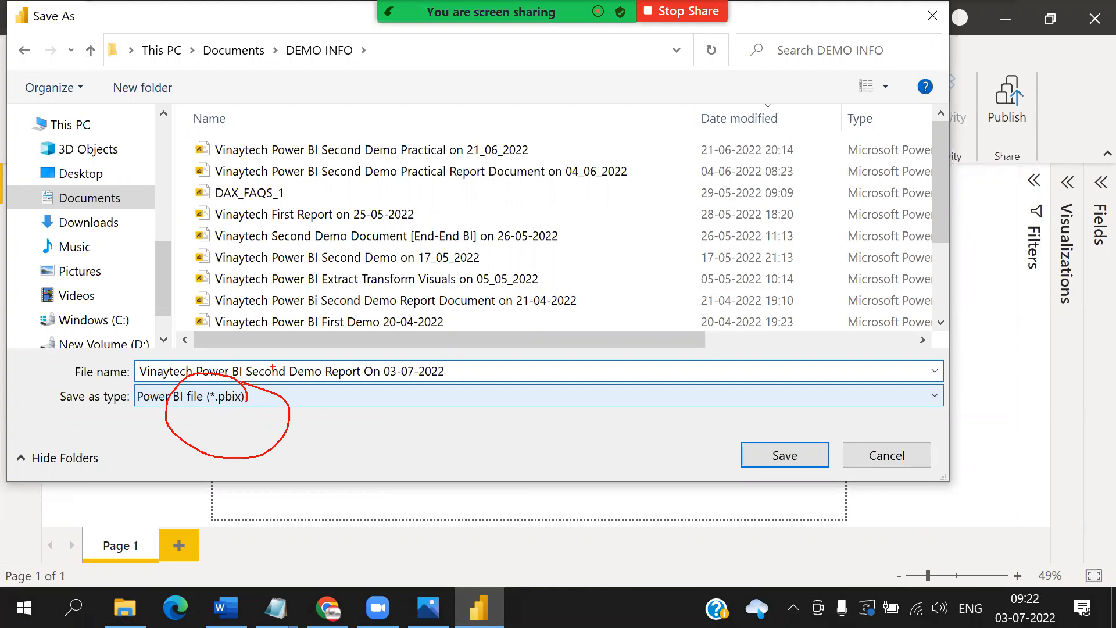
mouse_move(557, 122)
left_mouse_down()
mouse_move(599, 134)
mouse_move(642, 105)
mouse_move(695, 145)
left_mouse_up()
left_click_drag(737, 91, 768, 106)
mouse_move(828, 72)
left_mouse_down()
mouse_move(837, 64)
mouse_move(858, 131)
left_mouse_up()
left_click_drag(530, 206, 537, 256)
mouse_move(589, 204)
left_mouse_down()
mouse_move(578, 244)
mouse_move(628, 244)
left_mouse_up()
left_click_drag(640, 168, 672, 251)
left_click_drag(695, 195, 671, 266)
left_click_drag(770, 201, 779, 258)
left_click_drag(825, 207, 832, 260)
mouse_move(503, 365)
left_mouse_down()
mouse_move(552, 393)
mouse_move(625, 401)
mouse_move(610, 402)
left_mouse_up()
left_click_drag(631, 369, 636, 394)
left_click_drag(635, 334, 655, 336)
mouse_move(789, 328)
left_mouse_down()
mouse_move(794, 370)
mouse_move(786, 361)
left_mouse_up()
left_click_drag(828, 328, 883, 388)
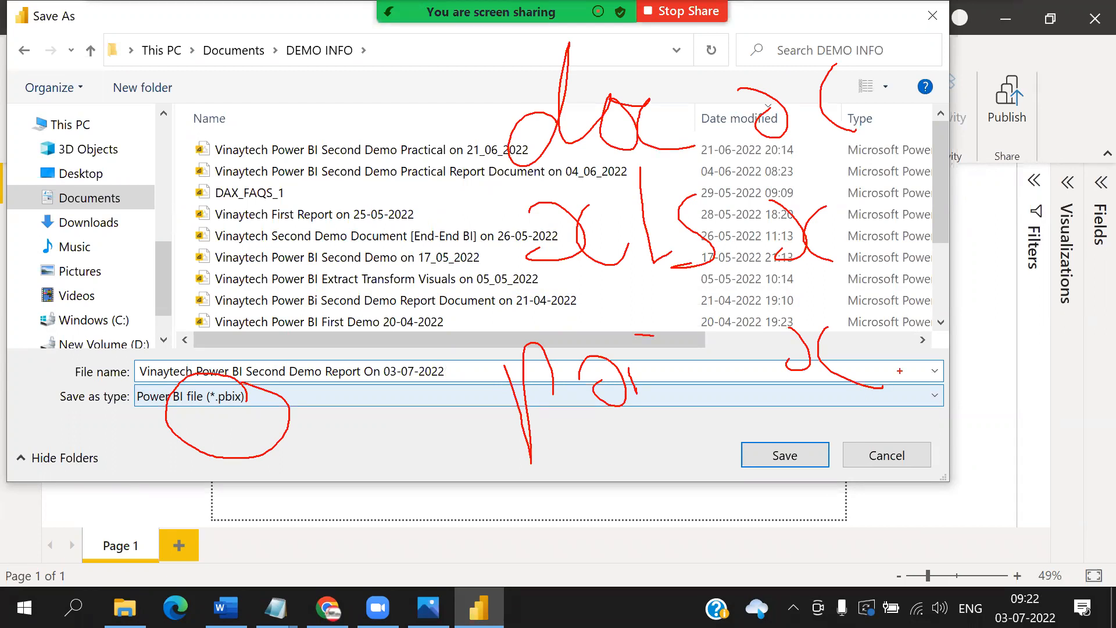
key("Escape")
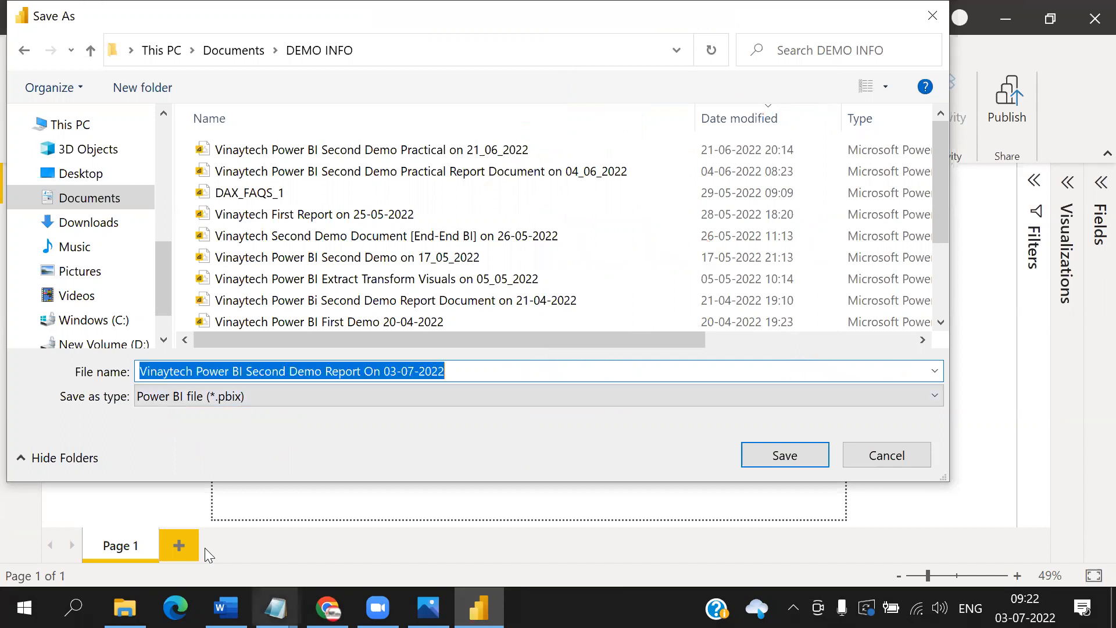
left_click(799, 454)
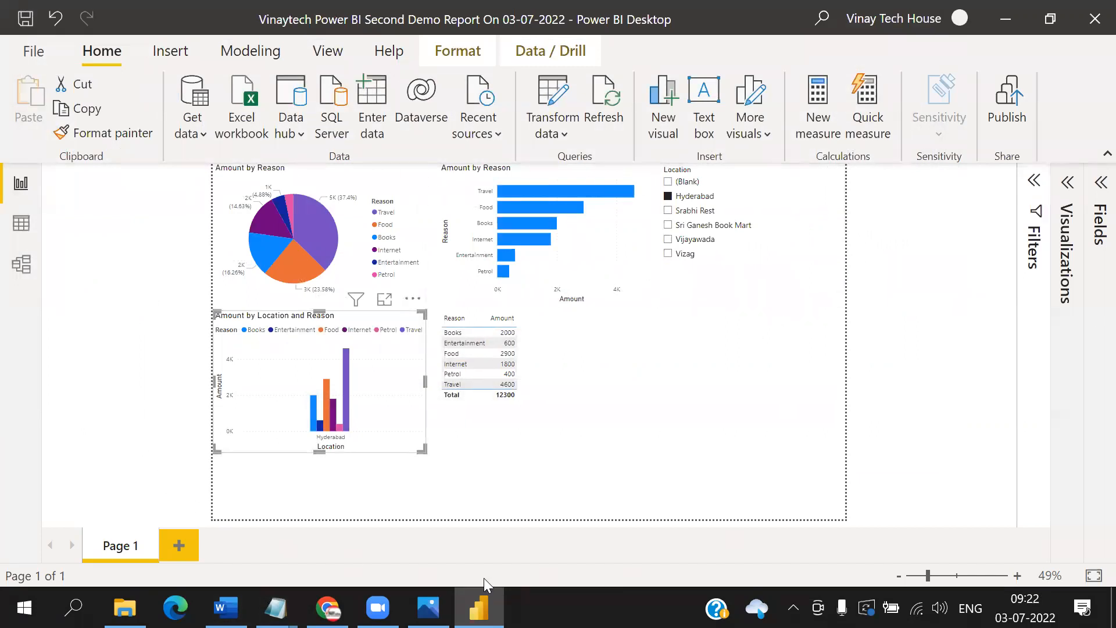
Close Power BI Desktop and open Documents > DEMO INFO in File Explorer
left_click(1092, 23)
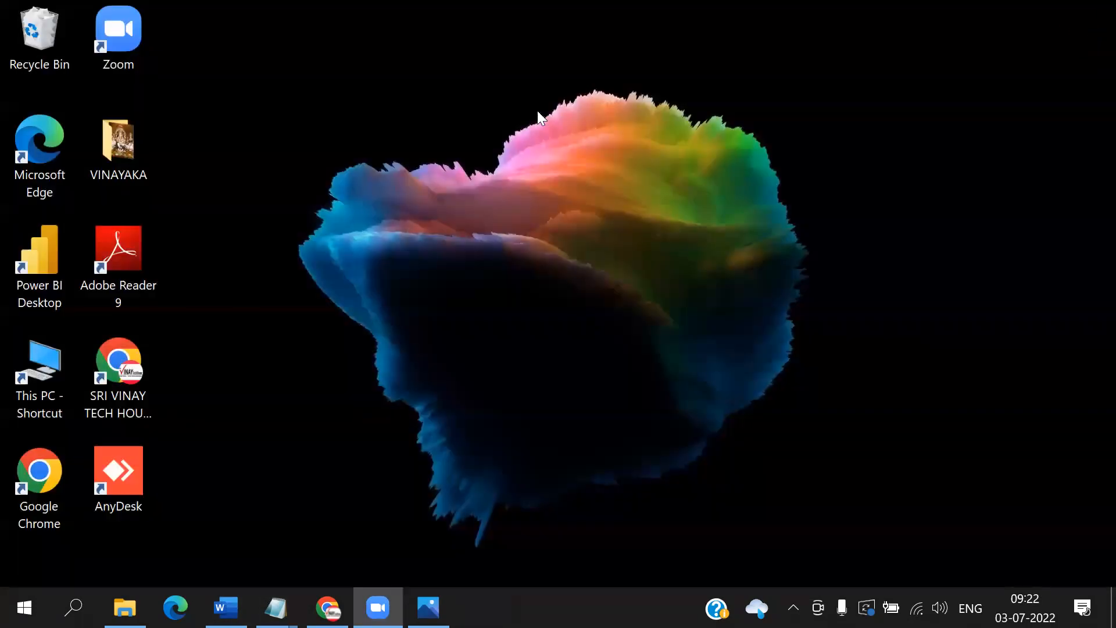
double_click(124, 170)
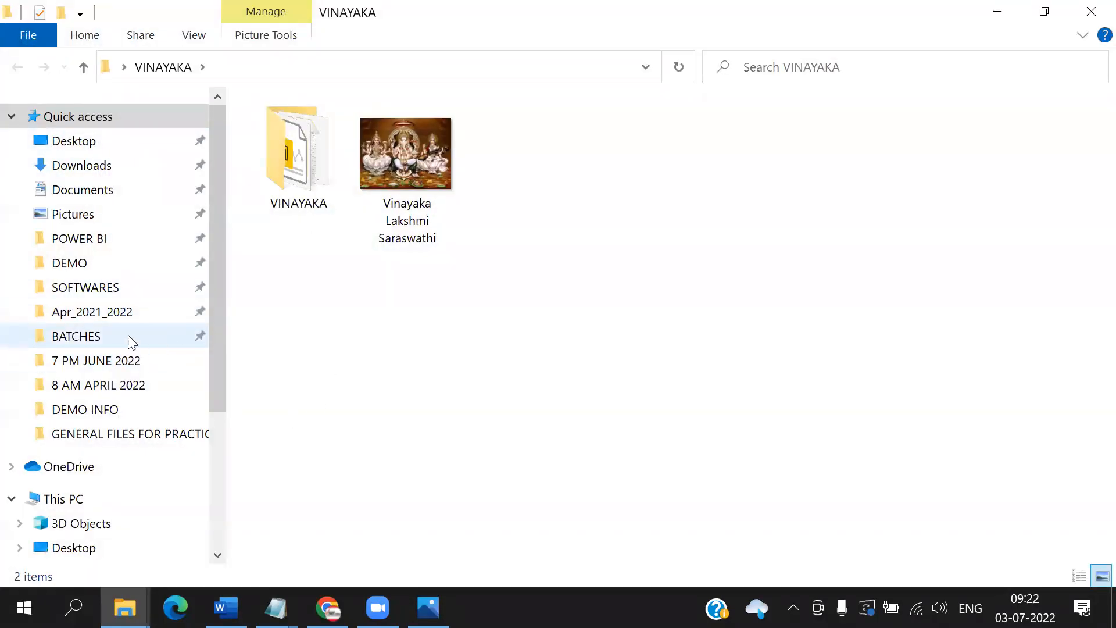
left_click(104, 195)
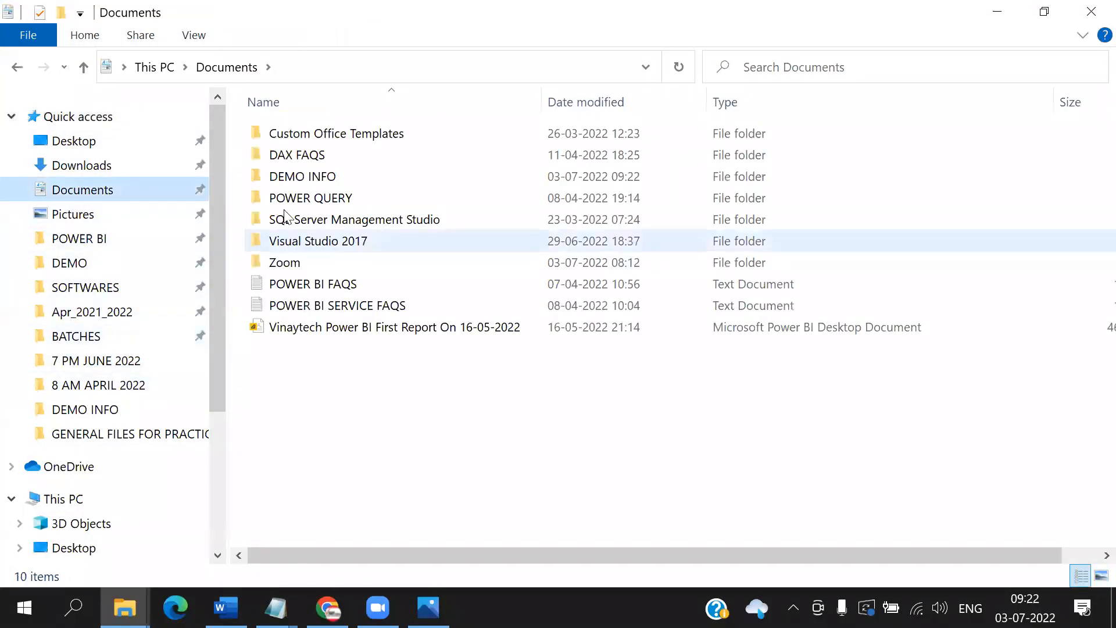
double_click(288, 177)
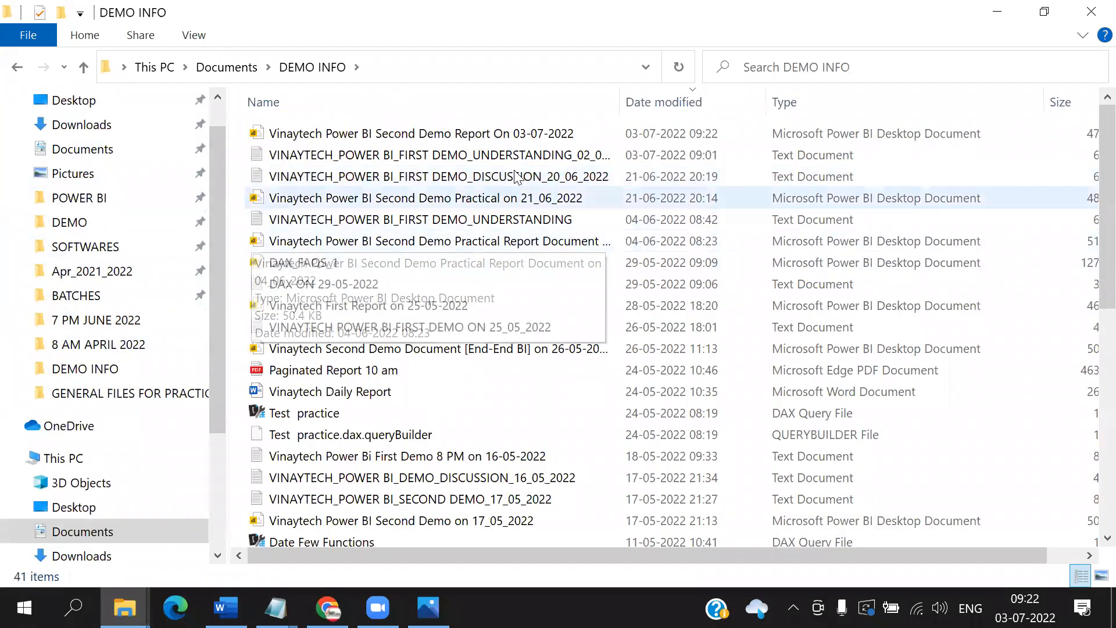
Mark the newly saved report file in red, clear the marks, and open a blank whiteboard
mouse_move(1091, 119)
left_mouse_down()
mouse_move(770, 105)
mouse_move(774, 149)
mouse_move(941, 155)
mouse_move(1032, 110)
mouse_move(942, 100)
left_mouse_up()
left_click_drag(650, 125, 384, 87)
mouse_move(244, 147)
left_mouse_down()
mouse_move(674, 124)
mouse_move(638, 109)
left_mouse_up()
mouse_move(880, 99)
left_mouse_down()
mouse_move(890, 111)
mouse_move(968, 90)
left_mouse_up()
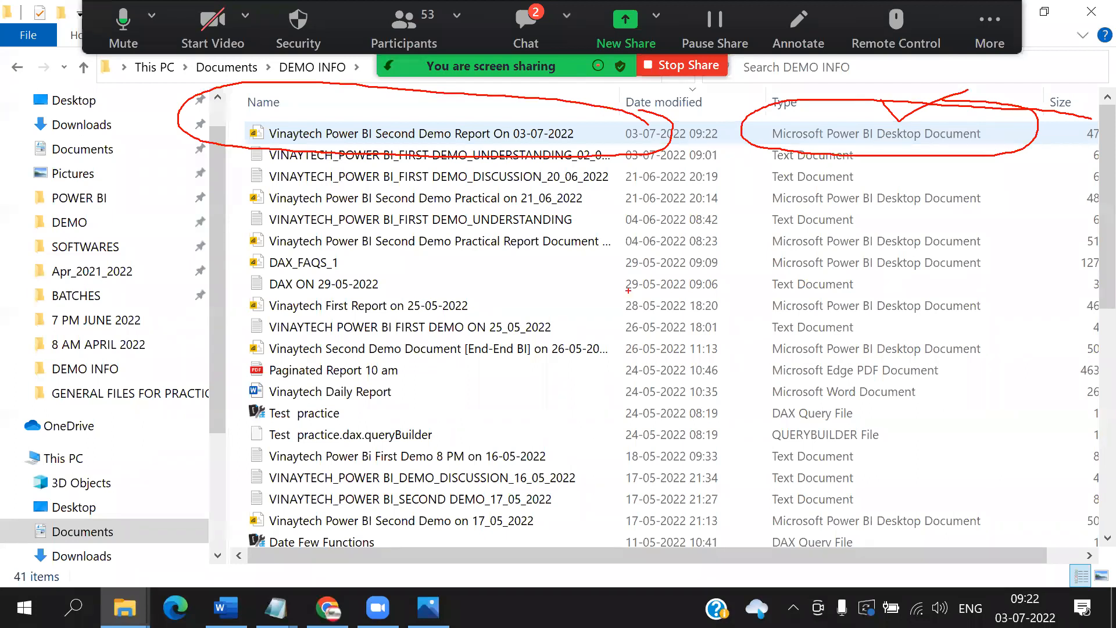
left_click(974, 144)
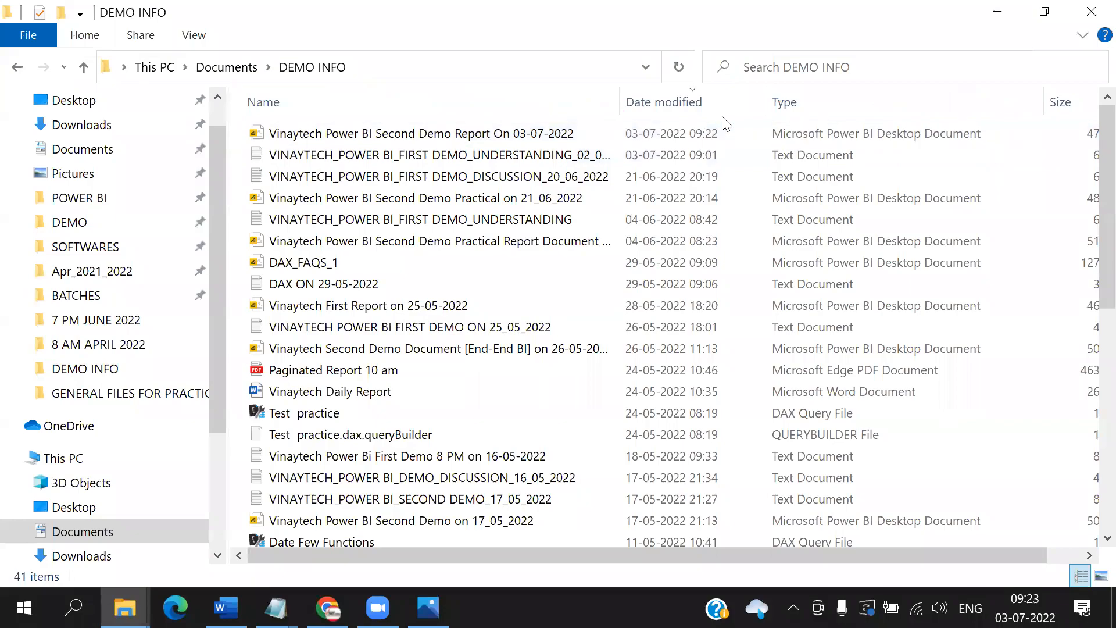
key("ctrl+1")
Write 'extract', 'transform' and 'visual' on three separate lines of the whiteboard
type("w")
type("textract")
key("Return")
type("transfo")
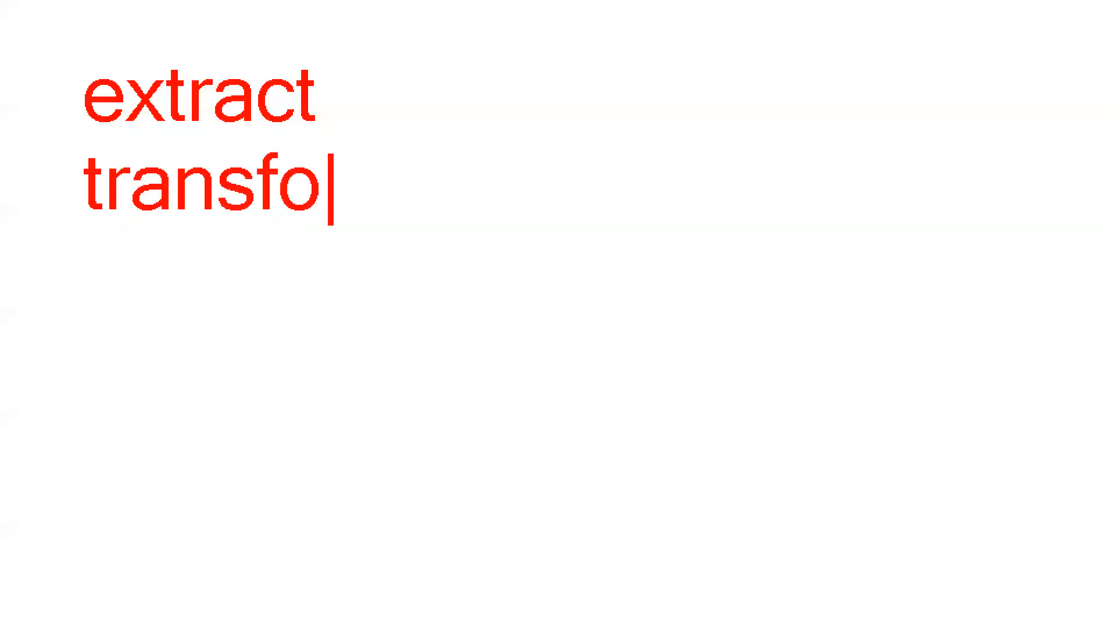
type("rm")
key("Return")
type("visuali")
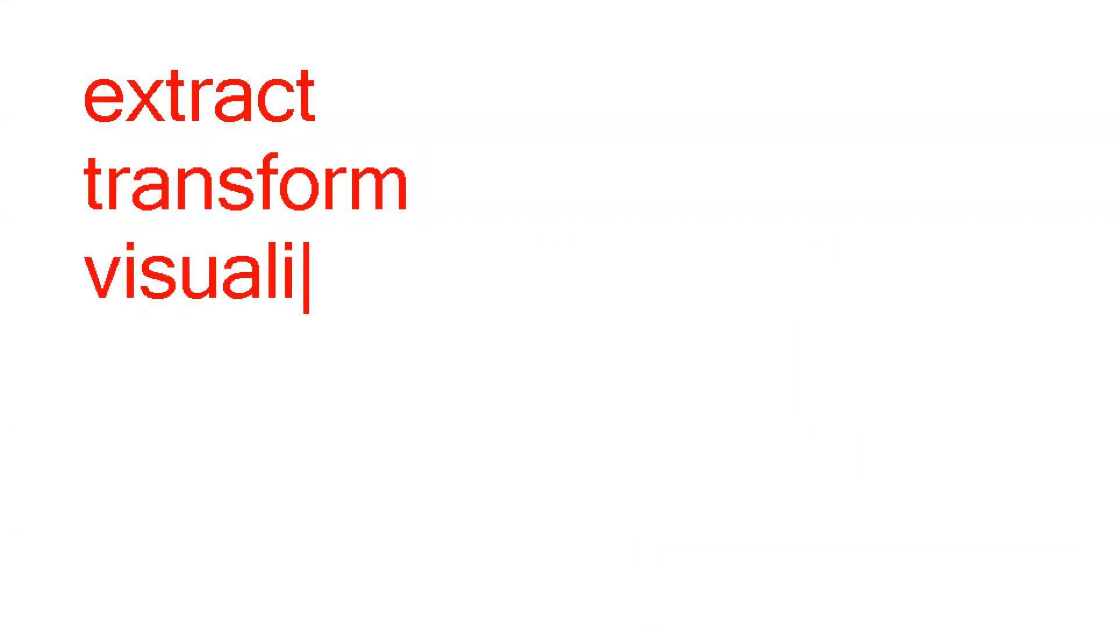
key("BackSpace")
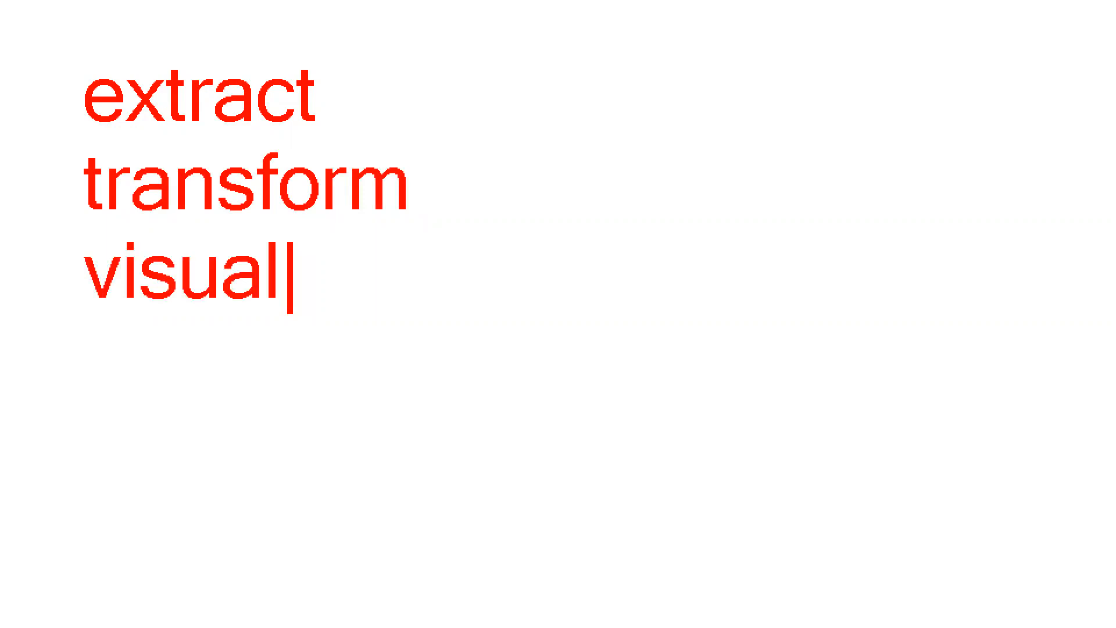
type("i")
key("Return")
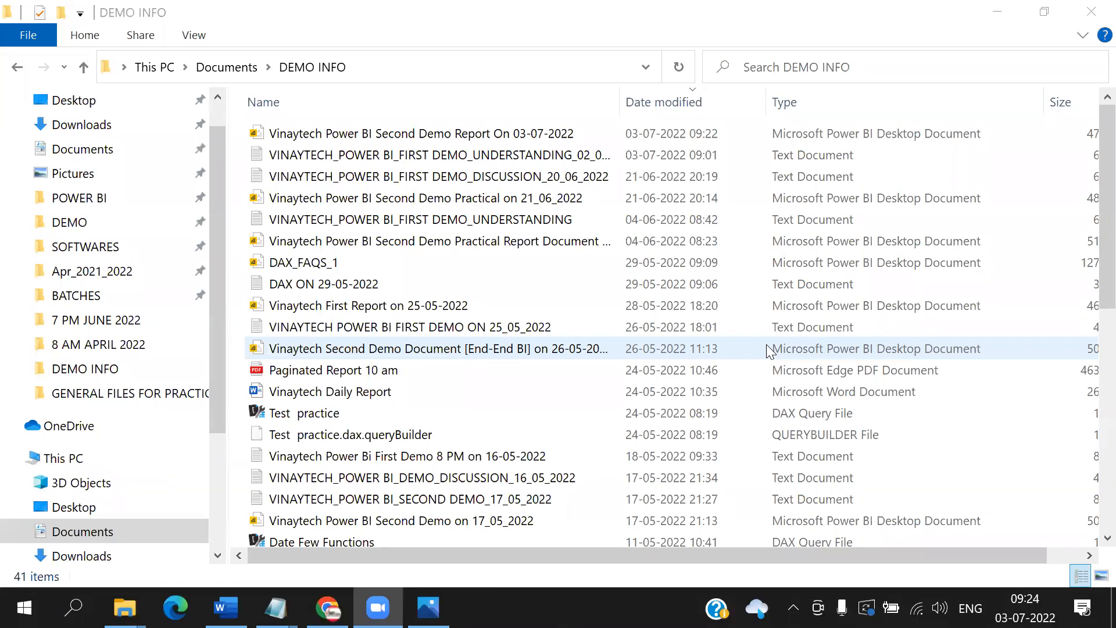
Step back in Photos to 1_VINAYAKA_DEMOS_INFO.png and zoom in on it
left_click(428, 608)
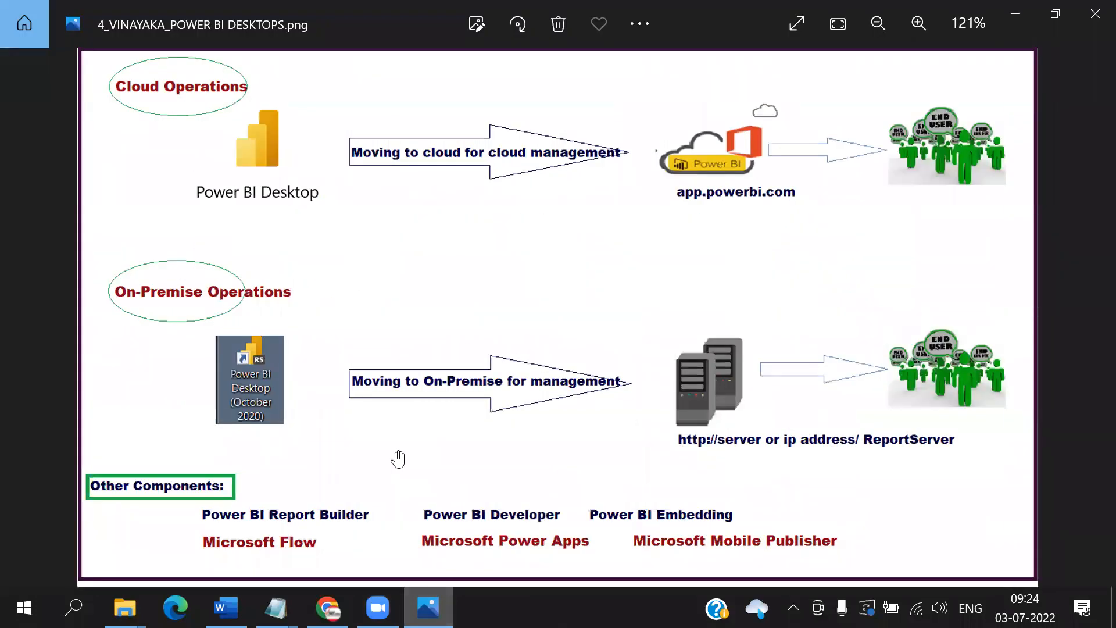
left_click(33, 317)
left_click(33, 316)
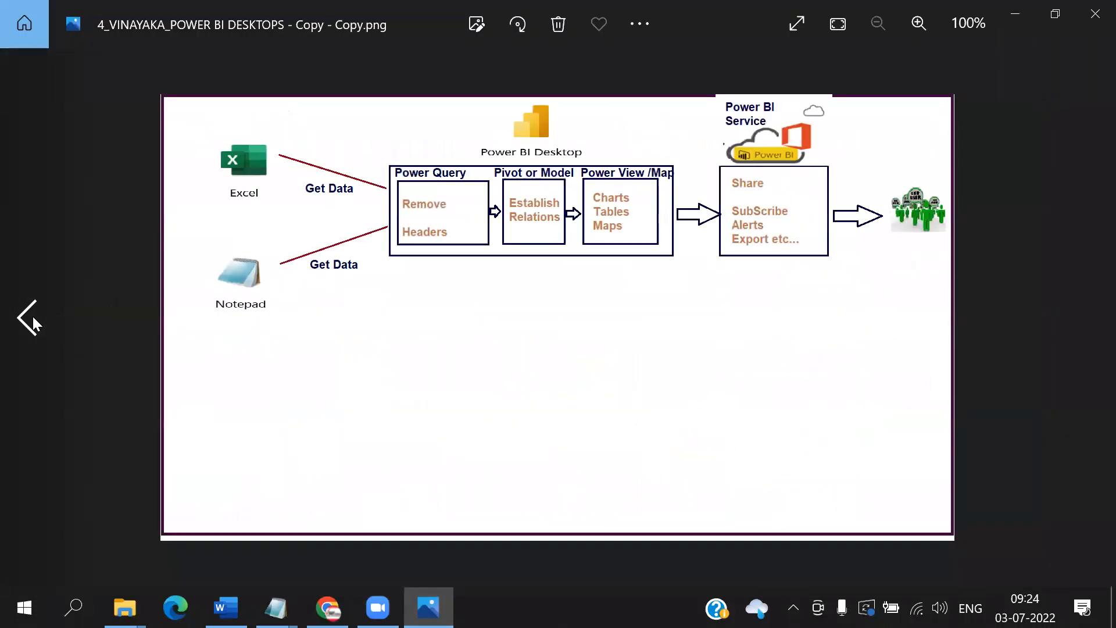
left_click(32, 316)
left_click(32, 316)
left_click(32, 316)
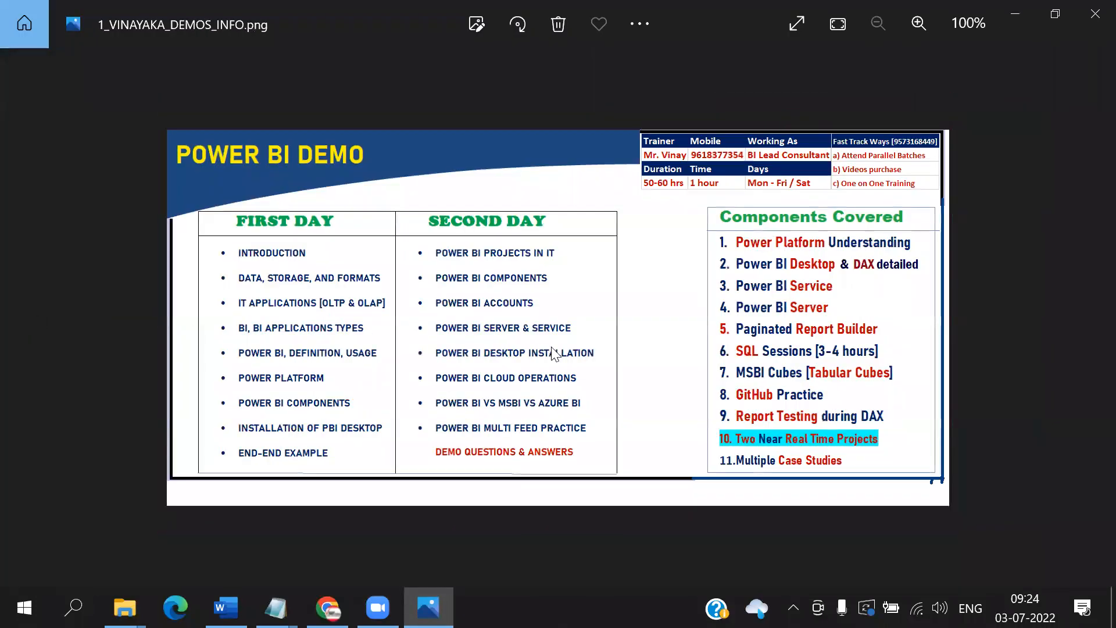
scroll(552, 353, "up", 3)
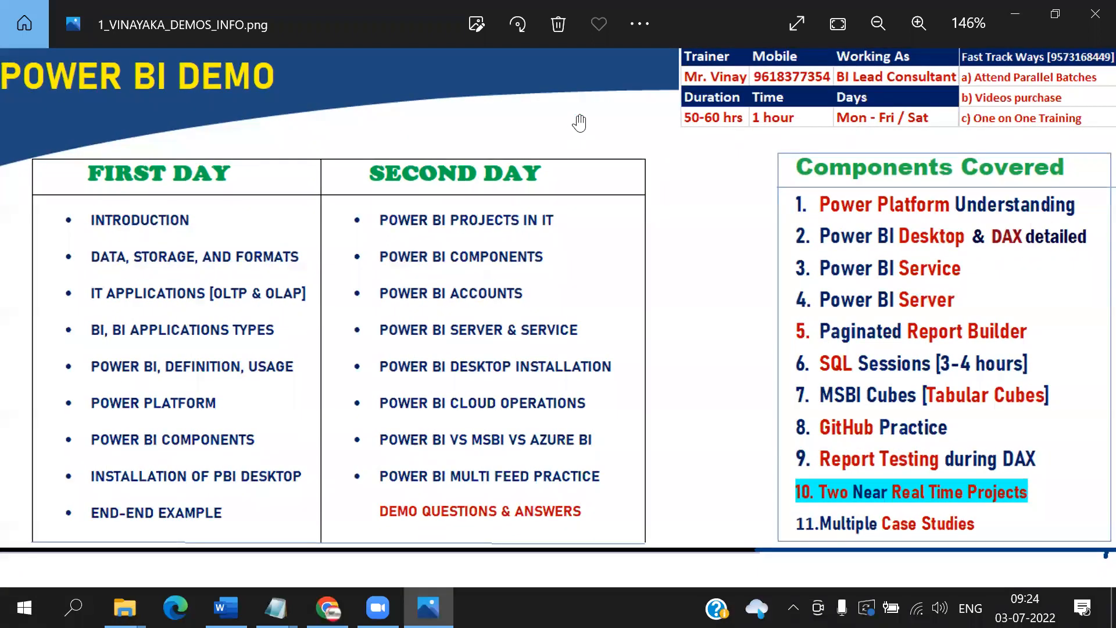
Circle the topics in red, INTRODUCTION through INSTALLATION OF PBI DESKTOP, then clear them for a blank whiteboard
mouse_move(168, 186)
left_mouse_down()
mouse_move(218, 211)
mouse_move(30, 217)
mouse_move(213, 235)
mouse_move(167, 176)
left_mouse_up()
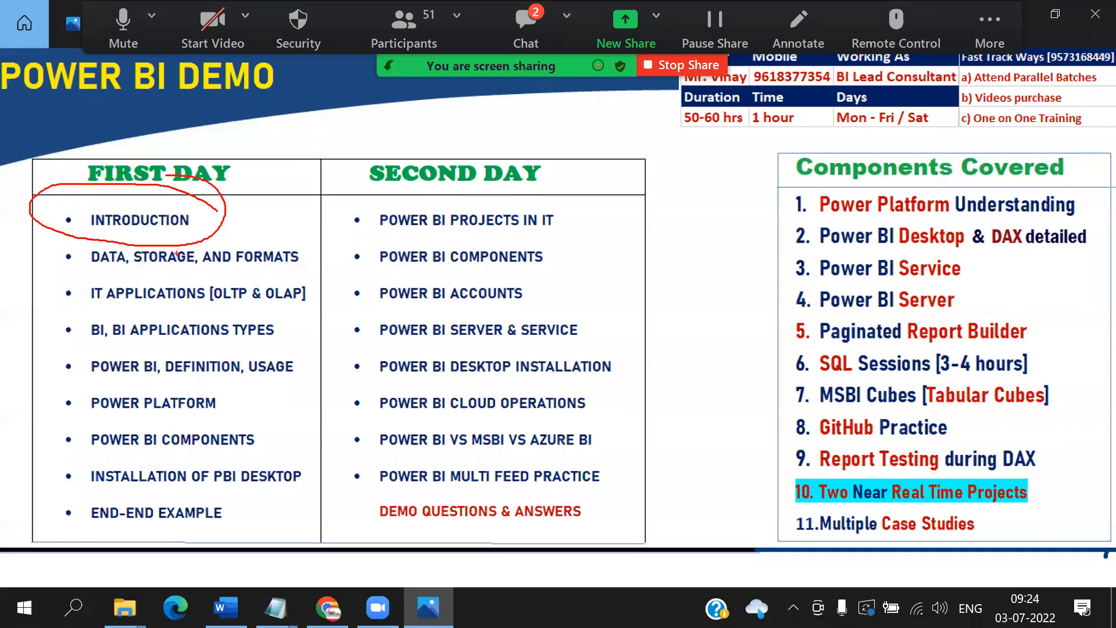
mouse_move(62, 265)
left_mouse_down()
mouse_move(325, 272)
mouse_move(188, 224)
mouse_move(59, 264)
mouse_move(147, 269)
left_mouse_up()
mouse_move(337, 282)
left_mouse_down()
mouse_move(120, 271)
mouse_move(52, 304)
mouse_move(293, 311)
mouse_move(318, 270)
mouse_move(298, 266)
left_mouse_up()
mouse_move(303, 323)
left_mouse_down()
mouse_move(43, 320)
mouse_move(119, 350)
mouse_move(335, 344)
mouse_move(249, 310)
left_mouse_up()
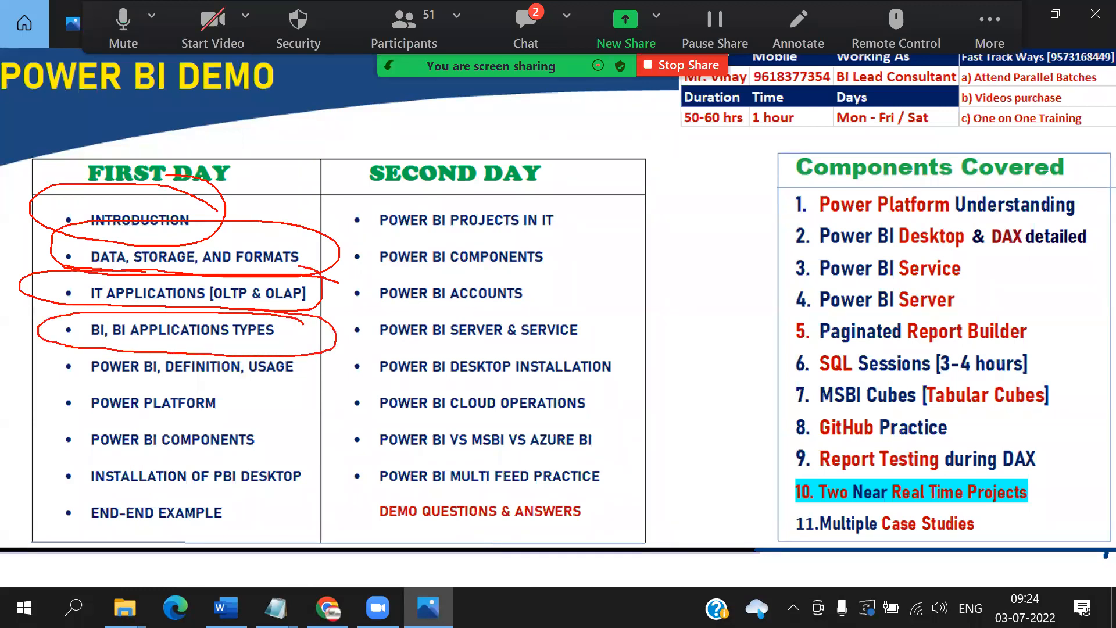
mouse_move(324, 359)
left_mouse_down()
mouse_move(181, 343)
mouse_move(36, 349)
mouse_move(148, 385)
mouse_move(338, 379)
mouse_move(289, 351)
left_mouse_up()
mouse_move(255, 399)
left_mouse_down()
mouse_move(201, 382)
mouse_move(59, 393)
mouse_move(172, 416)
mouse_move(256, 392)
mouse_move(222, 382)
left_mouse_up()
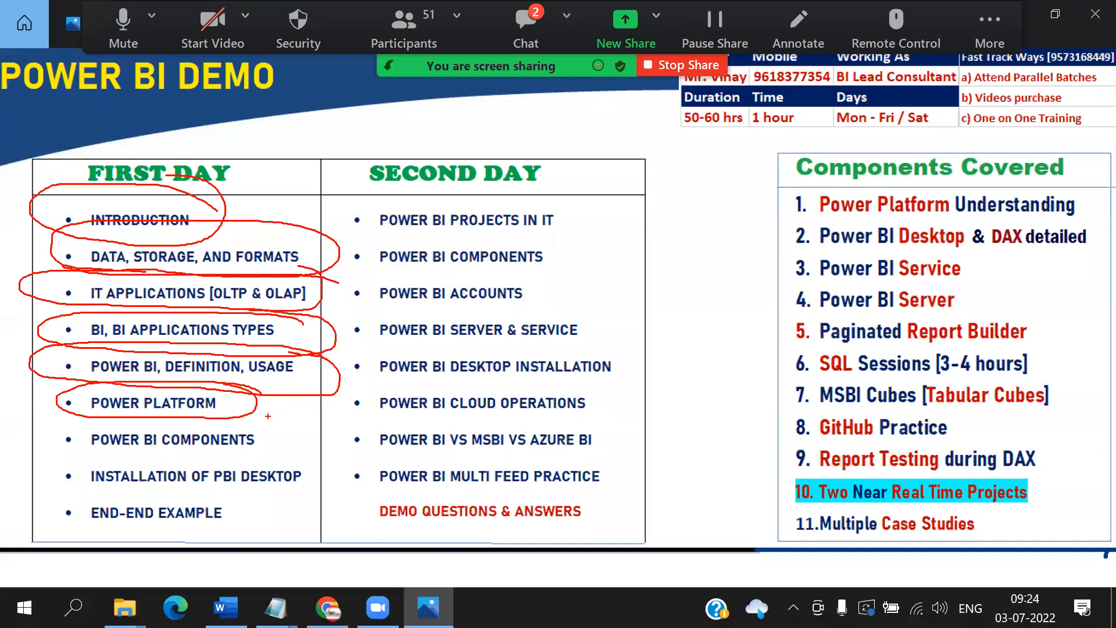
mouse_move(277, 428)
left_mouse_down()
mouse_move(195, 416)
mouse_move(36, 431)
mouse_move(221, 460)
mouse_move(284, 441)
mouse_move(239, 439)
left_mouse_up()
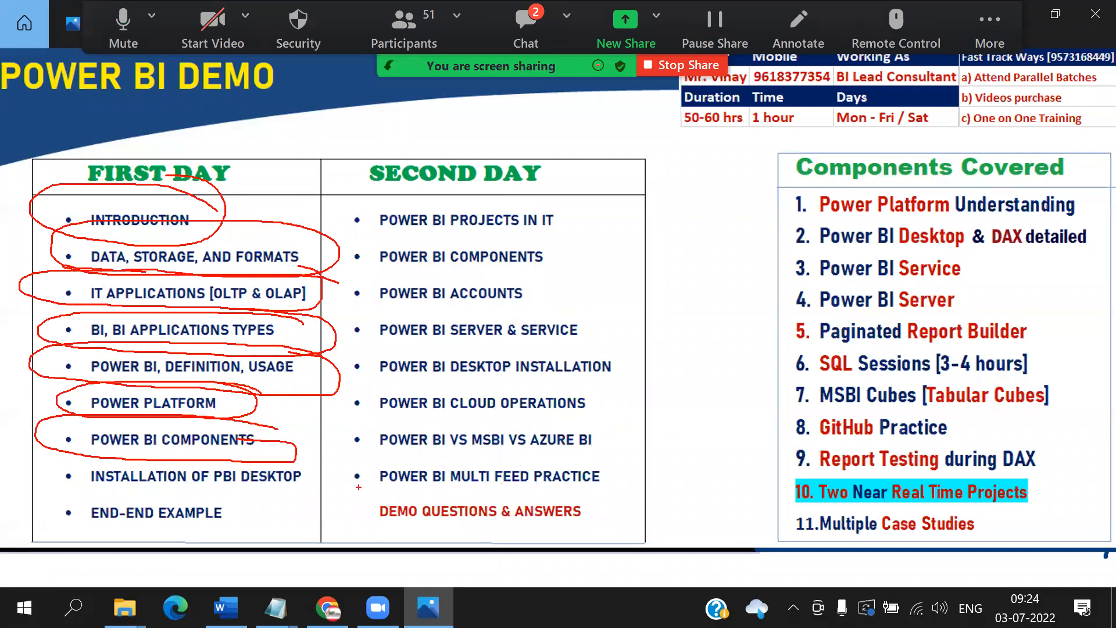
mouse_move(263, 504)
left_mouse_down()
mouse_move(77, 491)
mouse_move(154, 556)
mouse_move(236, 503)
mouse_move(203, 495)
left_mouse_up()
mouse_move(363, 468)
left_mouse_down()
mouse_move(310, 451)
mouse_move(178, 448)
mouse_move(68, 473)
mouse_move(306, 512)
mouse_move(339, 448)
left_mouse_up()
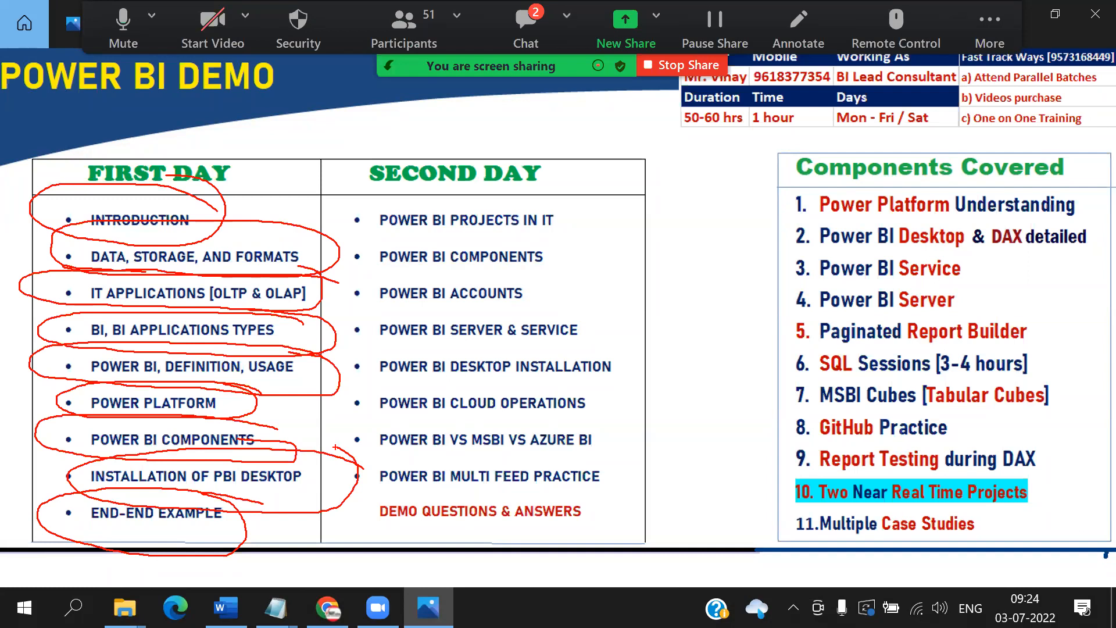
left_click(576, 116)
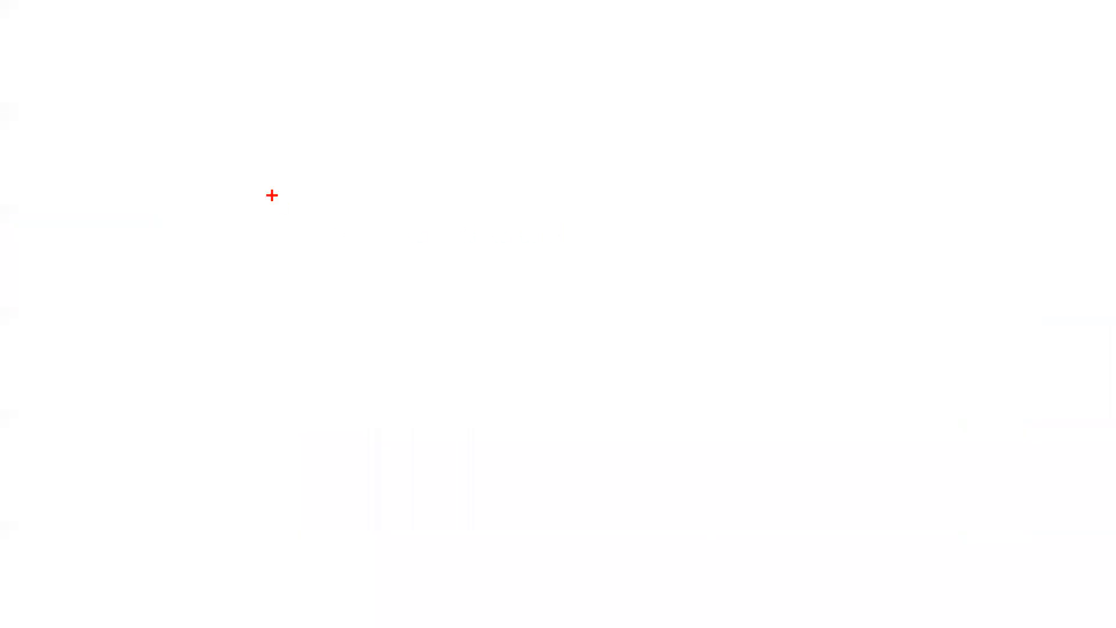
left_click_drag(269, 107, 270, 174)
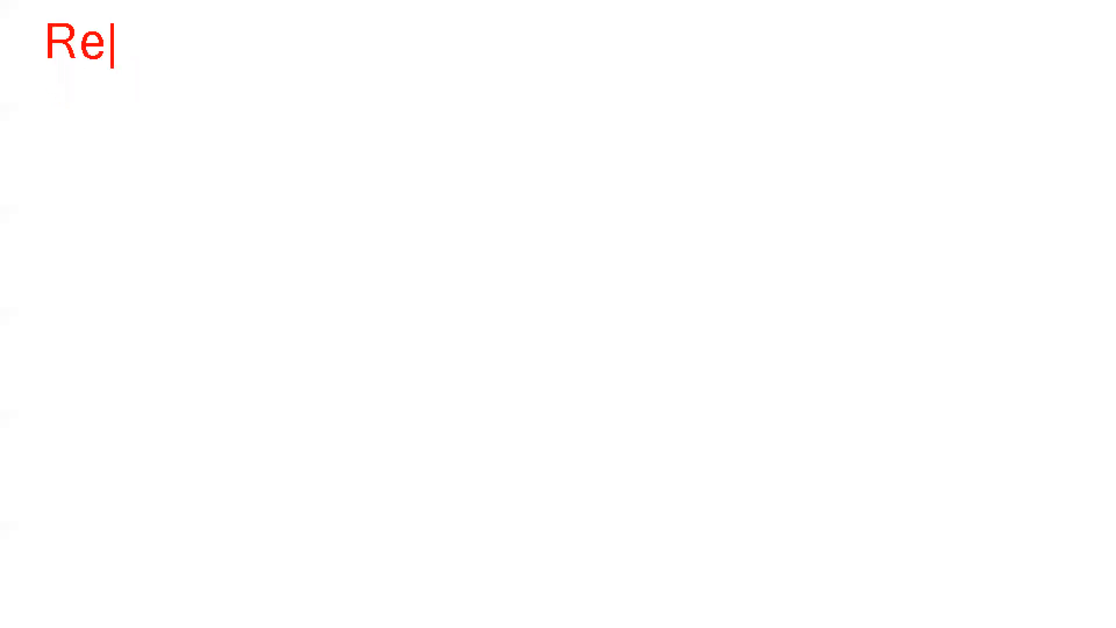